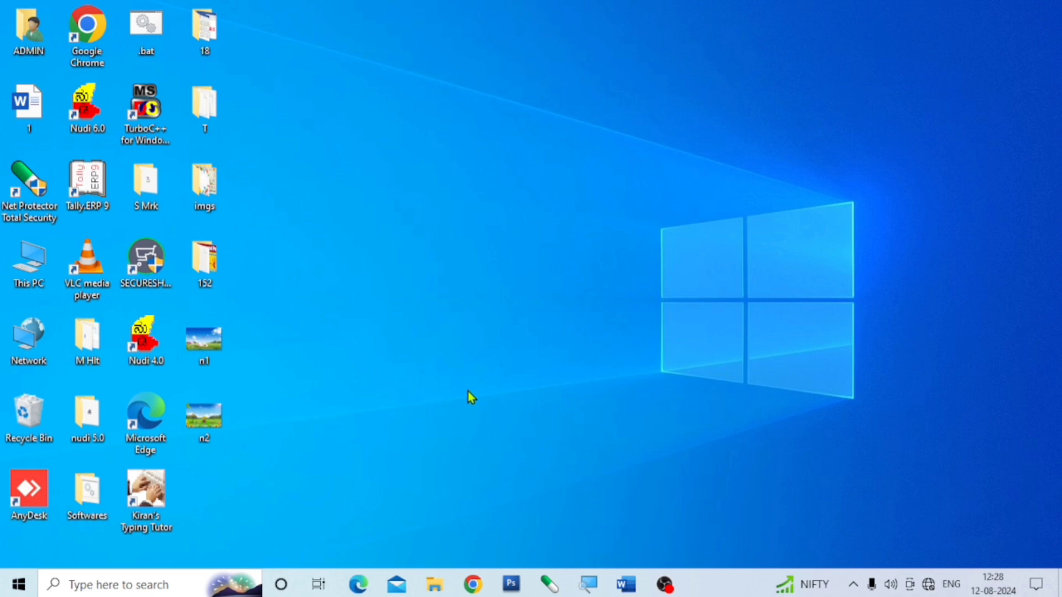
Open a blank document in Word and insert the built-in Banded cover page.
{"action": "left_click", "coordinate": [625, 585]}
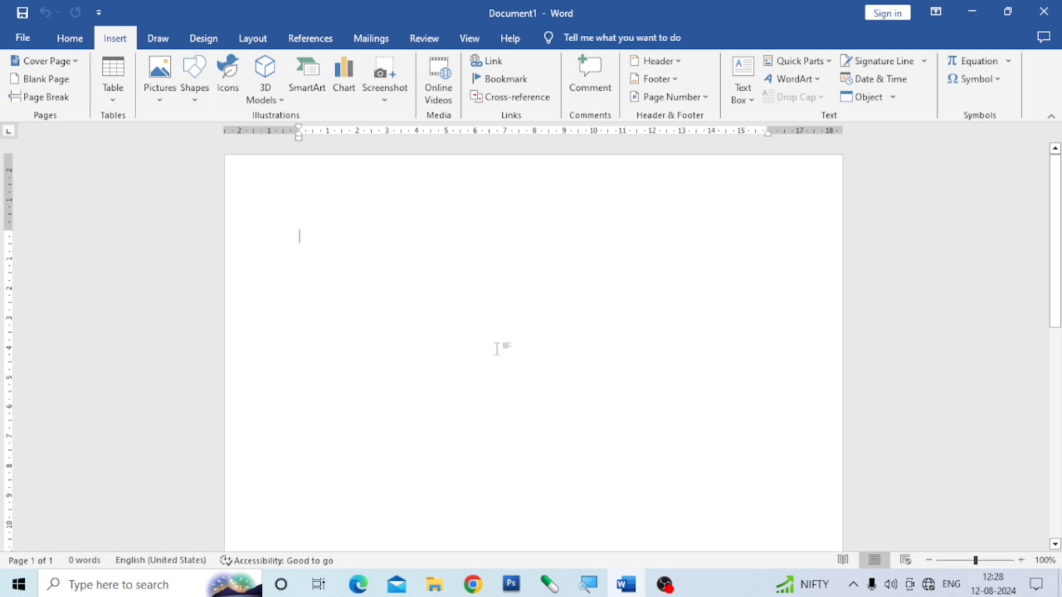
{"action": "key", "text": "F9"}
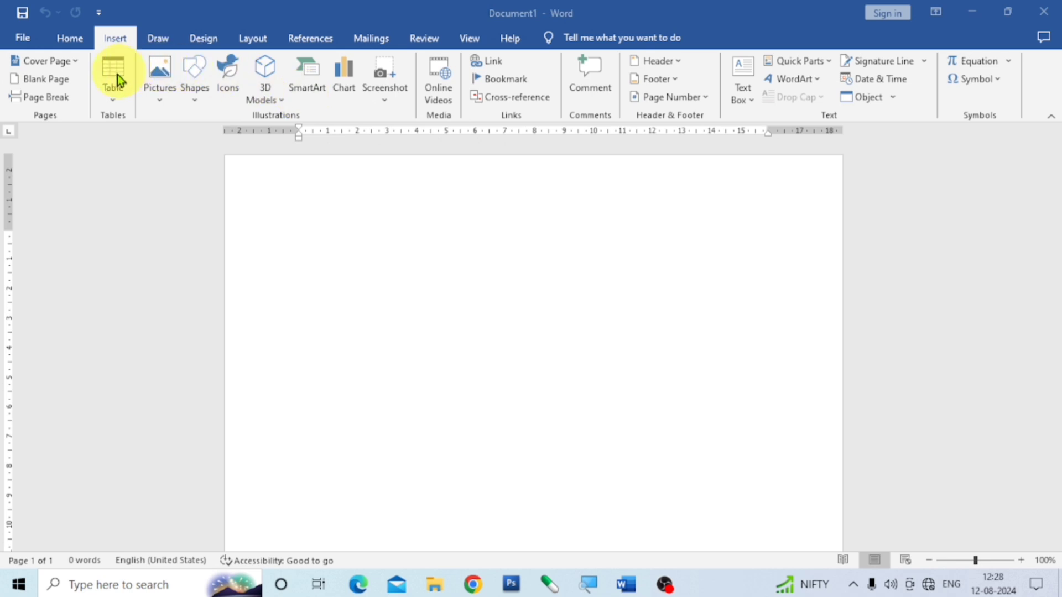
{"action": "left_click", "coordinate": [75, 62]}
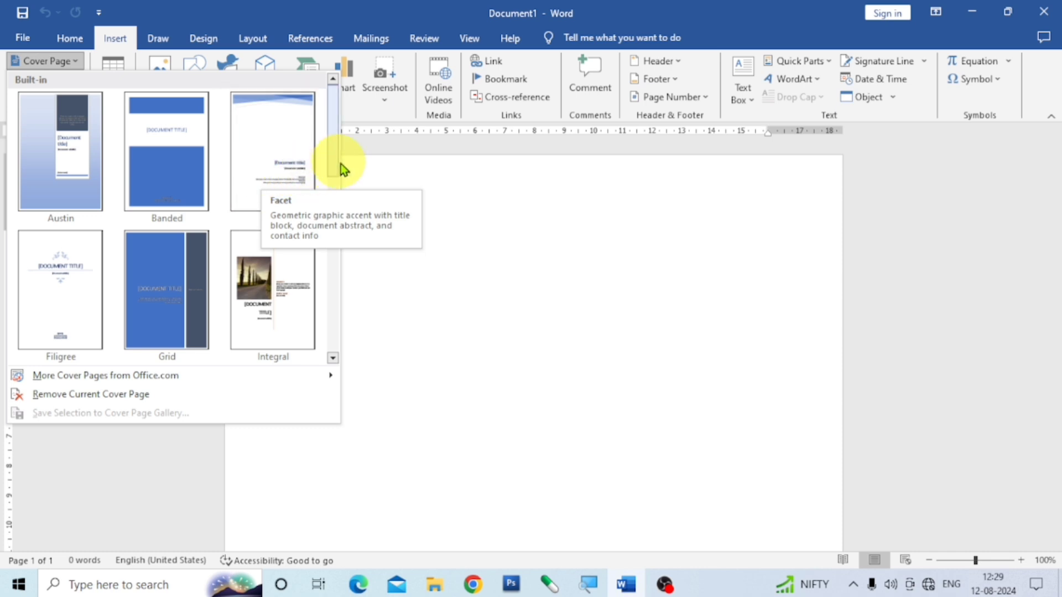
{"action": "mouse_move", "coordinate": [333, 160]}
{"action": "left_mouse_down"}
{"action": "mouse_move", "coordinate": [337, 336]}
{"action": "mouse_move", "coordinate": [343, 159]}
{"action": "left_mouse_up"}
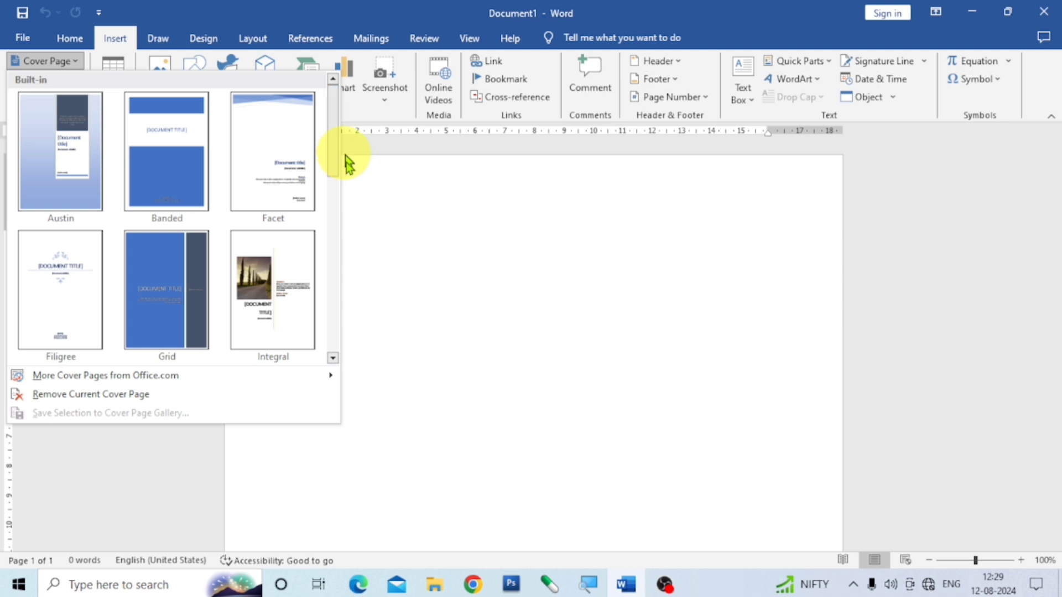
{"action": "left_click", "coordinate": [179, 189]}
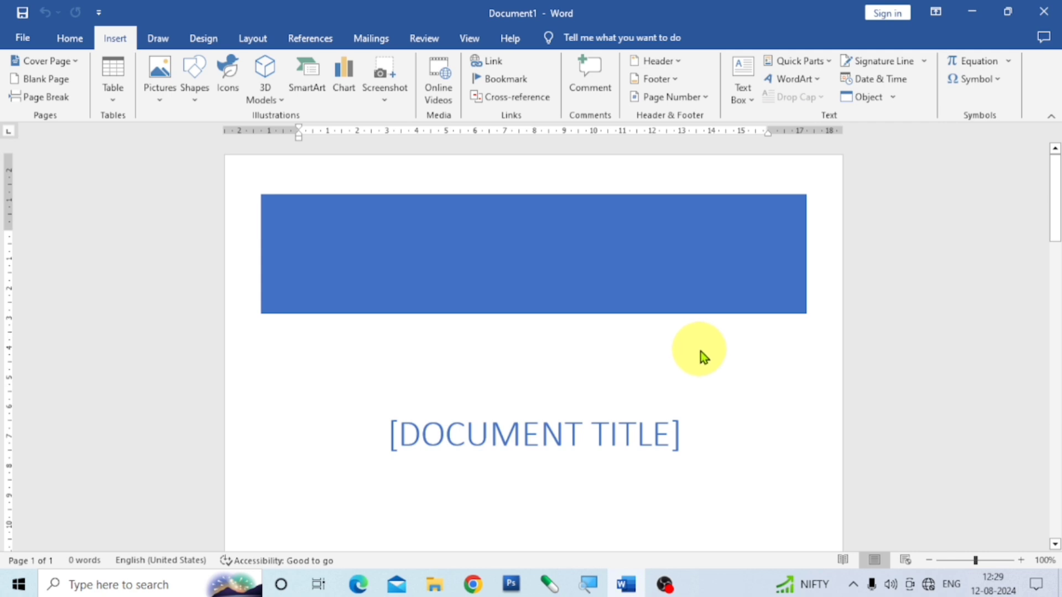
Review the inserted cover page from the title placeholder down to the author, company name and address fields.
{"action": "scroll", "coordinate": [698, 354], "scroll_direction": "down", "scroll_amount": 10}
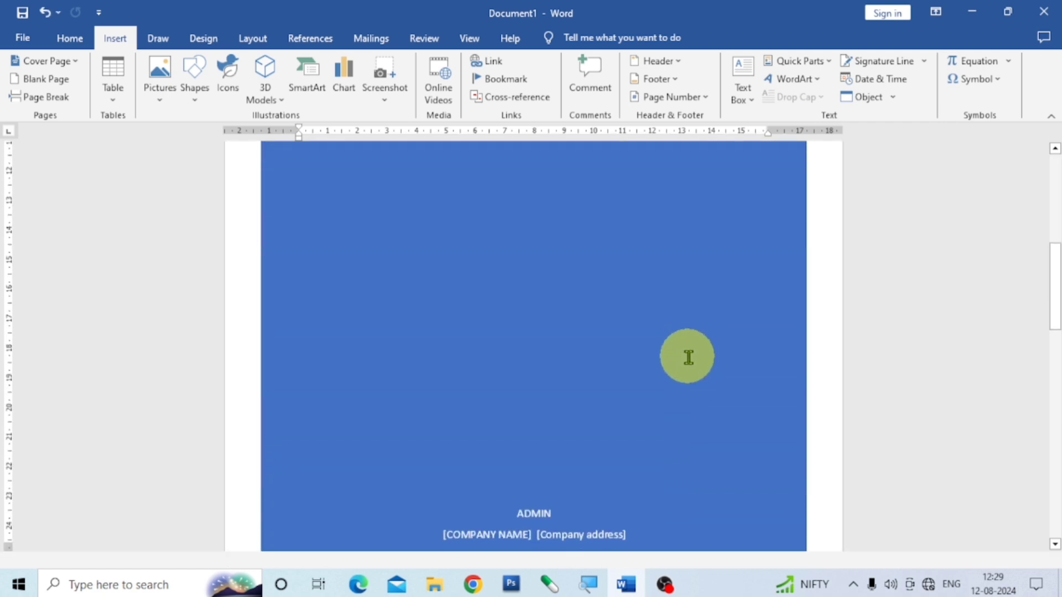
{"action": "scroll", "coordinate": [688, 357], "scroll_direction": "down", "scroll_amount": 3}
{"action": "scroll", "coordinate": [689, 357], "scroll_direction": "up", "scroll_amount": 10}
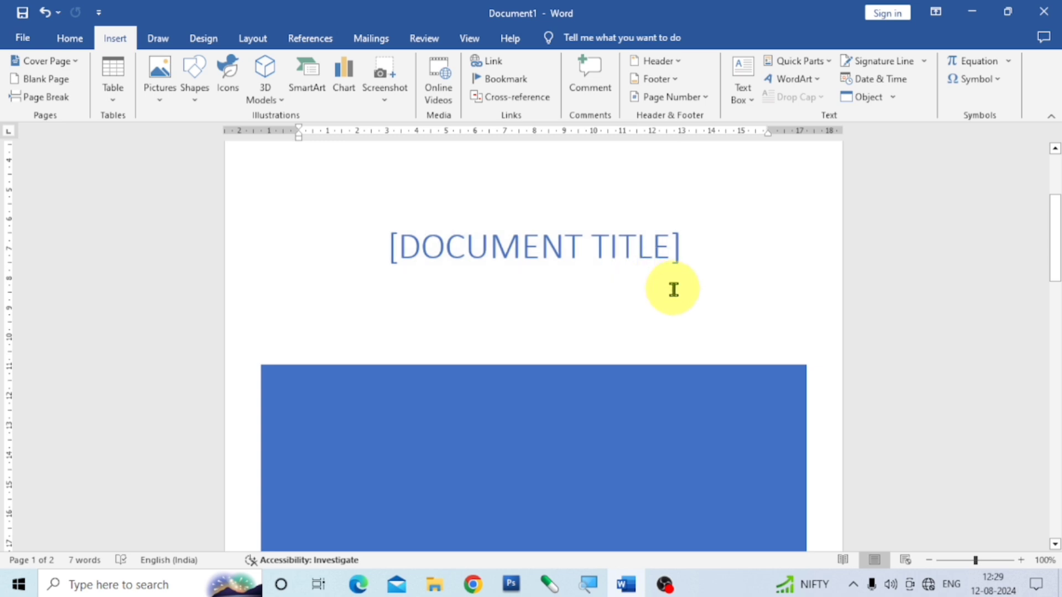
{"action": "scroll", "coordinate": [673, 290], "scroll_direction": "up", "scroll_amount": 3}
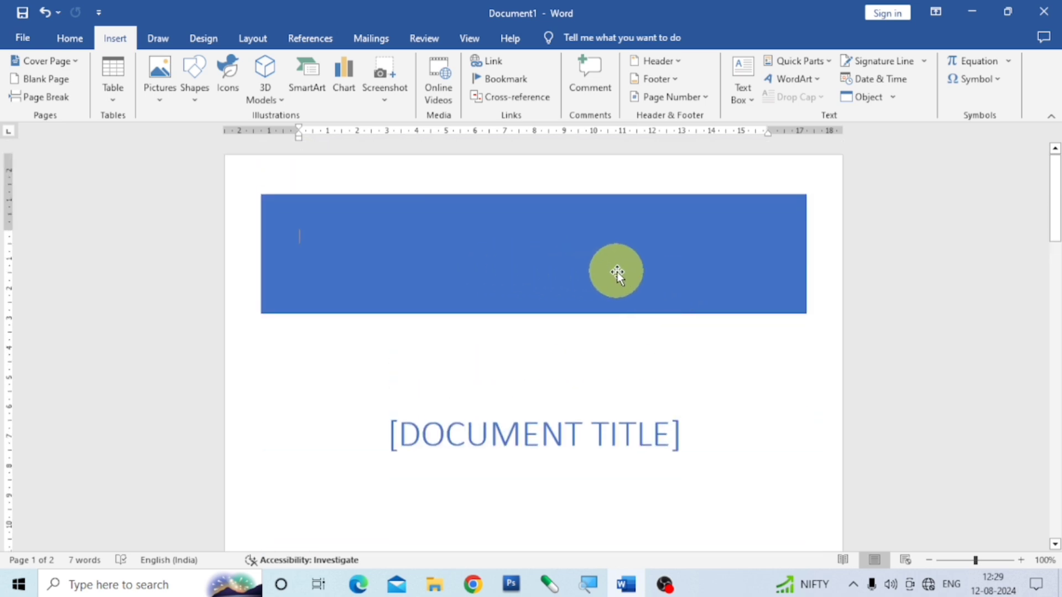
{"action": "scroll", "coordinate": [617, 273], "scroll_direction": "down", "scroll_amount": 3}
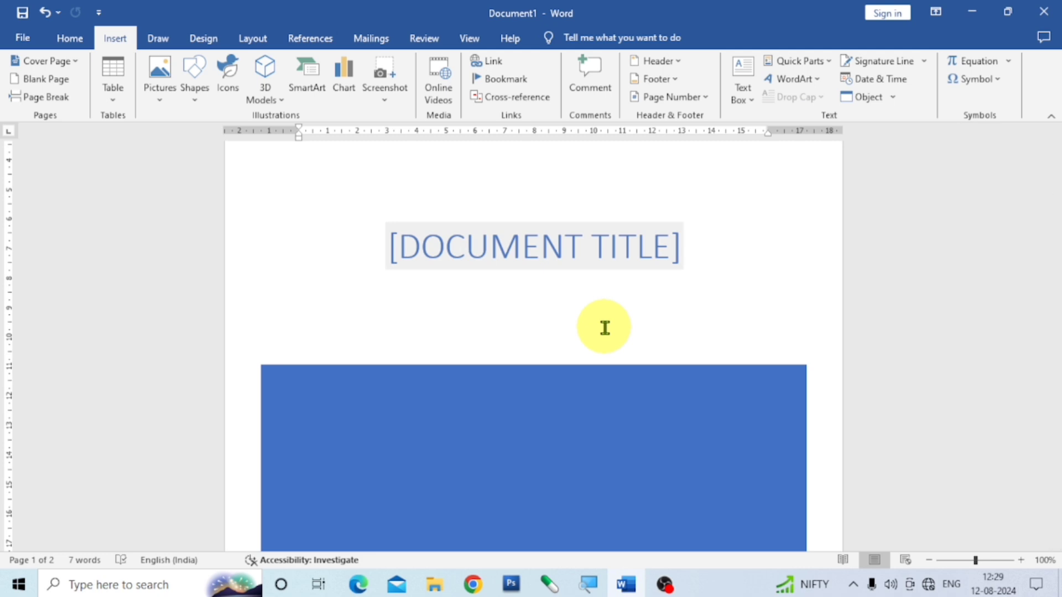
{"action": "scroll", "coordinate": [620, 413], "scroll_direction": "down", "scroll_amount": 2}
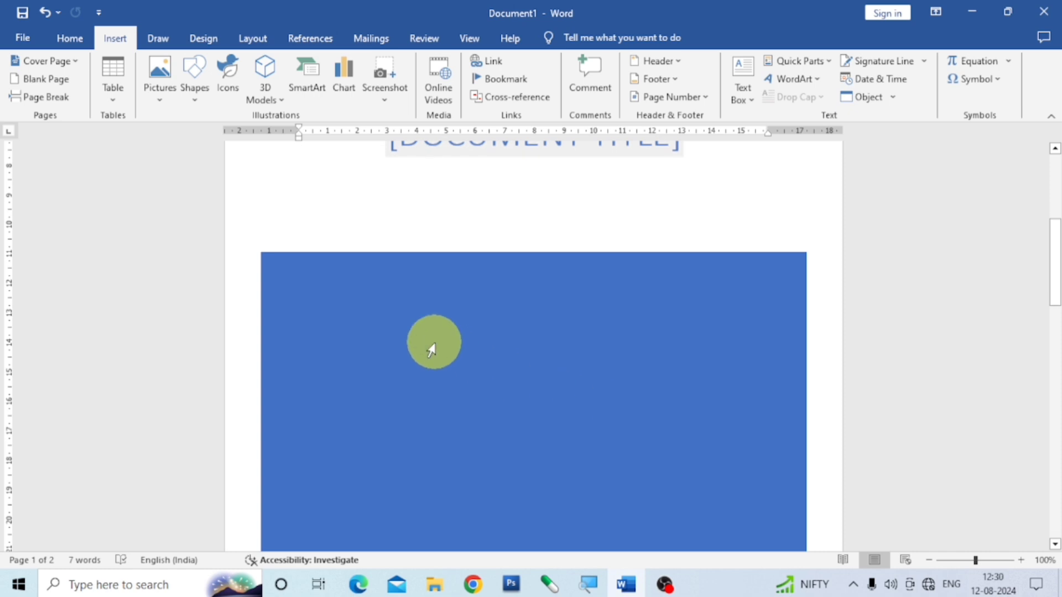
{"action": "scroll", "coordinate": [454, 346], "scroll_direction": "down", "scroll_amount": 3}
{"action": "scroll", "coordinate": [455, 346], "scroll_direction": "down", "scroll_amount": 2}
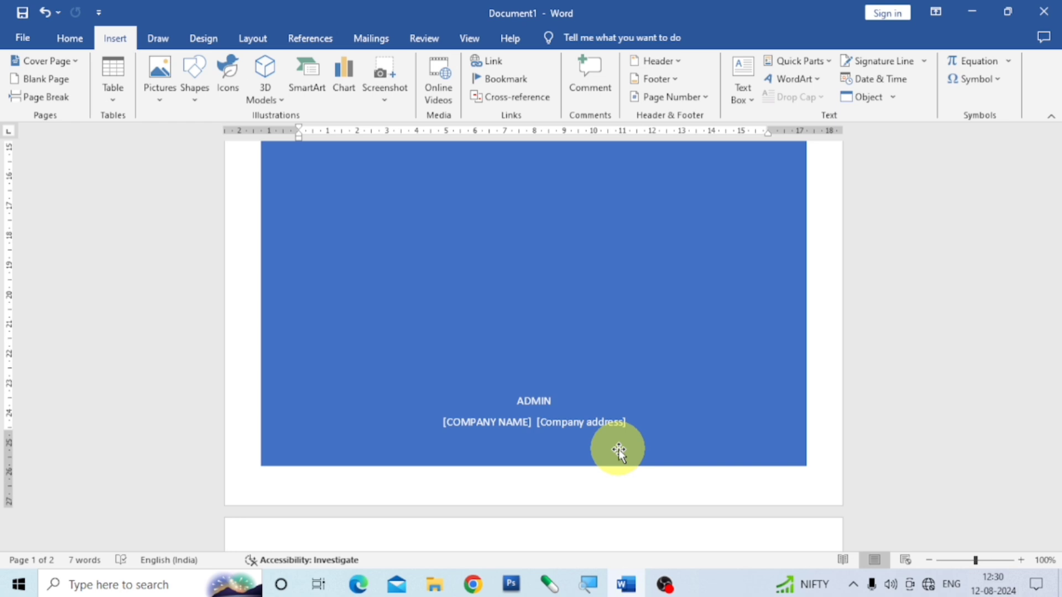
{"action": "scroll", "coordinate": [619, 449], "scroll_direction": "up", "scroll_amount": 10}
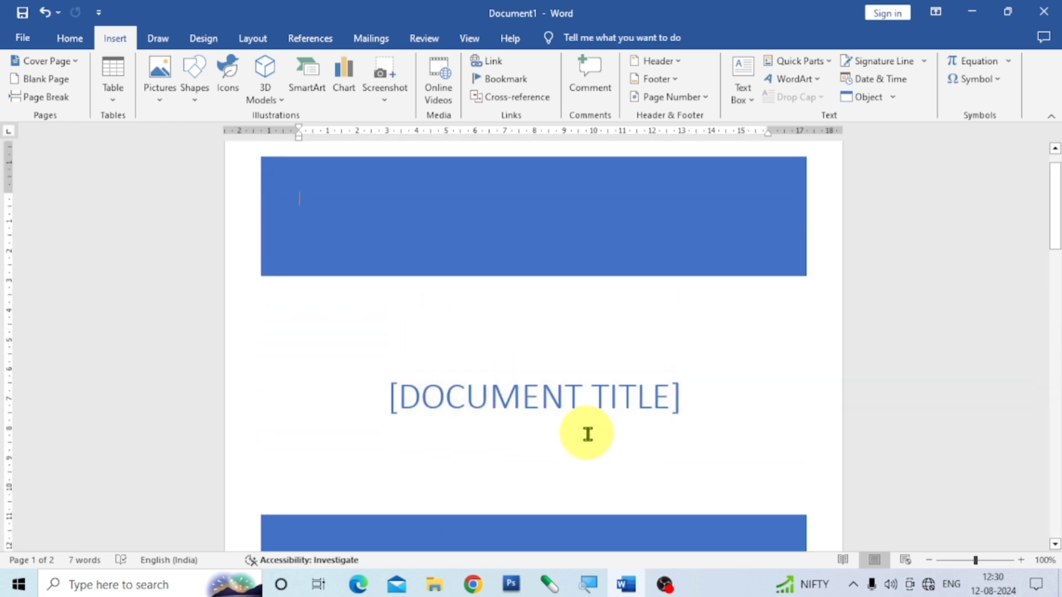
{"action": "scroll", "coordinate": [588, 434], "scroll_direction": "up", "scroll_amount": 1}
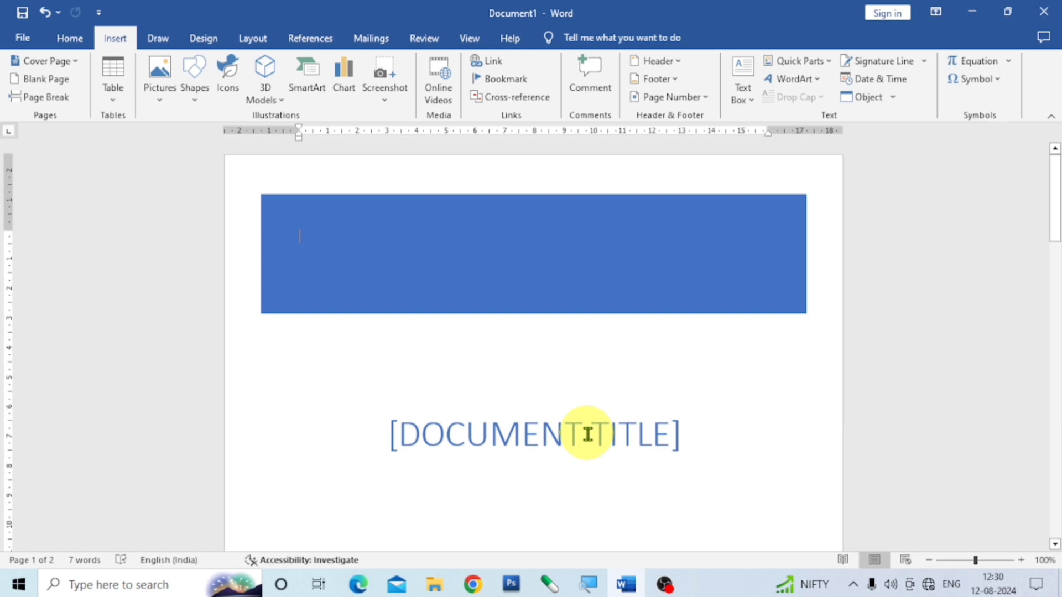
Replace the cover page's document title placeholder with NATURE BOOK.
{"action": "left_click", "coordinate": [659, 444]}
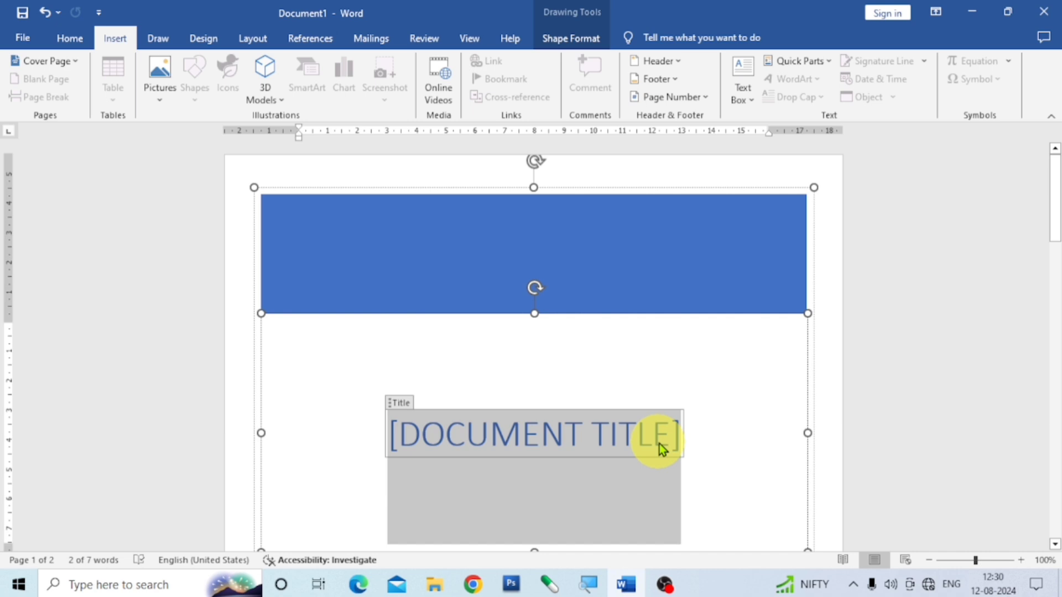
{"action": "type", "text": "NATU"}
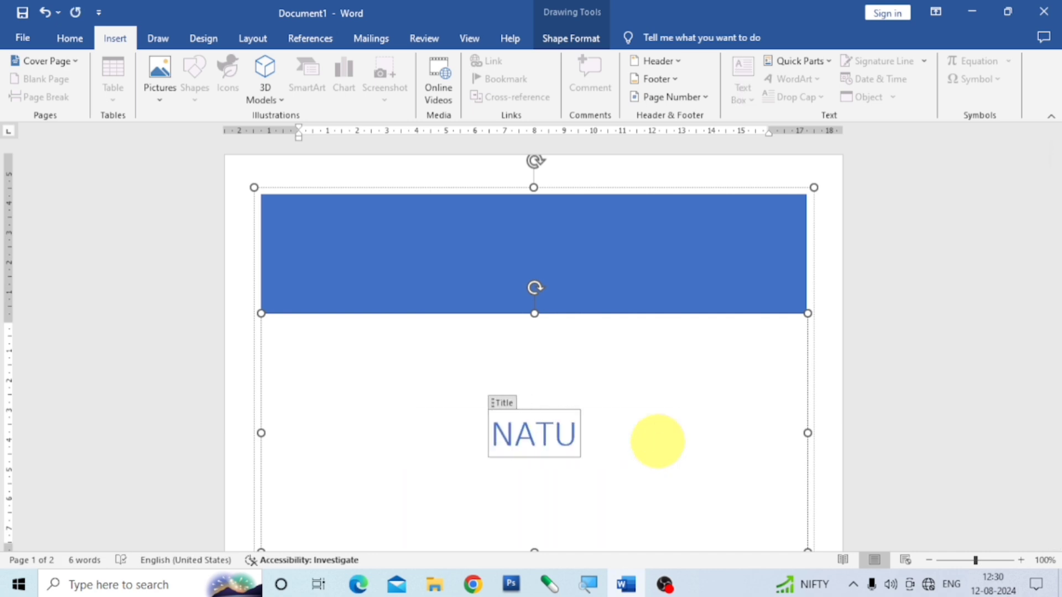
{"action": "type", "text": "RE"}
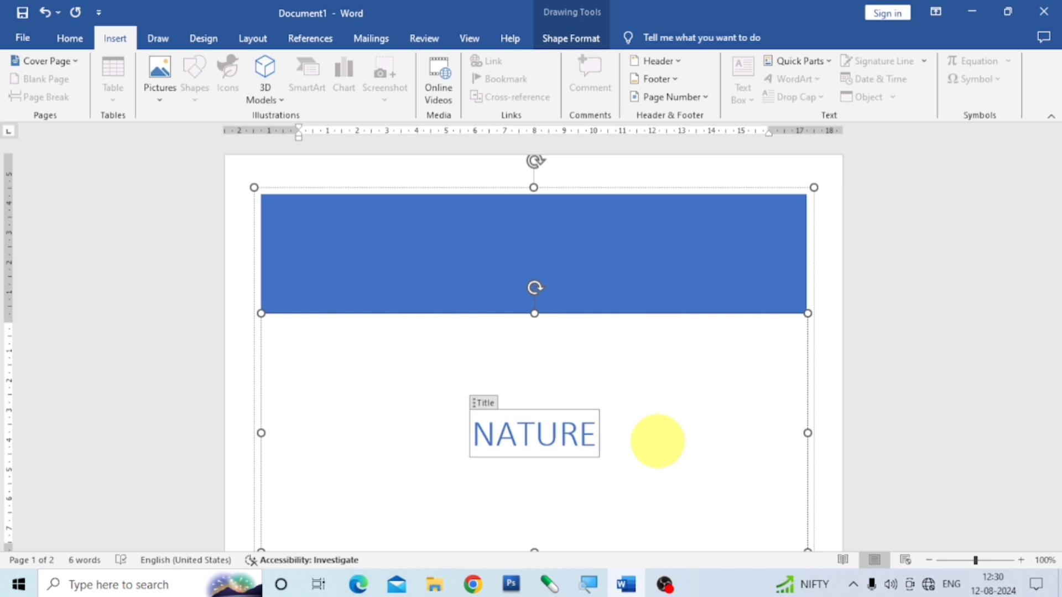
{"action": "type", "text": " BOOK"}
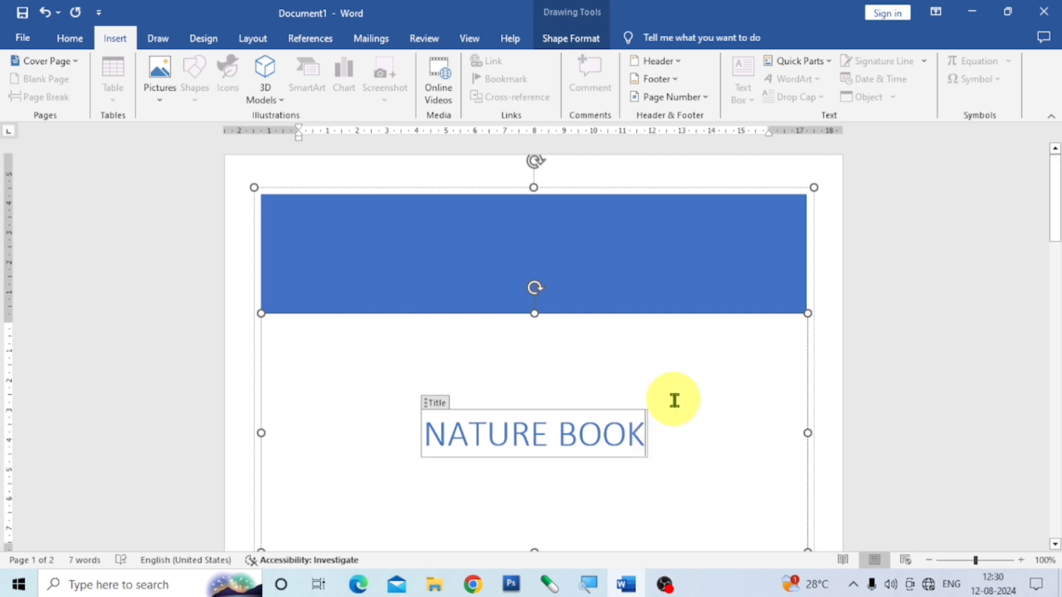
Fill in the company name placeholder at the foot of the cover page with NATURE.
{"action": "scroll", "coordinate": [694, 467], "scroll_direction": "down", "scroll_amount": 15}
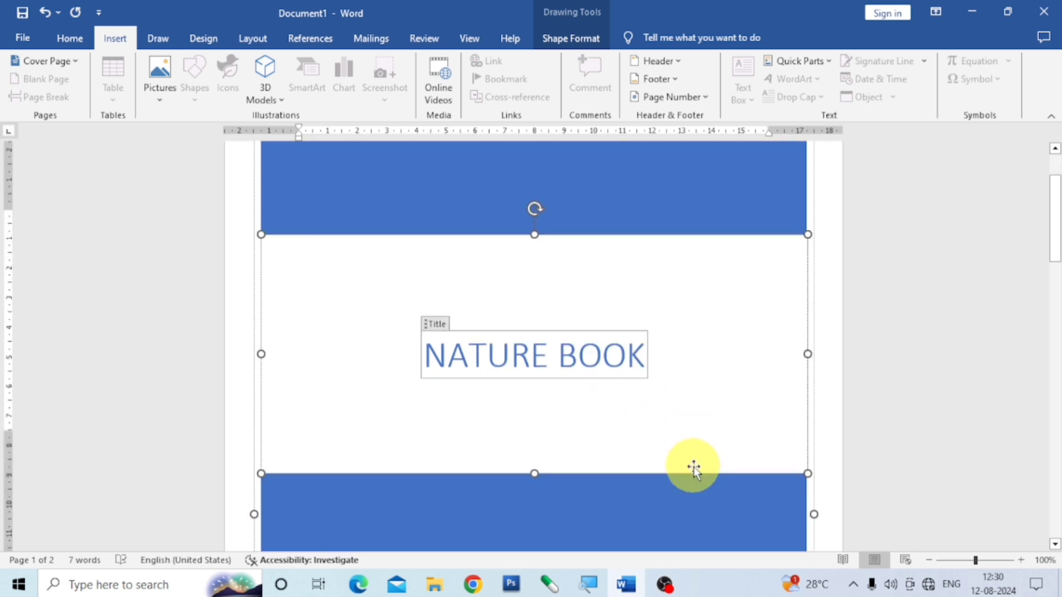
{"action": "scroll", "coordinate": [637, 435], "scroll_direction": "down", "scroll_amount": 2}
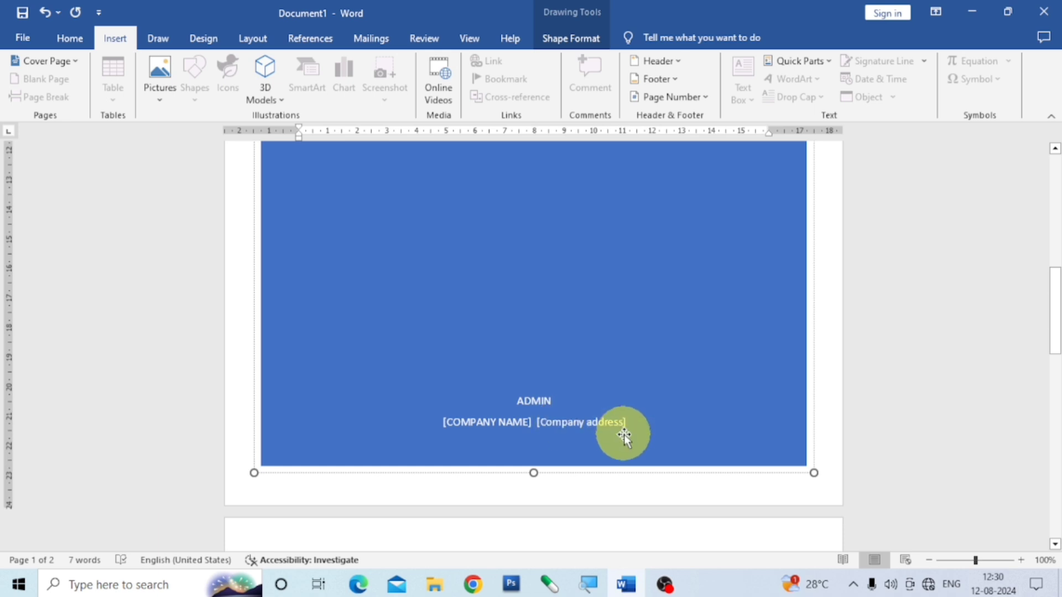
{"action": "left_click", "coordinate": [504, 423]}
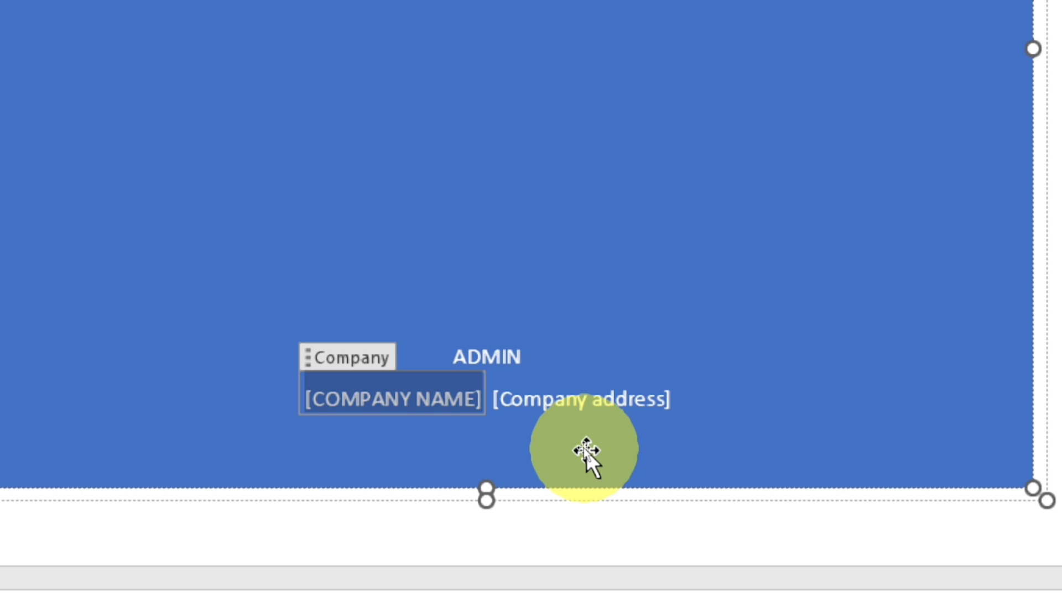
{"action": "type", "text": "N"}
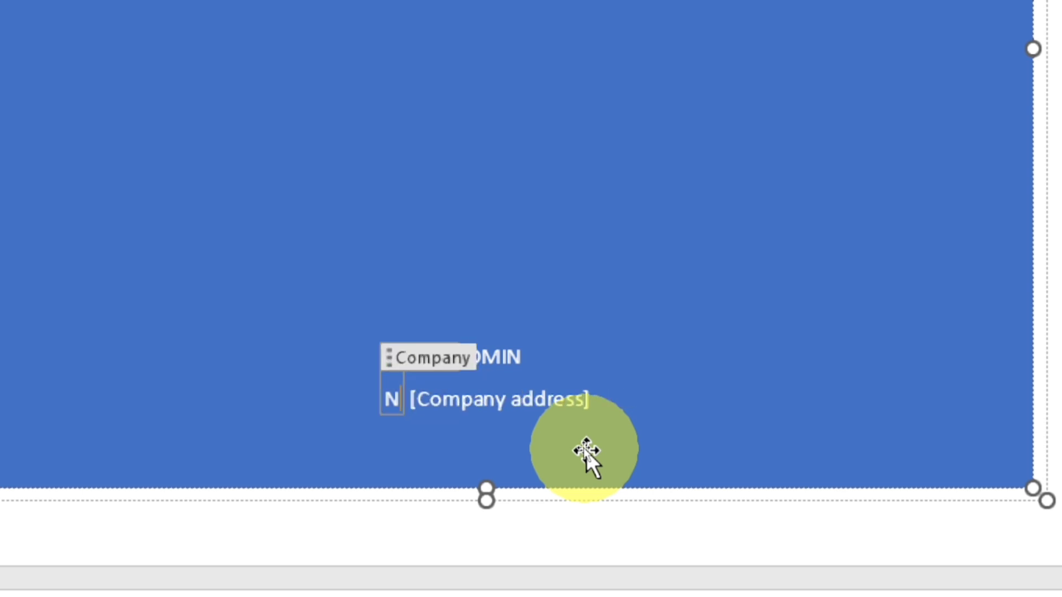
{"action": "type", "text": "ATU"}
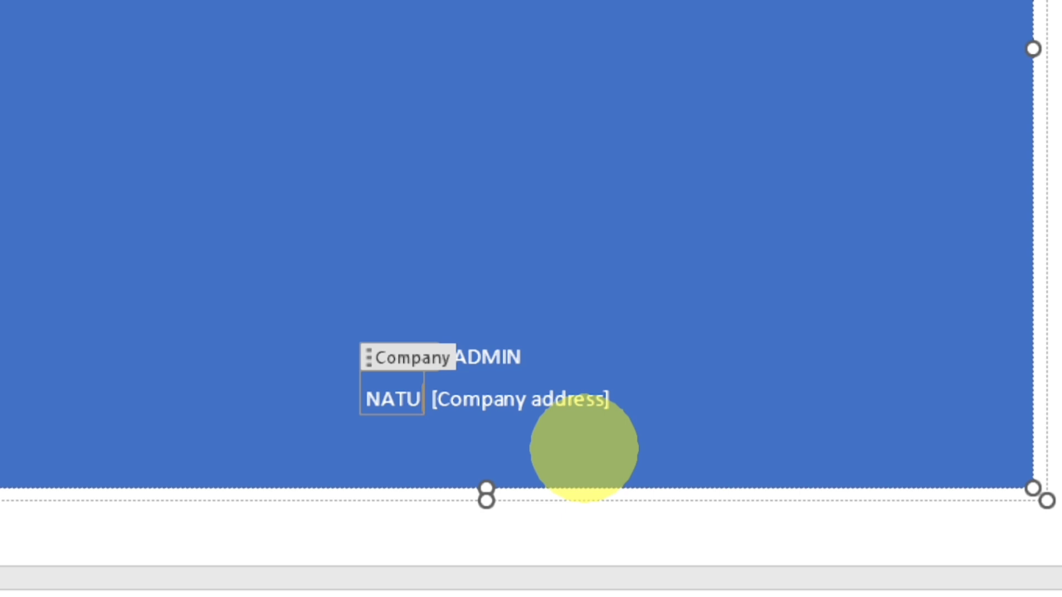
{"action": "type", "text": "RE"}
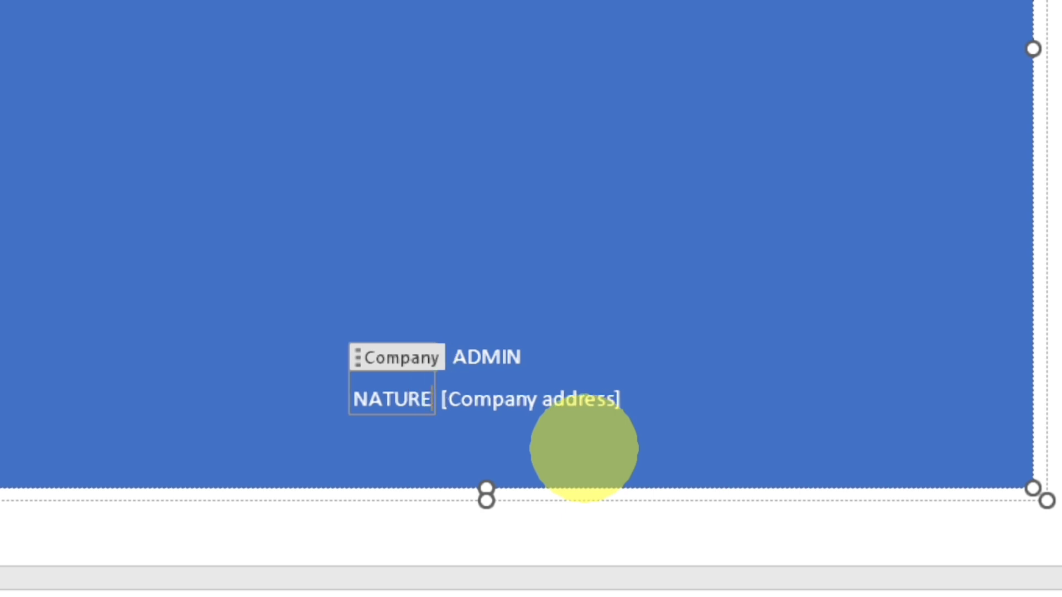
Fill in the company address placeholder beside the company name with BANGALORE.
{"action": "left_click", "coordinate": [558, 405]}
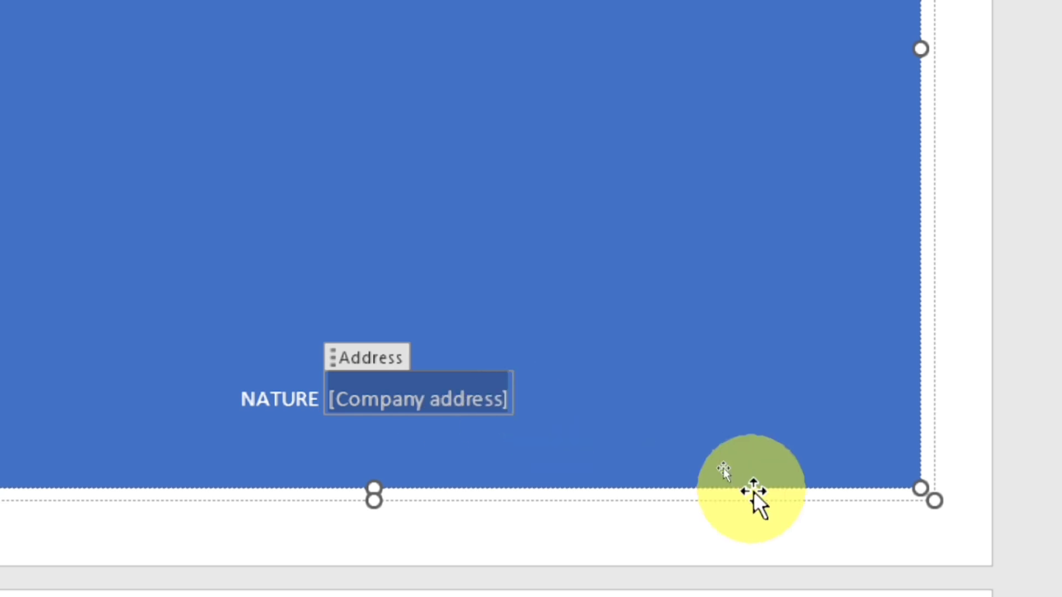
{"action": "type", "text": "BAN"}
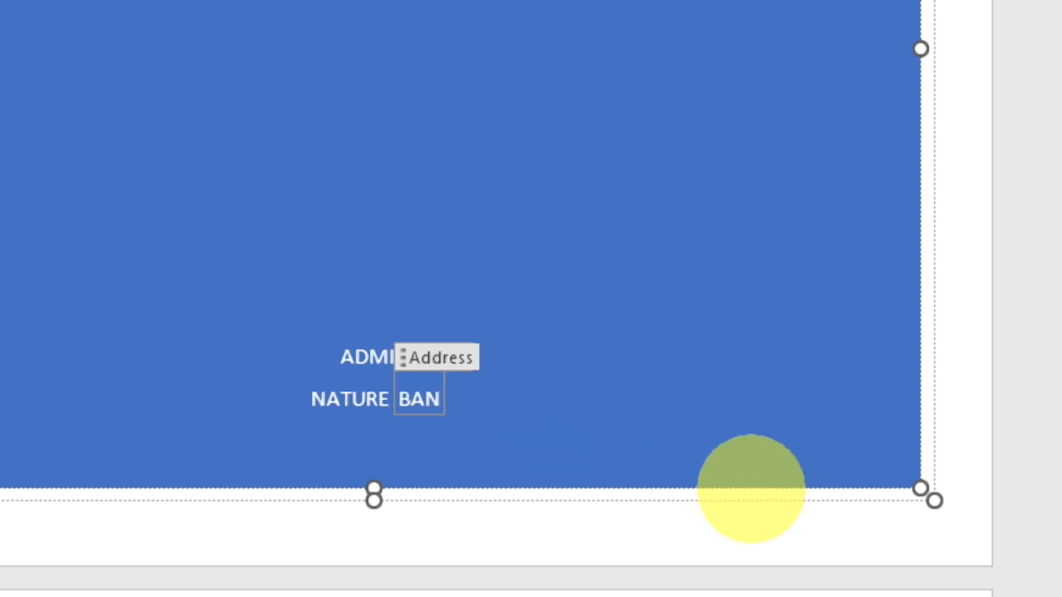
{"action": "key", "text": "BackSpace"}
{"action": "key", "text": "BackSpace"}
{"action": "key", "text": "BackSpace"}
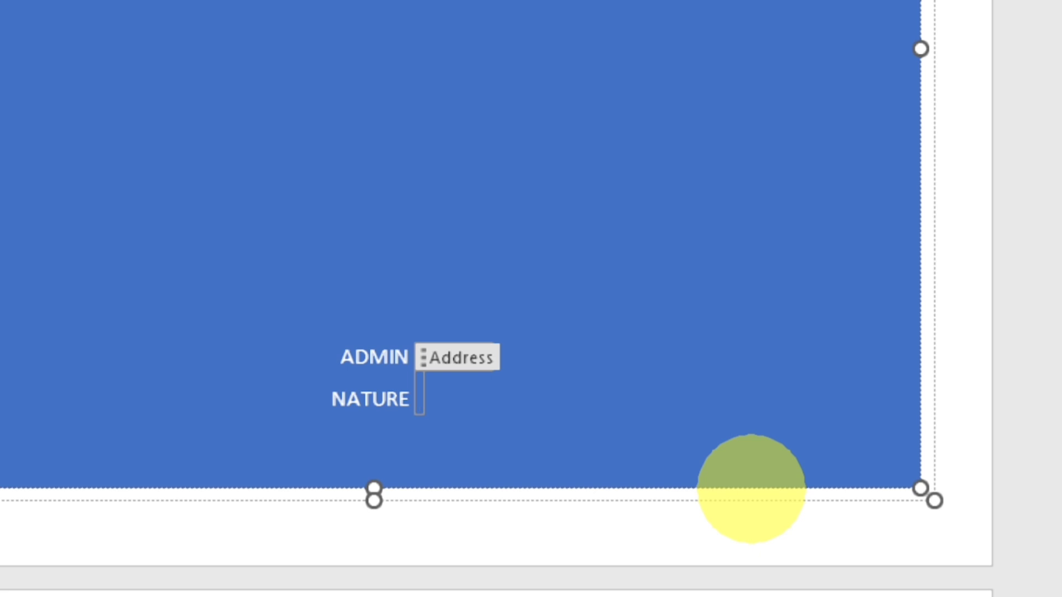
{"action": "type", "text": "BANGA"}
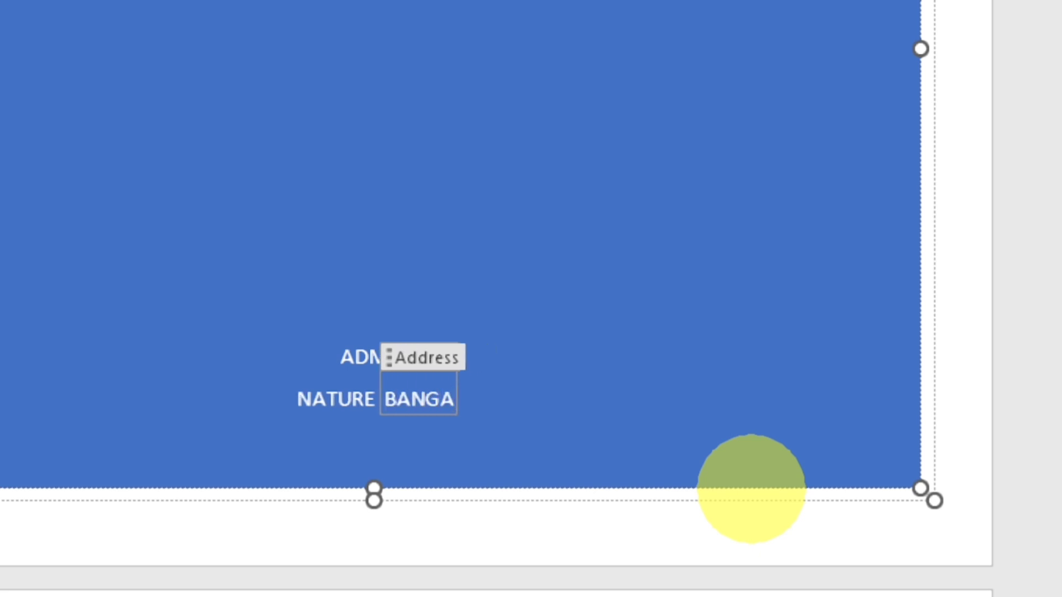
{"action": "type", "text": "LORE"}
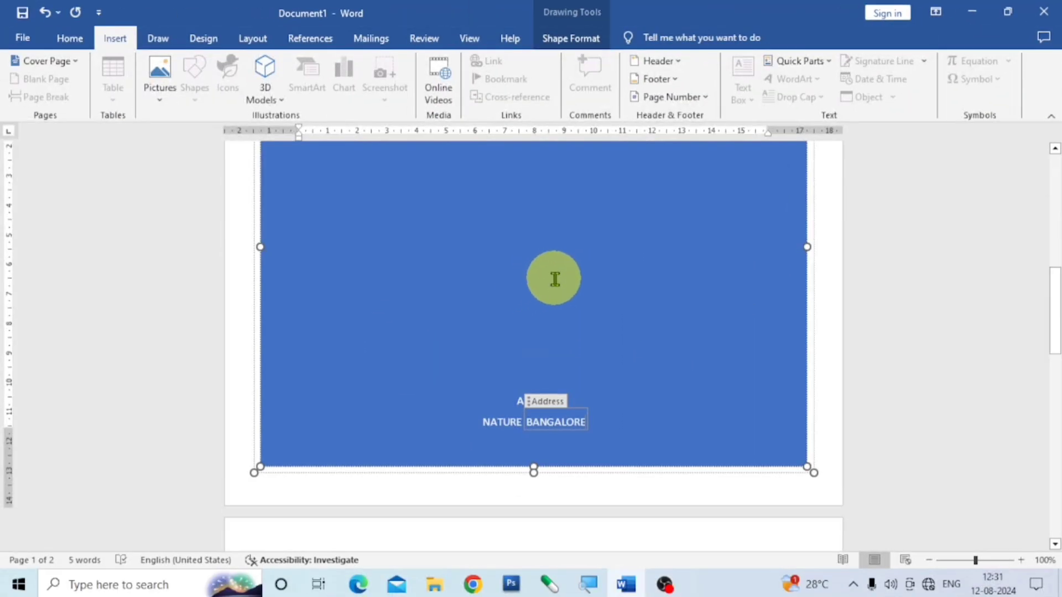
Replace the default author entry above the company name with the author's name in capitals.
{"action": "left_click", "coordinate": [620, 379]}
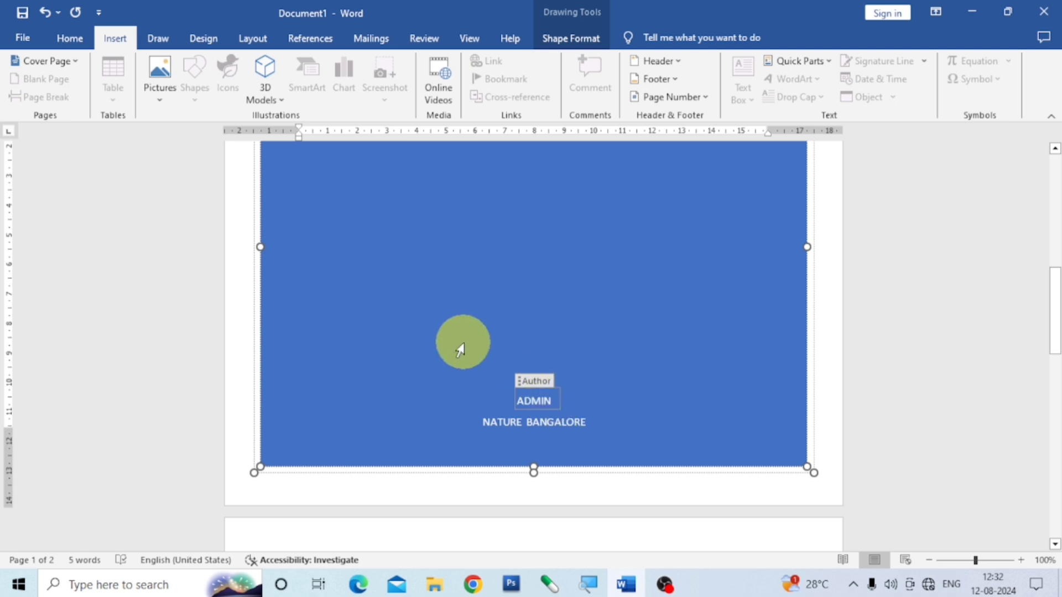
{"action": "left_click", "coordinate": [529, 383]}
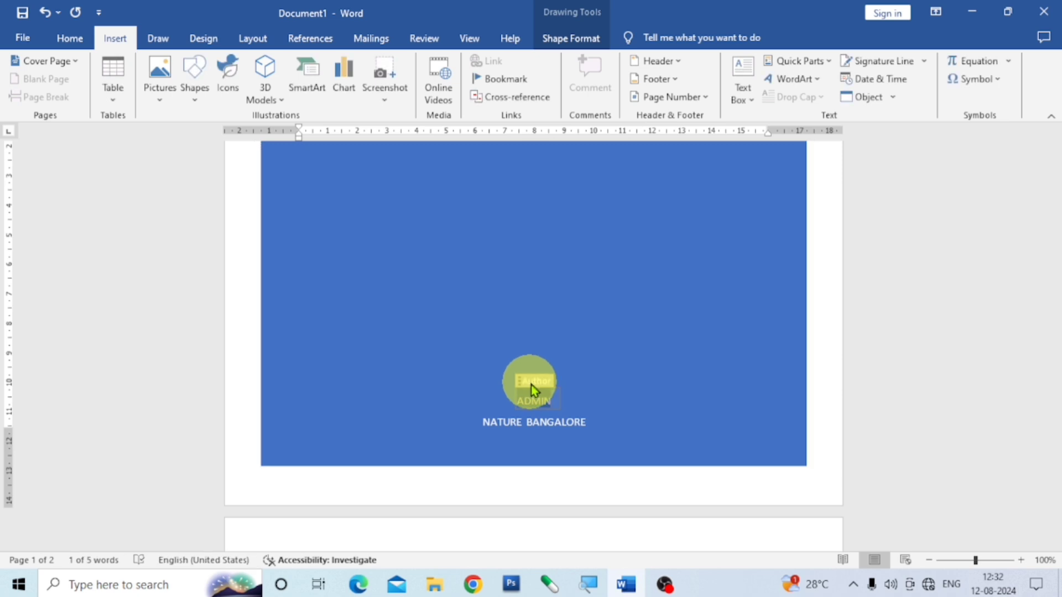
{"action": "left_click", "coordinate": [560, 400]}
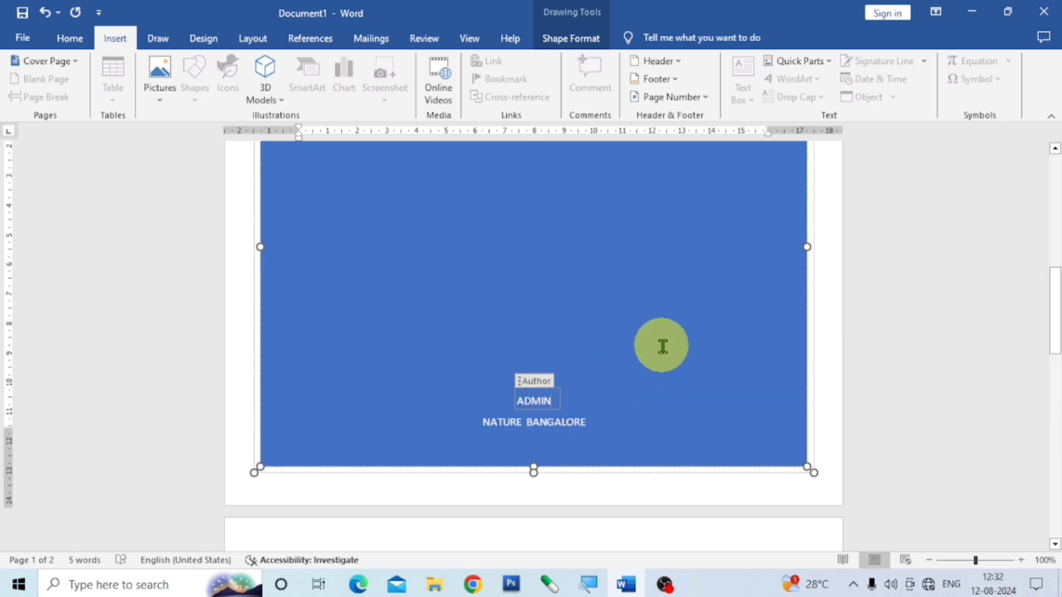
{"action": "double_click", "coordinate": [478, 221]}
{"action": "scroll", "coordinate": [479, 221], "scroll_direction": "down", "scroll_amount": 1}
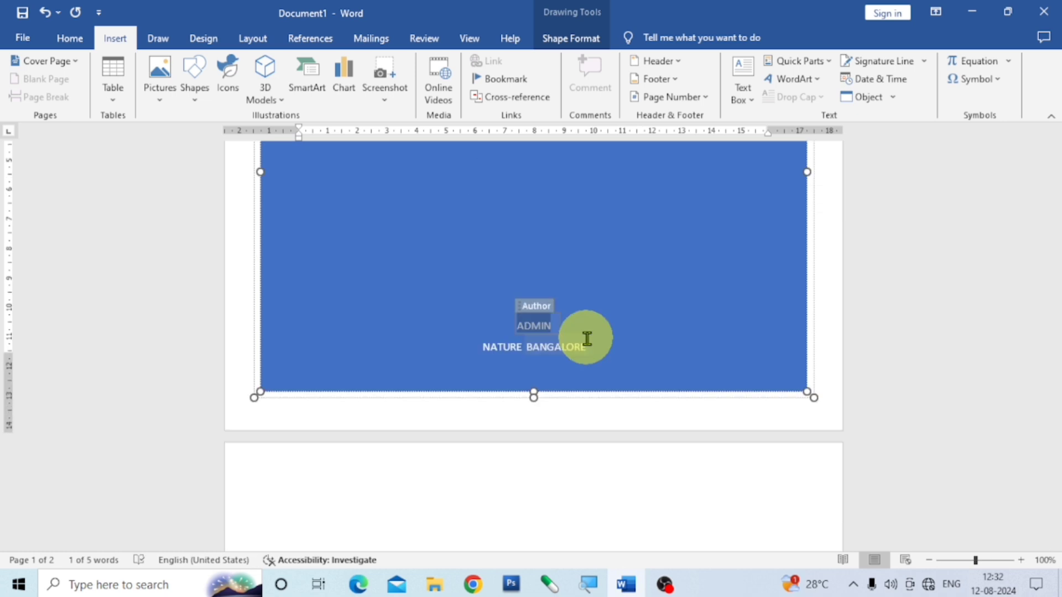
{"action": "type", "text": "r"}
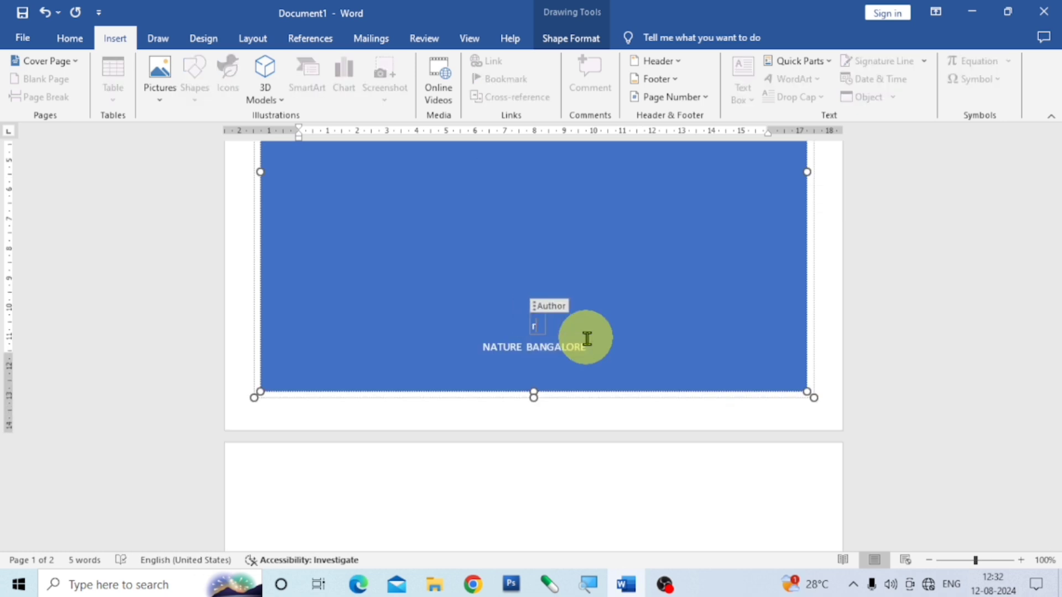
{"action": "key", "text": "BackSpace"}
{"action": "type", "text": "RAJ"}
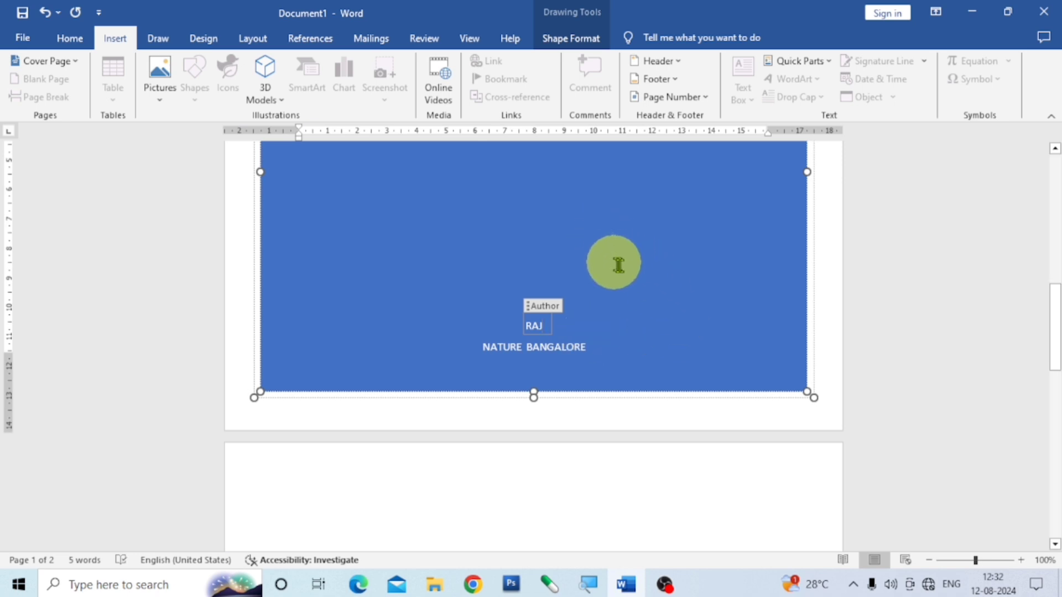
{"action": "scroll", "coordinate": [639, 283], "scroll_direction": "up", "scroll_amount": 1}
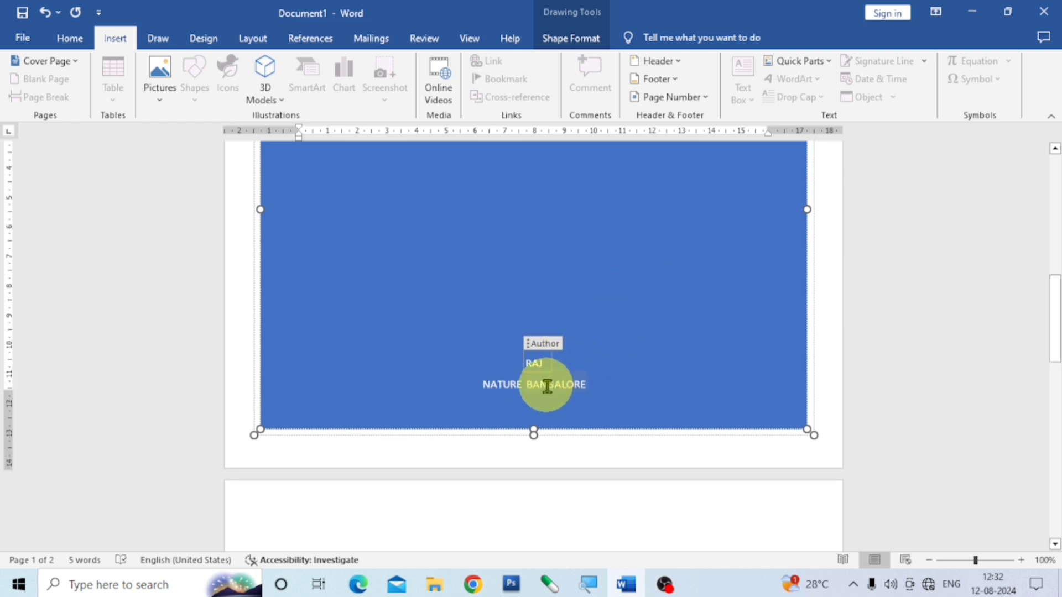
Undo the author name entry on the cover page and redo it, leaving the field deselected.
{"action": "key", "text": "ctrl+z"}
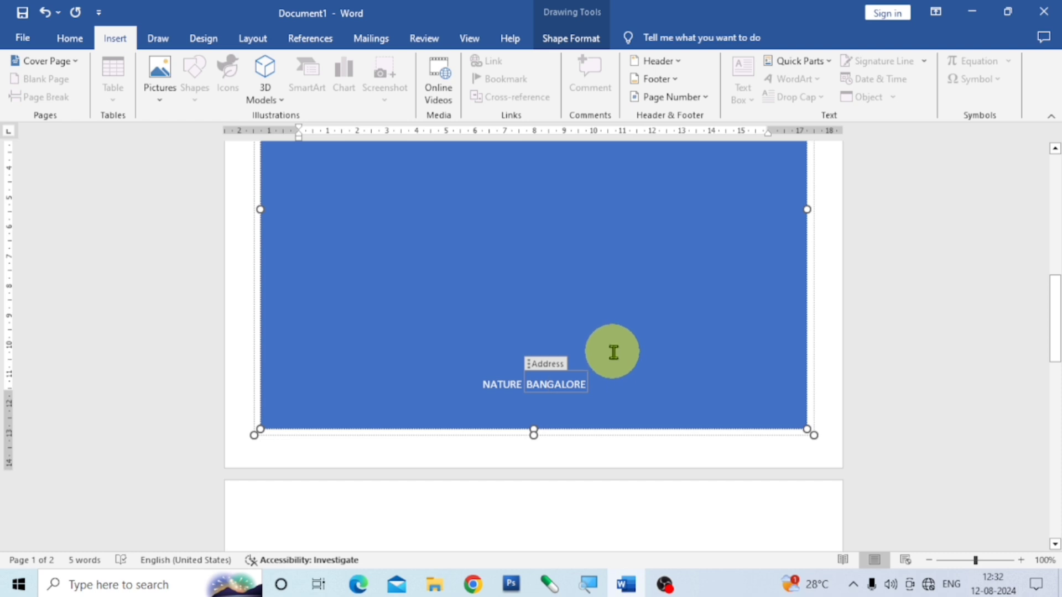
{"action": "key", "text": "ctrl+y"}
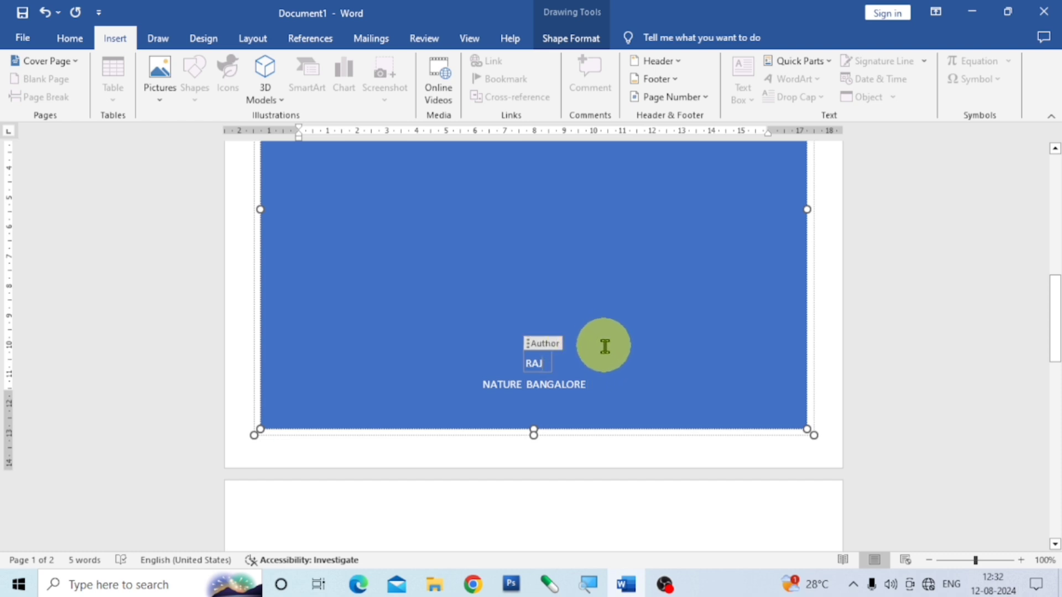
{"action": "left_click", "coordinate": [598, 388]}
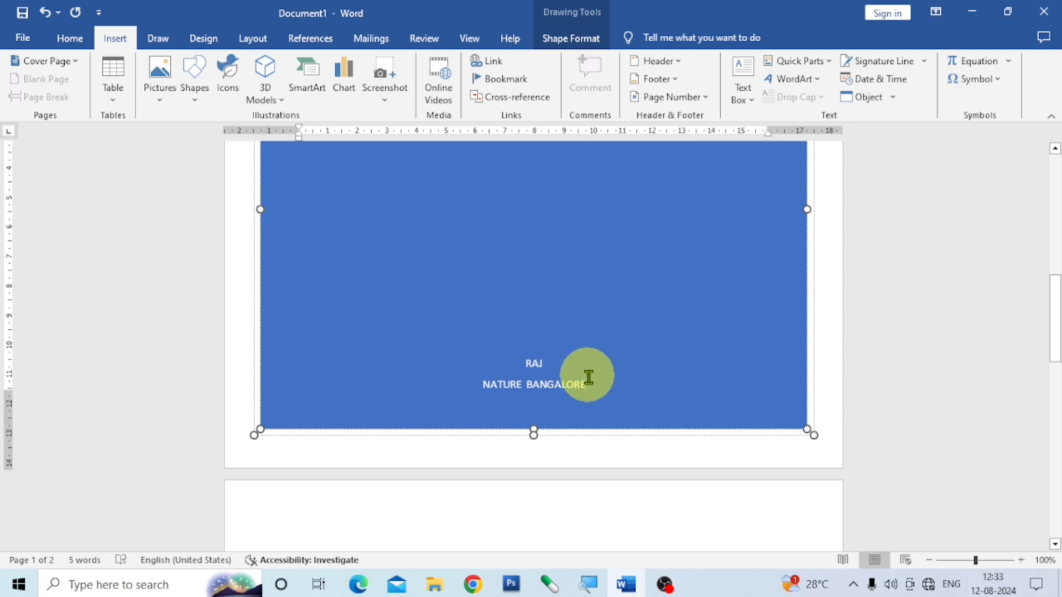
Review the whole cover page, from the band above the title to the author, company and address lines.
{"action": "scroll", "coordinate": [619, 373], "scroll_direction": "up", "scroll_amount": 5}
{"action": "scroll", "coordinate": [614, 369], "scroll_direction": "up", "scroll_amount": 3}
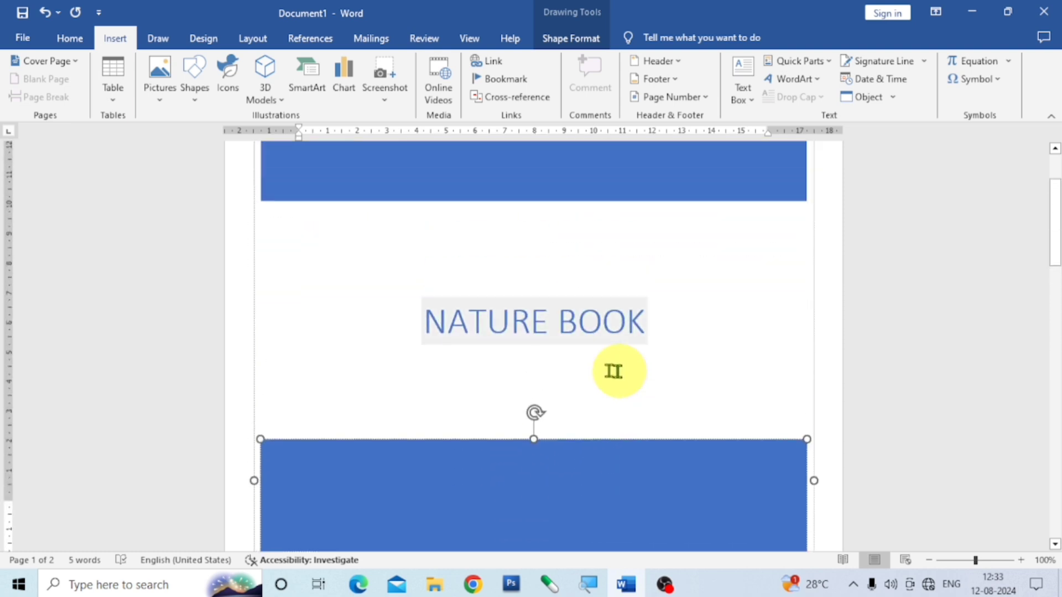
{"action": "scroll", "coordinate": [617, 354], "scroll_direction": "up", "scroll_amount": 3}
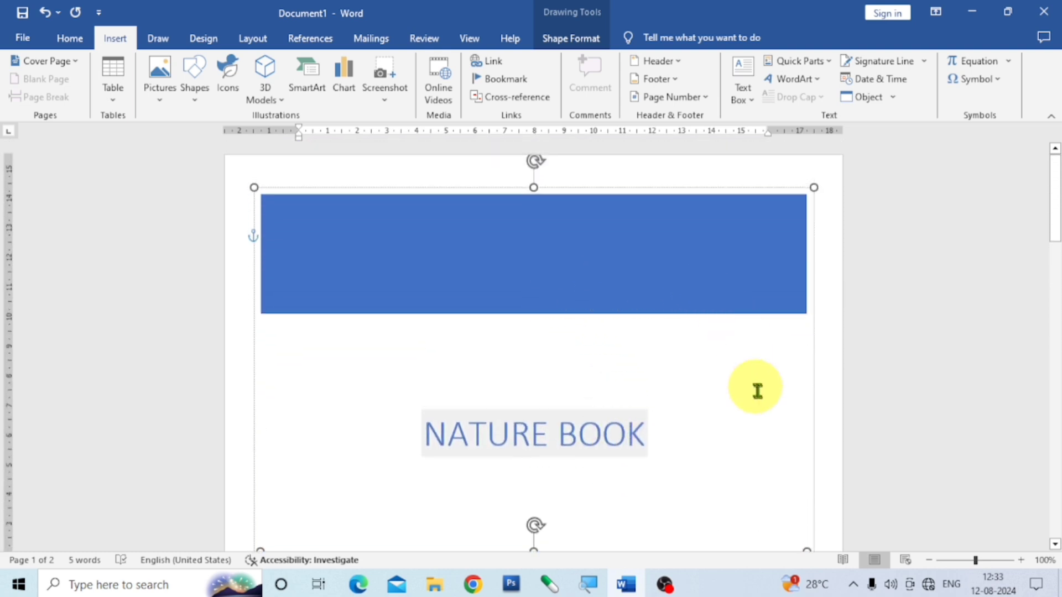
{"action": "scroll", "coordinate": [677, 426], "scroll_direction": "down", "scroll_amount": 4}
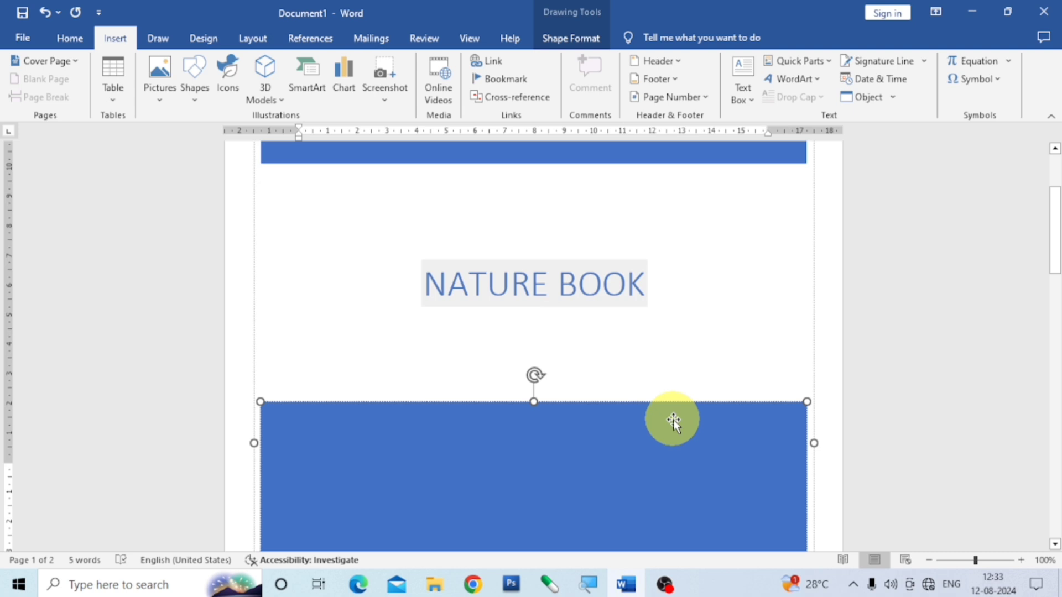
{"action": "scroll", "coordinate": [672, 420], "scroll_direction": "down", "scroll_amount": 7}
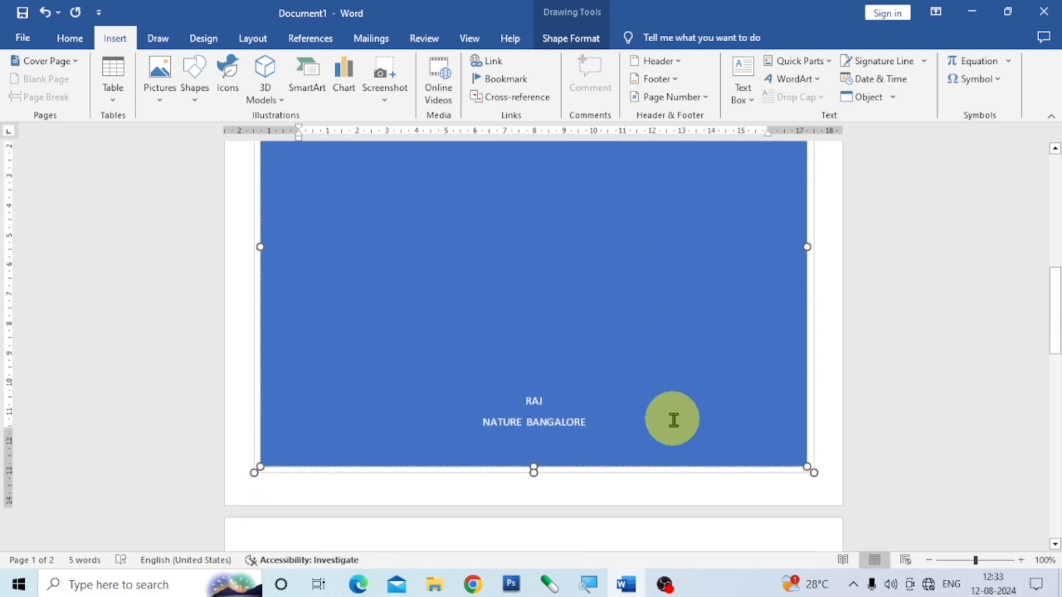
{"action": "scroll", "coordinate": [672, 420], "scroll_direction": "up", "scroll_amount": 7}
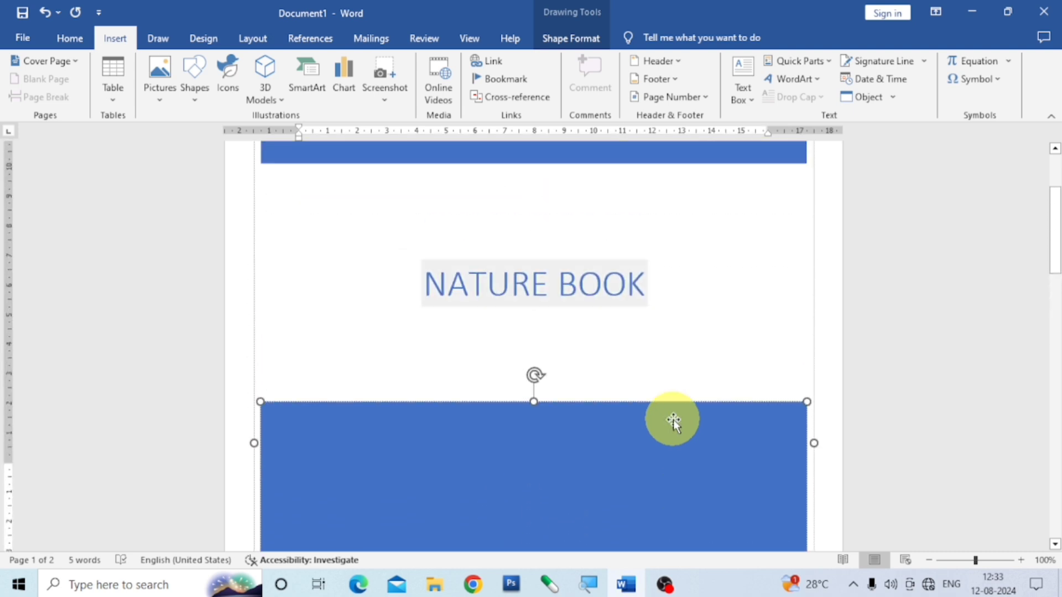
{"action": "scroll", "coordinate": [672, 420], "scroll_direction": "up", "scroll_amount": 2}
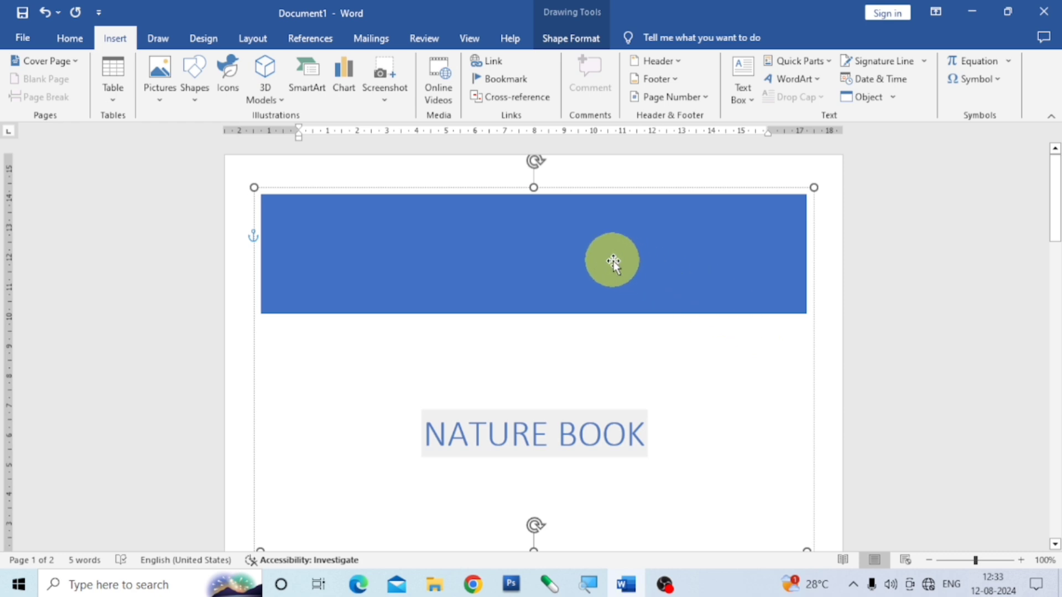
Select the blue band above the NATURE BOOK title and show its shape formatting options.
{"action": "left_click", "coordinate": [613, 261]}
{"action": "left_click_drag", "start_coordinate": [612, 261], "coordinate": [576, 287]}
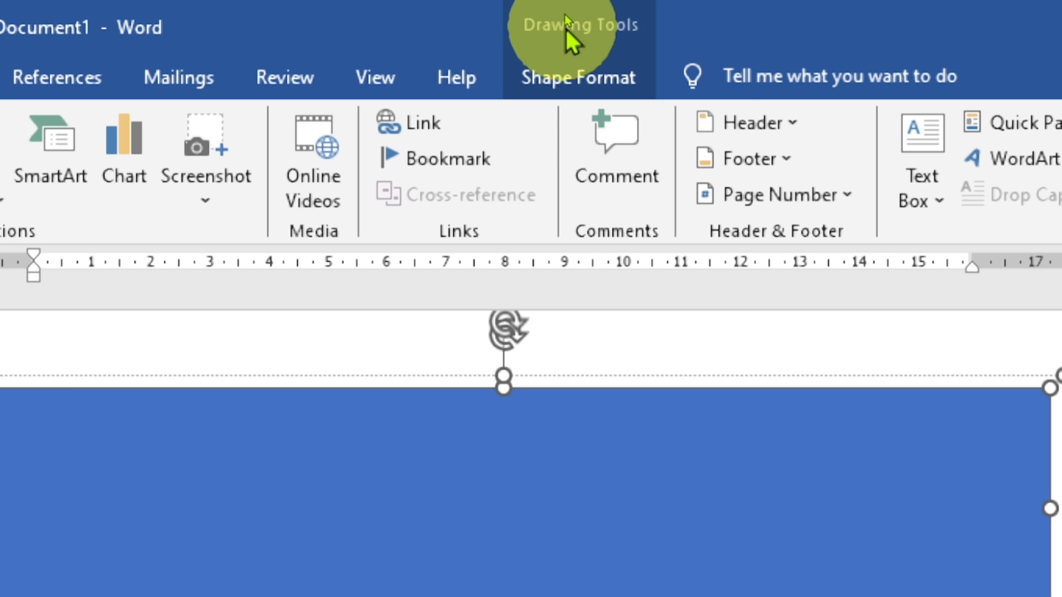
{"action": "left_click", "coordinate": [565, 28]}
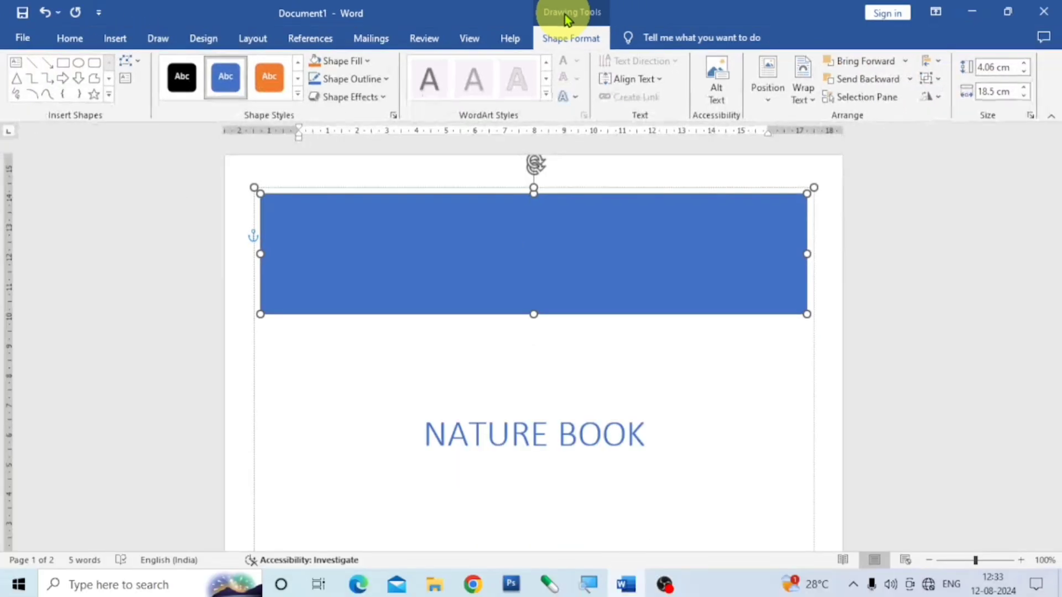
Browse the preset shape styles available for the band above the title without applying one.
{"action": "left_click", "coordinate": [298, 98]}
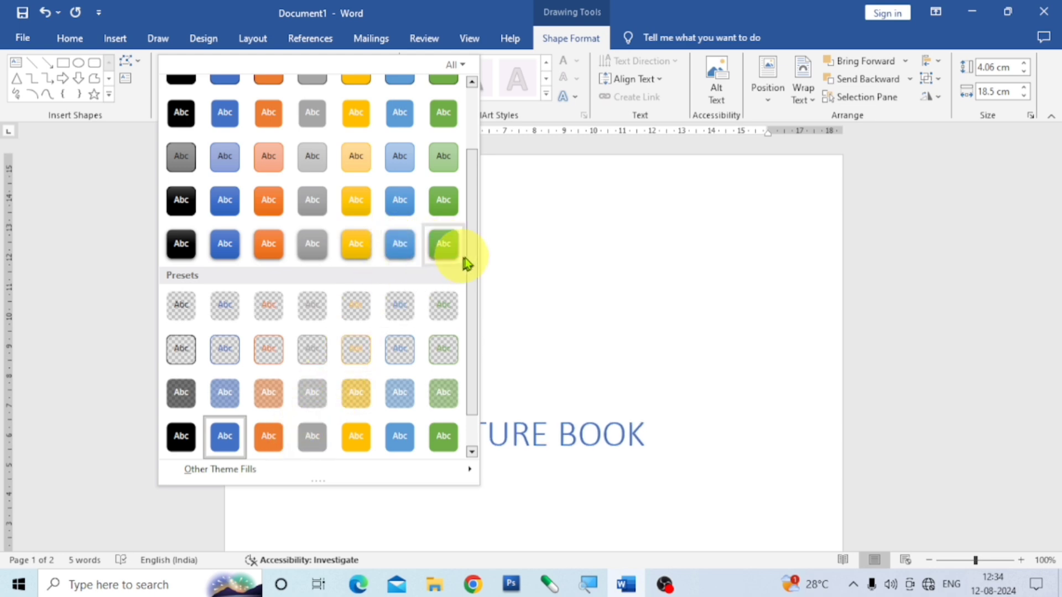
{"action": "scroll", "coordinate": [503, 315], "scroll_direction": "down", "scroll_amount": 2}
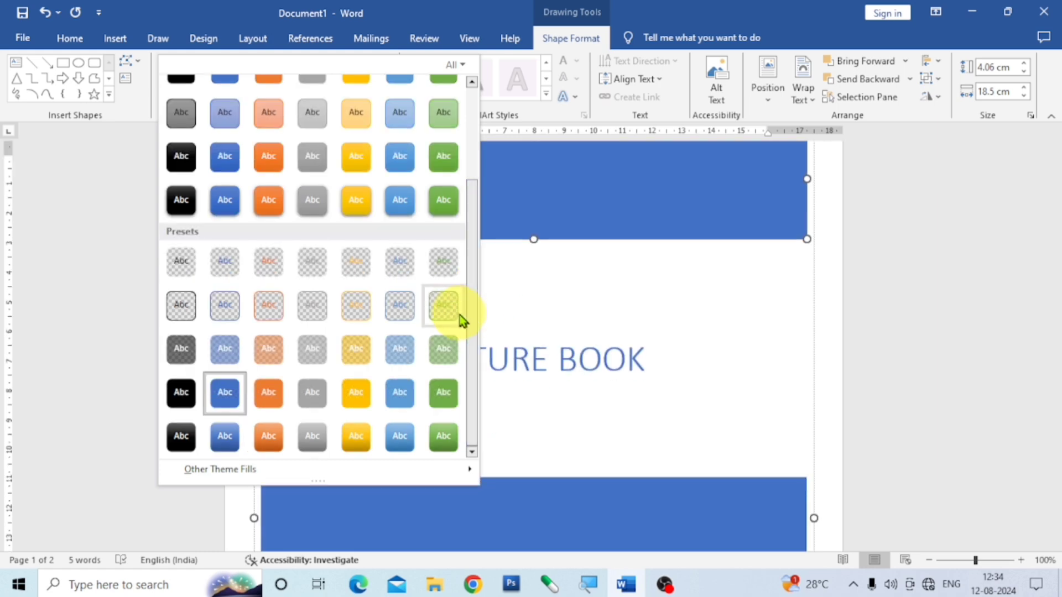
{"action": "scroll", "coordinate": [481, 304], "scroll_direction": "up", "scroll_amount": 3}
{"action": "left_click", "coordinate": [606, 283]}
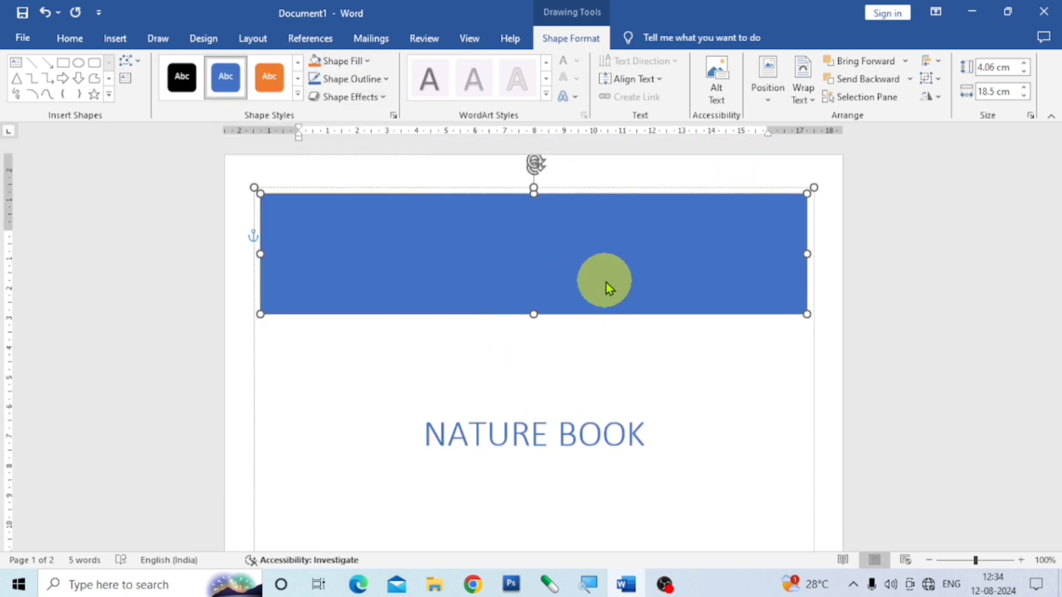
Fill the band above the title with the custom purple colour #B526E2.
{"action": "left_click", "coordinate": [366, 61]}
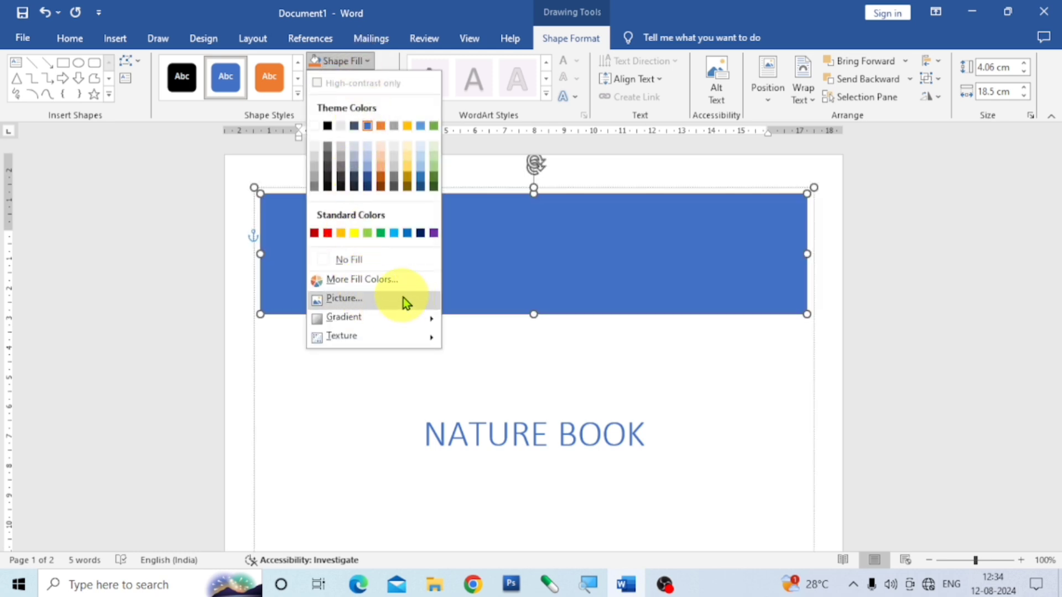
{"action": "left_click", "coordinate": [366, 282]}
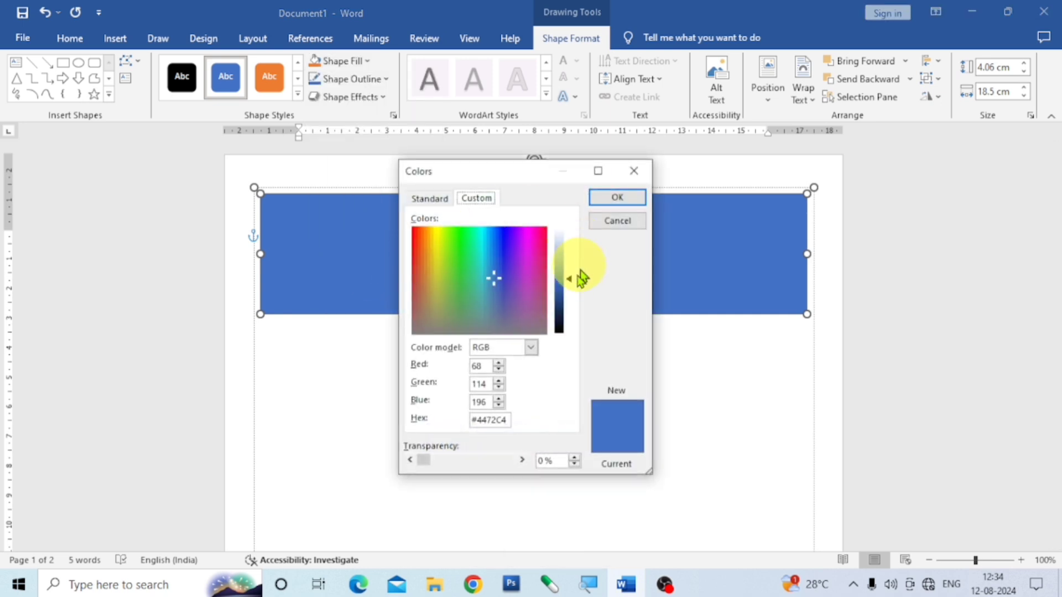
{"action": "left_click", "coordinate": [541, 253]}
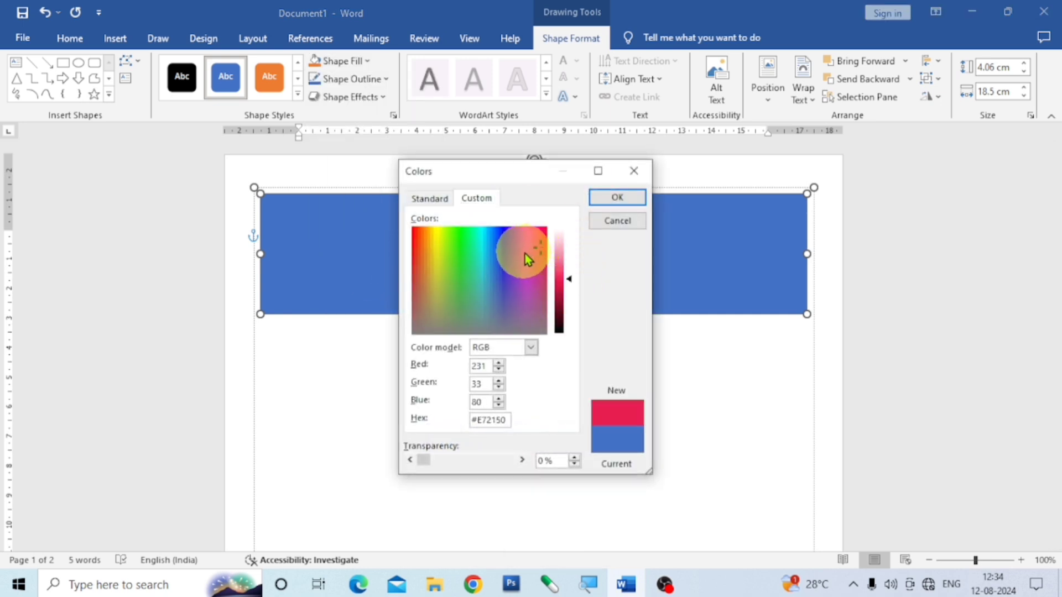
{"action": "left_click", "coordinate": [519, 254]}
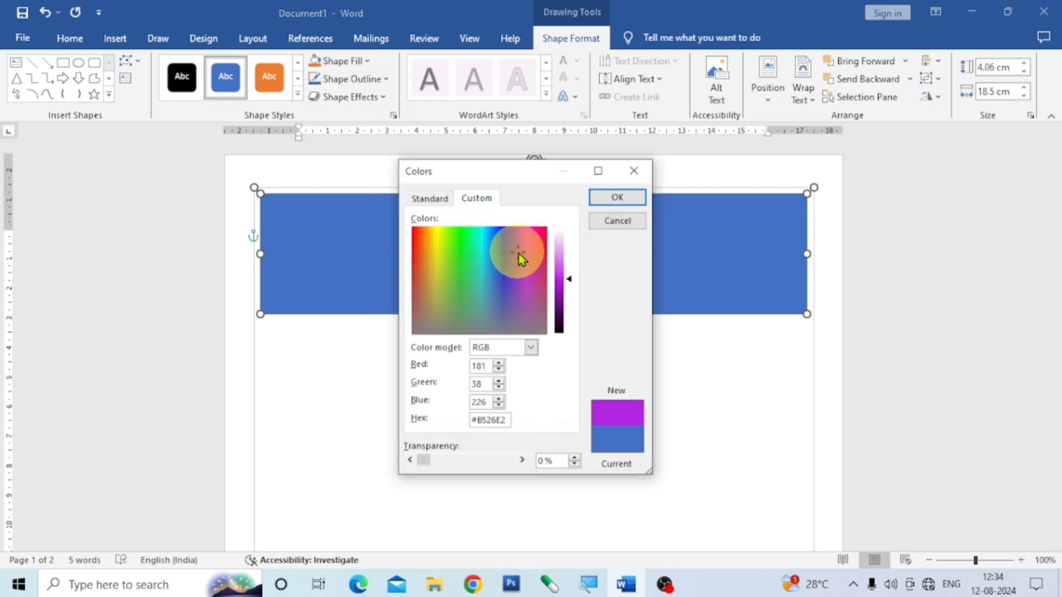
{"action": "left_click", "coordinate": [618, 201]}
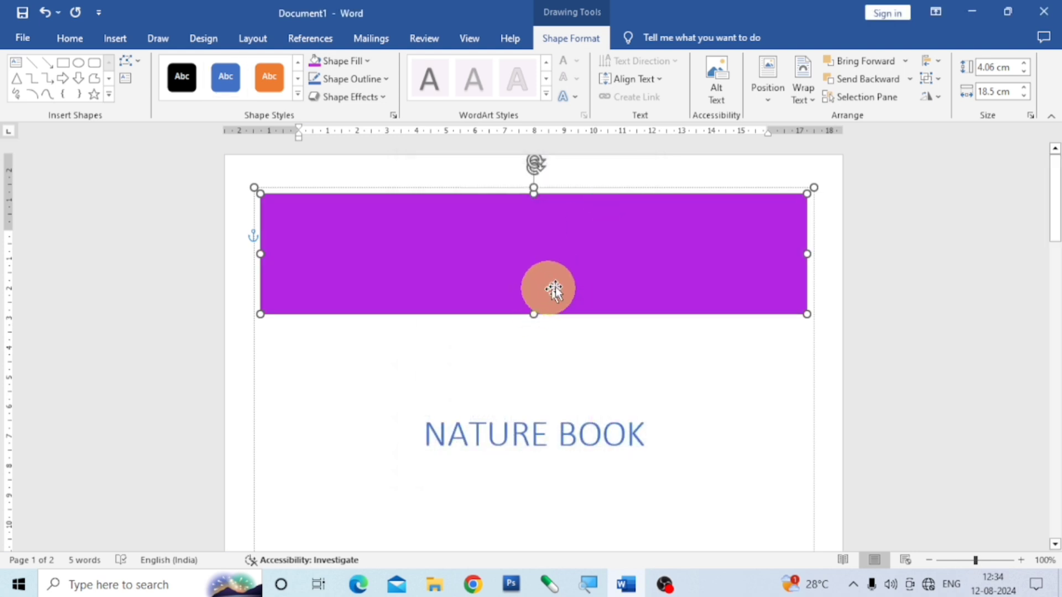
Fill the band above the title with the picture n1 from the Desktop folder.
{"action": "left_click", "coordinate": [368, 61]}
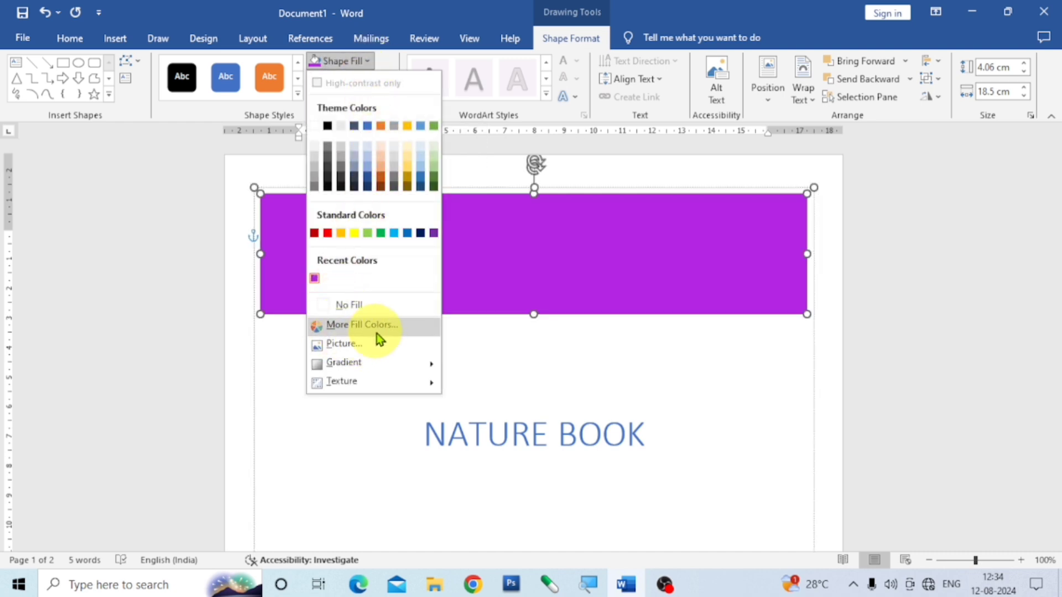
{"action": "left_click", "coordinate": [357, 343]}
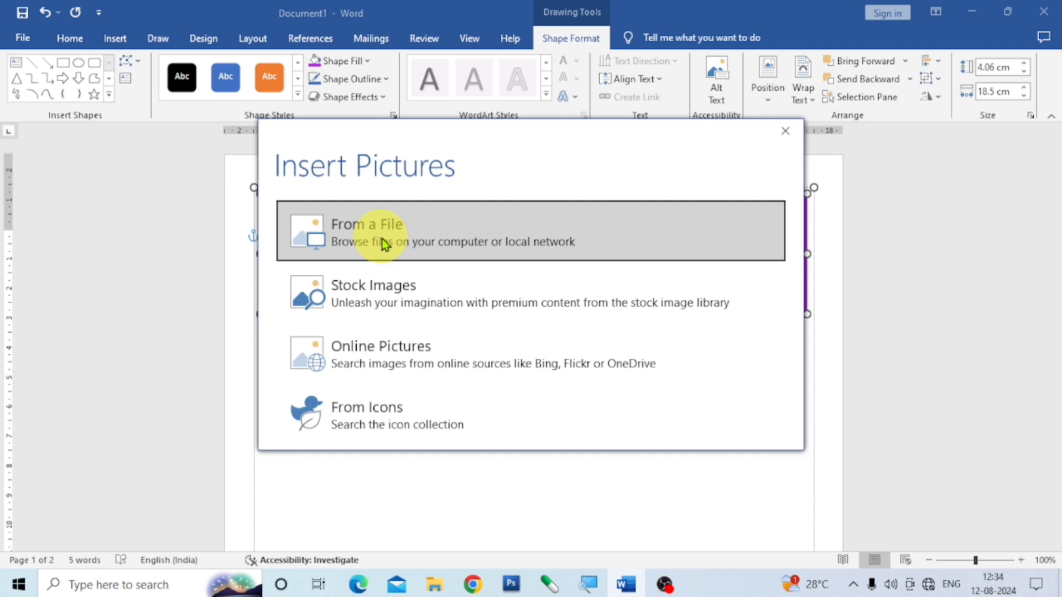
{"action": "left_click", "coordinate": [398, 240]}
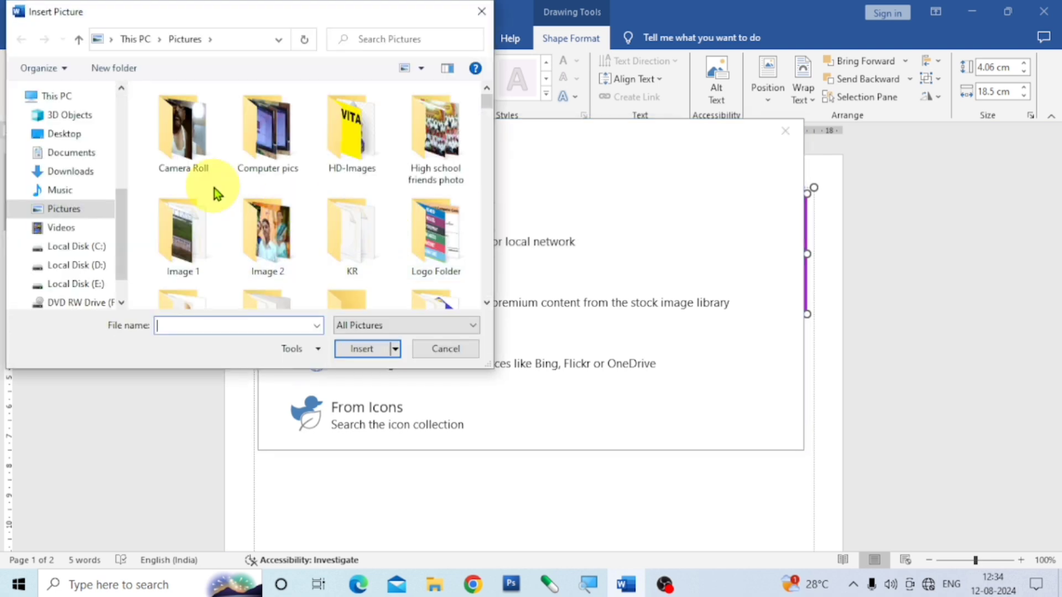
{"action": "left_click", "coordinate": [69, 138]}
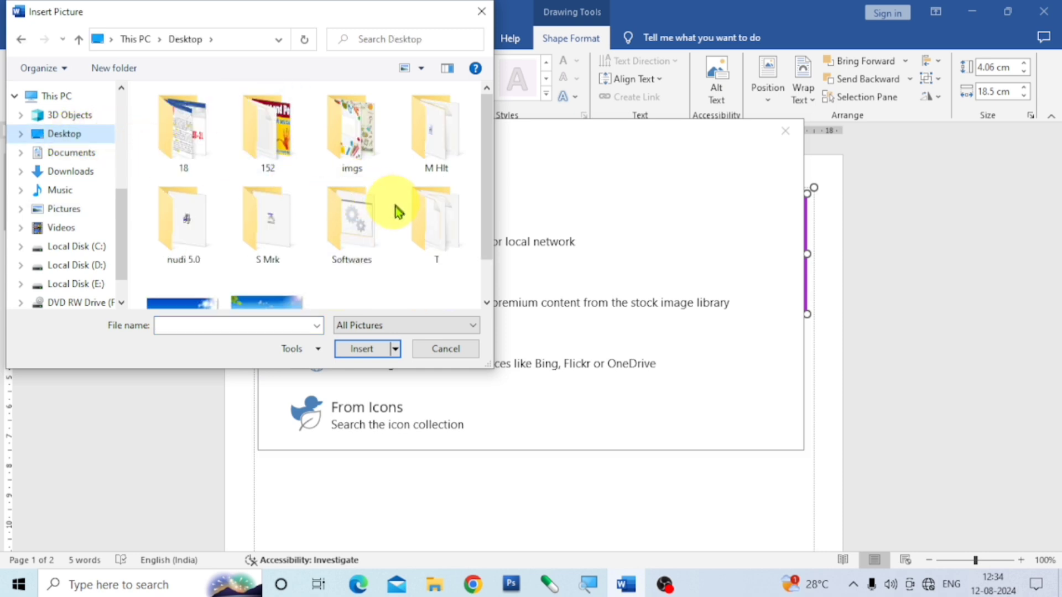
{"action": "scroll", "coordinate": [395, 206], "scroll_direction": "down", "scroll_amount": 1}
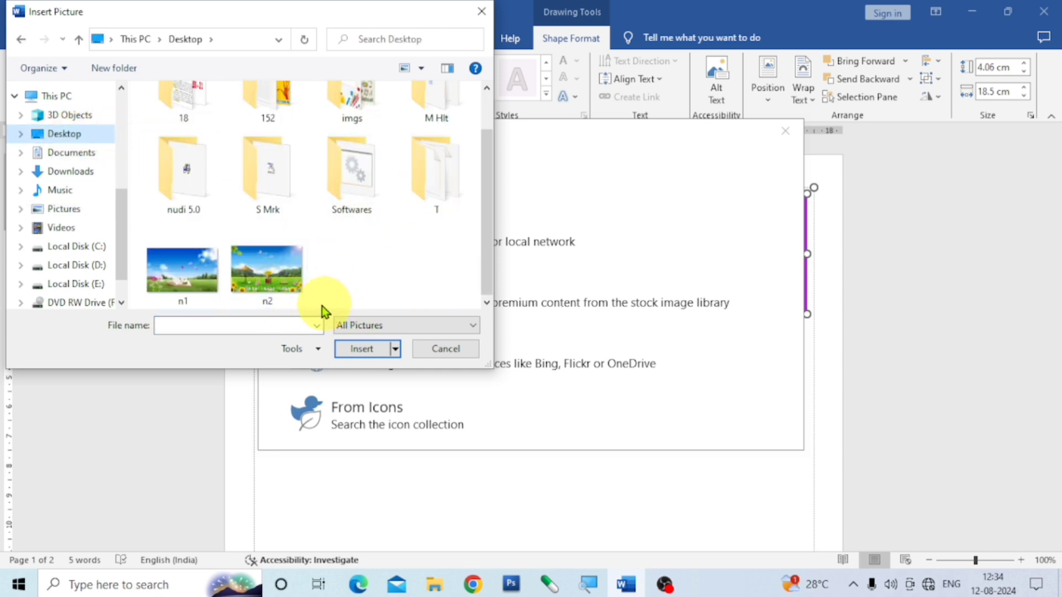
{"action": "left_click", "coordinate": [197, 271]}
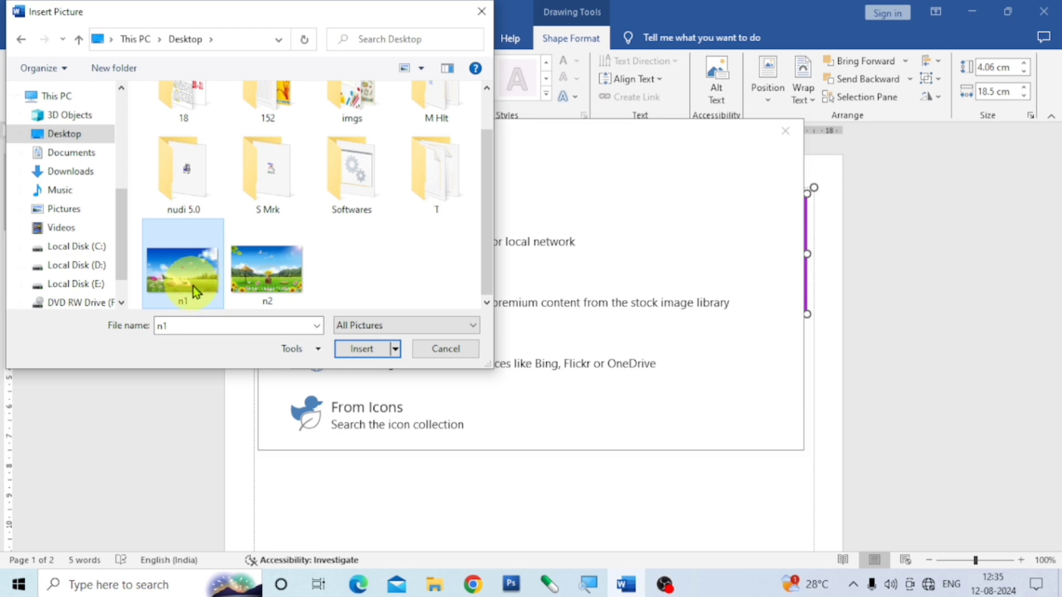
{"action": "left_click", "coordinate": [369, 351]}
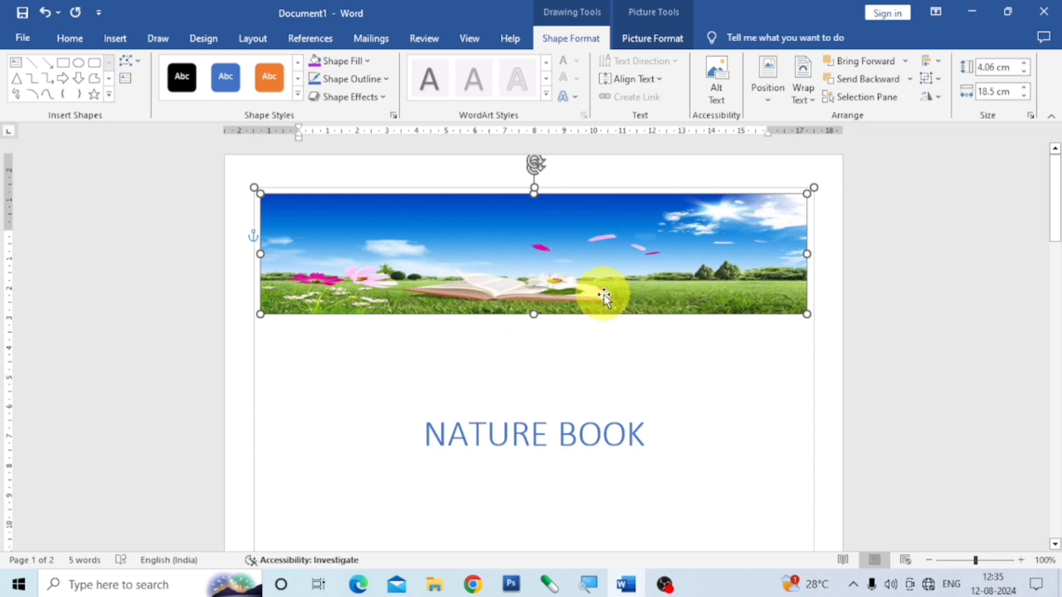
Fill the large blue block below the title with the picture n2 from the Desktop folder and check the result.
{"action": "scroll", "coordinate": [603, 298], "scroll_direction": "down", "scroll_amount": 10}
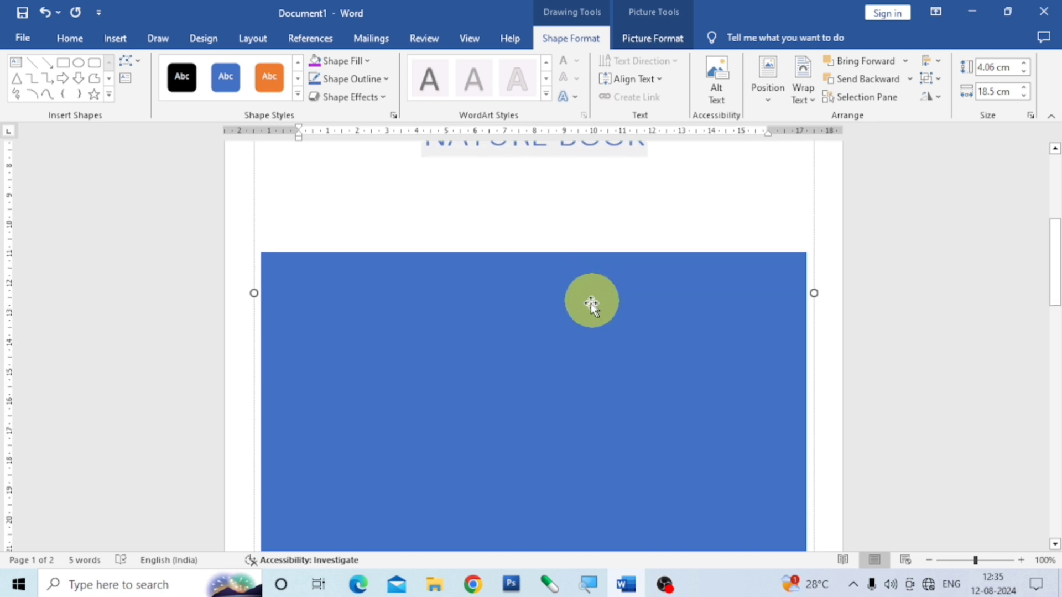
{"action": "left_click", "coordinate": [510, 357]}
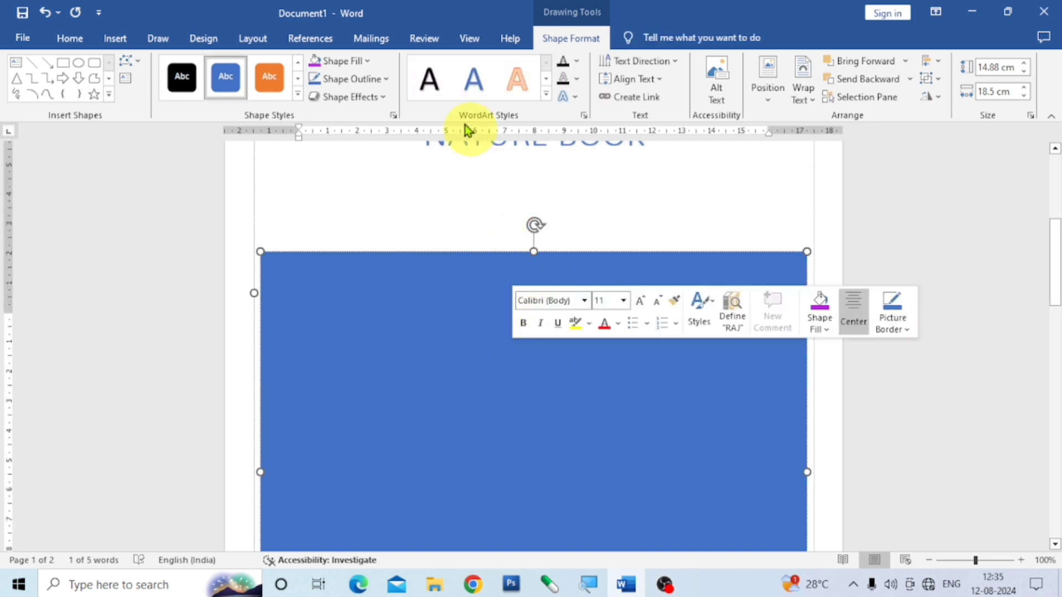
{"action": "left_click", "coordinate": [367, 61]}
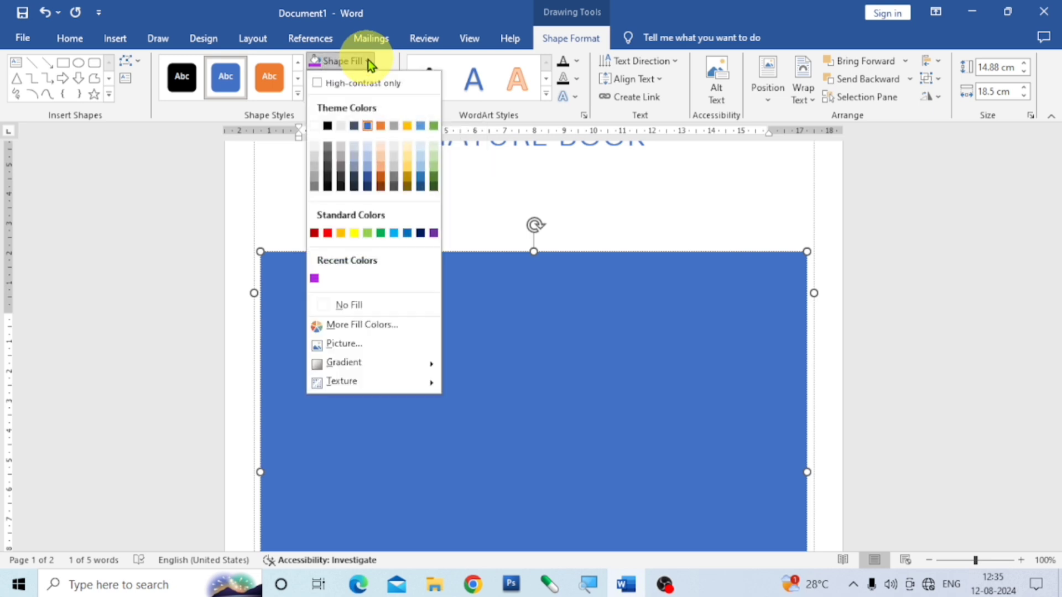
{"action": "left_click", "coordinate": [351, 345]}
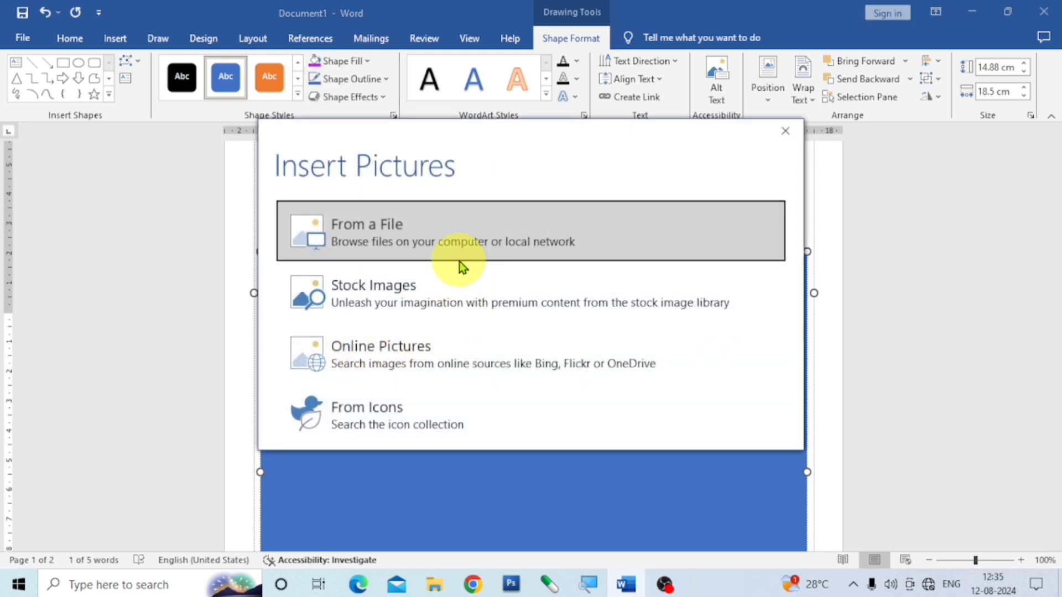
{"action": "left_click", "coordinate": [384, 236]}
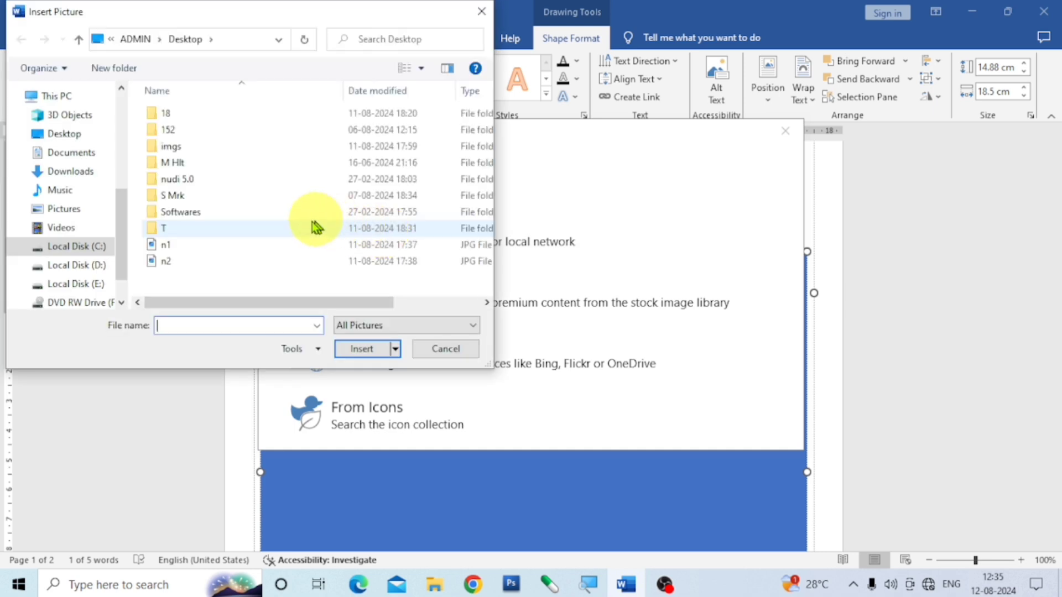
{"action": "left_click", "coordinate": [73, 140]}
{"action": "scroll", "coordinate": [357, 217], "scroll_direction": "down", "scroll_amount": 2}
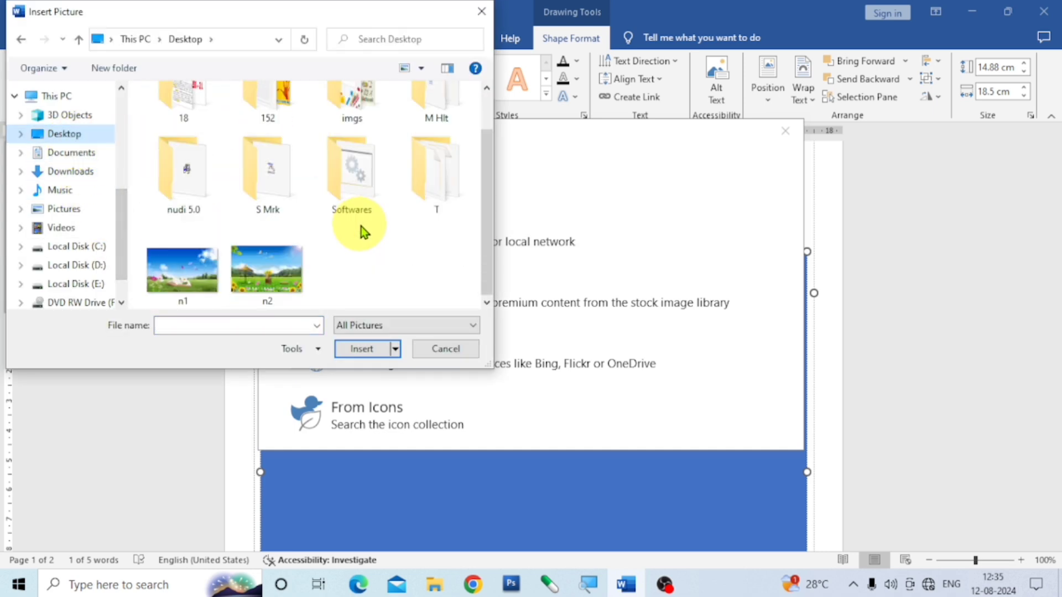
{"action": "left_click", "coordinate": [263, 279]}
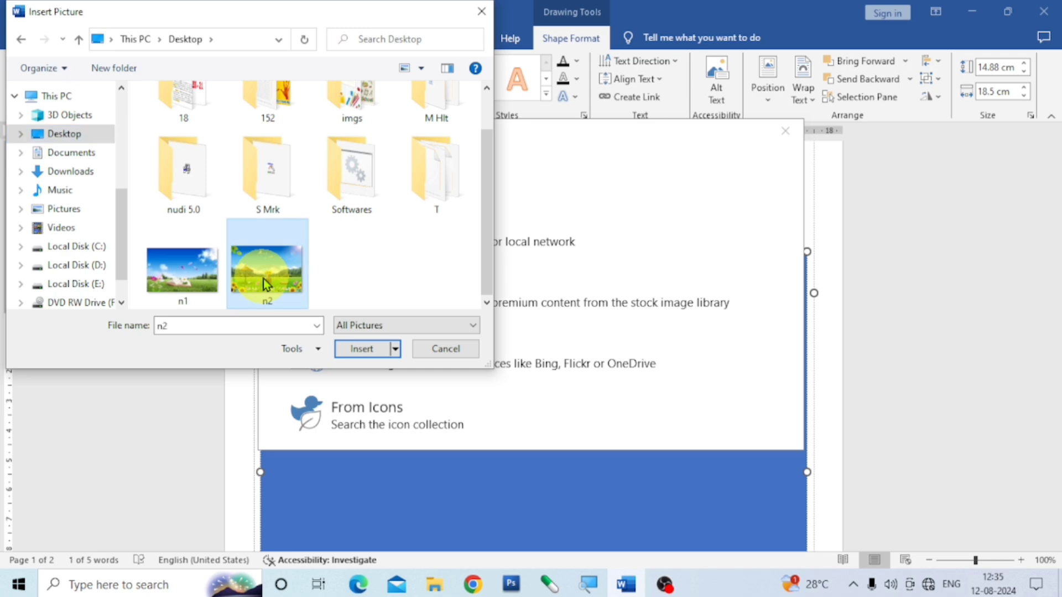
{"action": "left_click", "coordinate": [360, 353]}
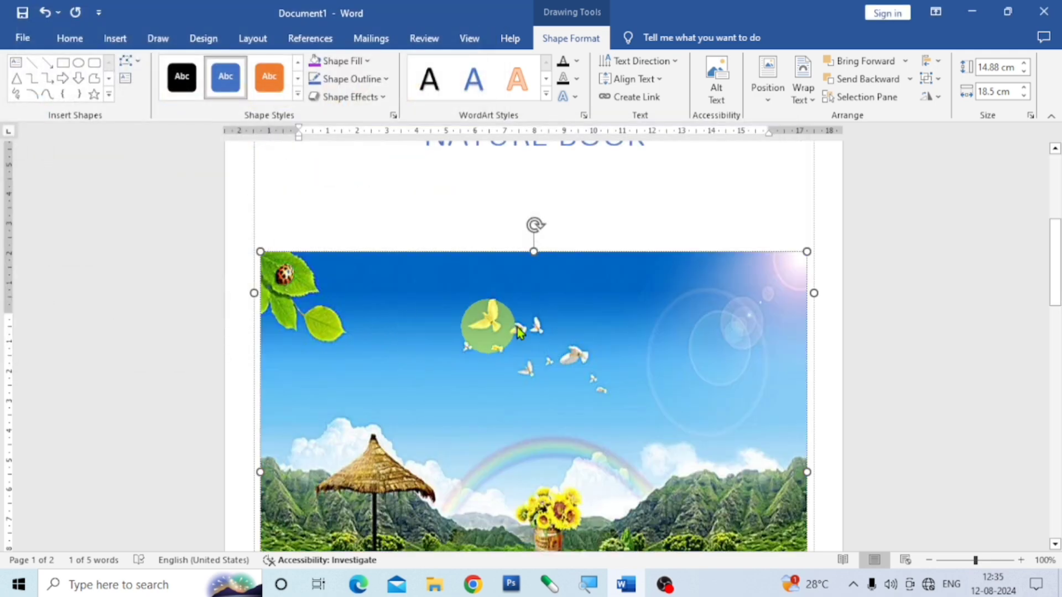
{"action": "scroll", "coordinate": [691, 323], "scroll_direction": "down", "scroll_amount": 5}
{"action": "scroll", "coordinate": [689, 324], "scroll_direction": "up", "scroll_amount": 4}
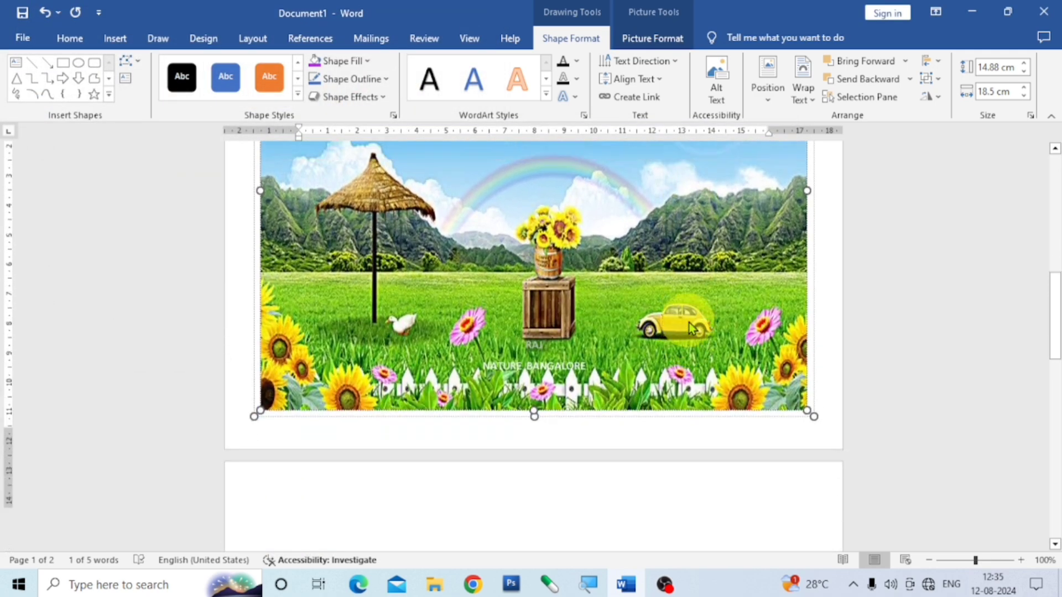
Apply a gradient fill to the white NATURE BOOK title block using the gold preset gradient from the third row of presets.
{"action": "scroll", "coordinate": [689, 323], "scroll_direction": "up", "scroll_amount": 6}
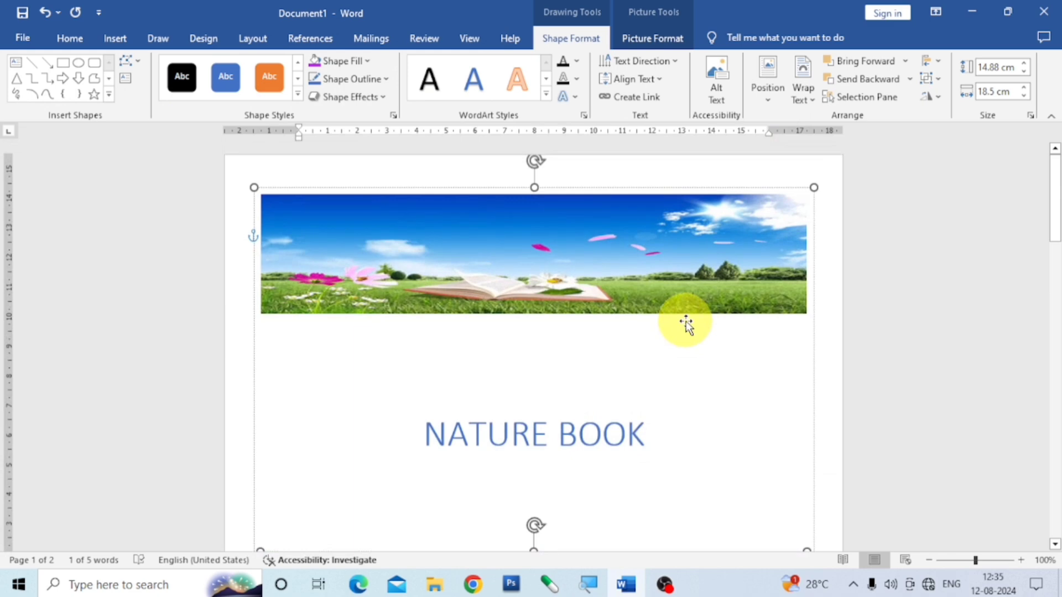
{"action": "scroll", "coordinate": [685, 325], "scroll_direction": "down", "scroll_amount": 5}
{"action": "left_click", "coordinate": [689, 286]}
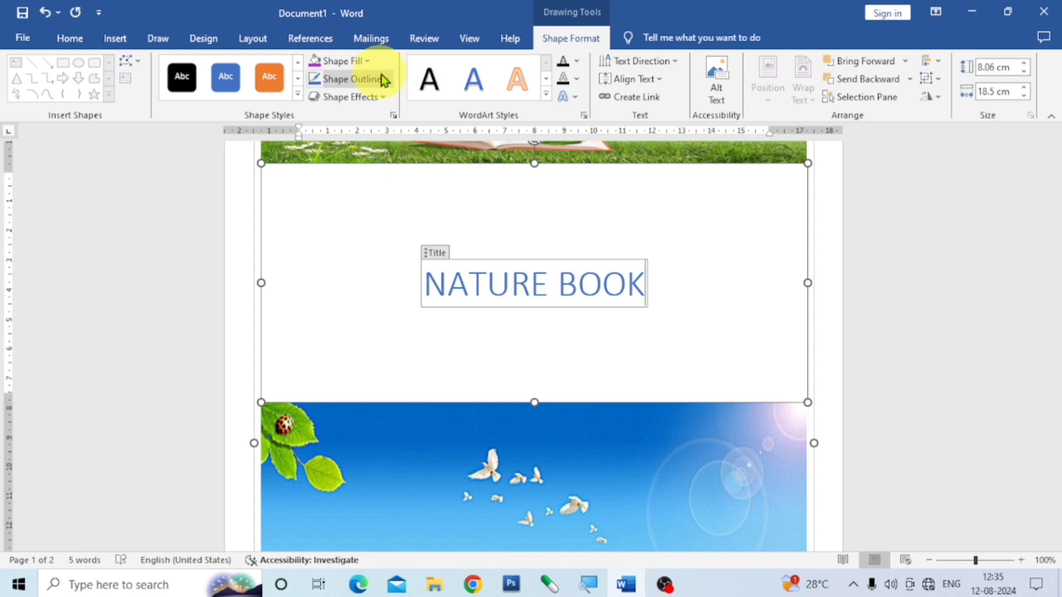
{"action": "left_click", "coordinate": [369, 62]}
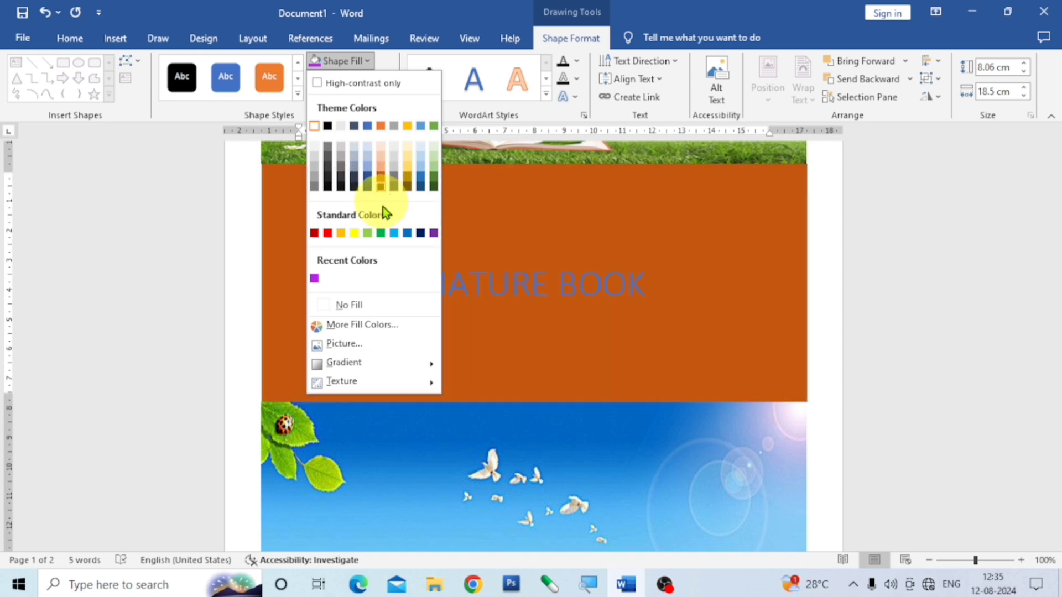
{"action": "mouse_move", "coordinate": [366, 365]}
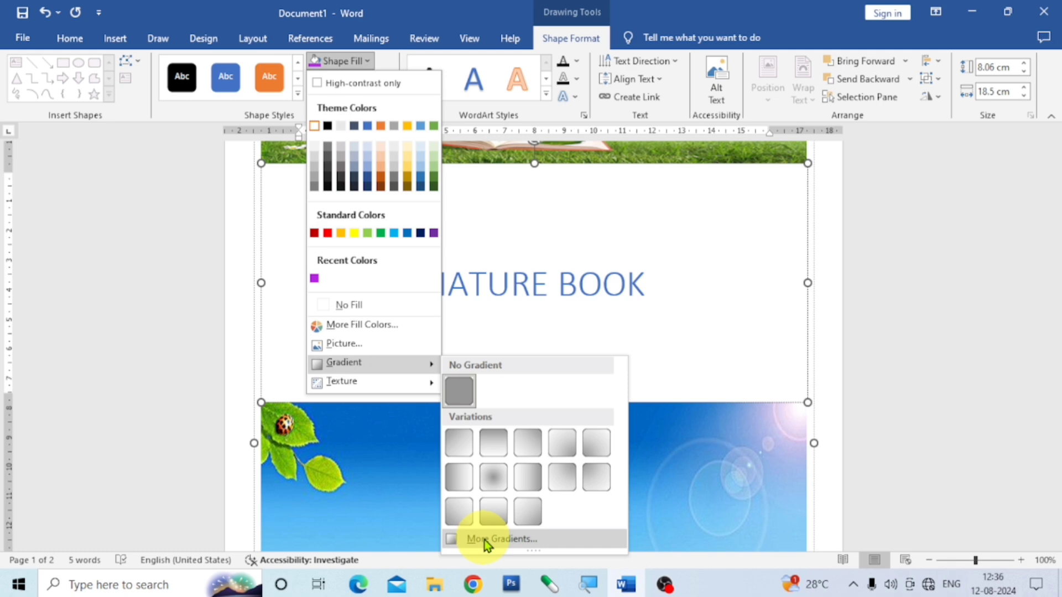
{"action": "left_click", "coordinate": [486, 541]}
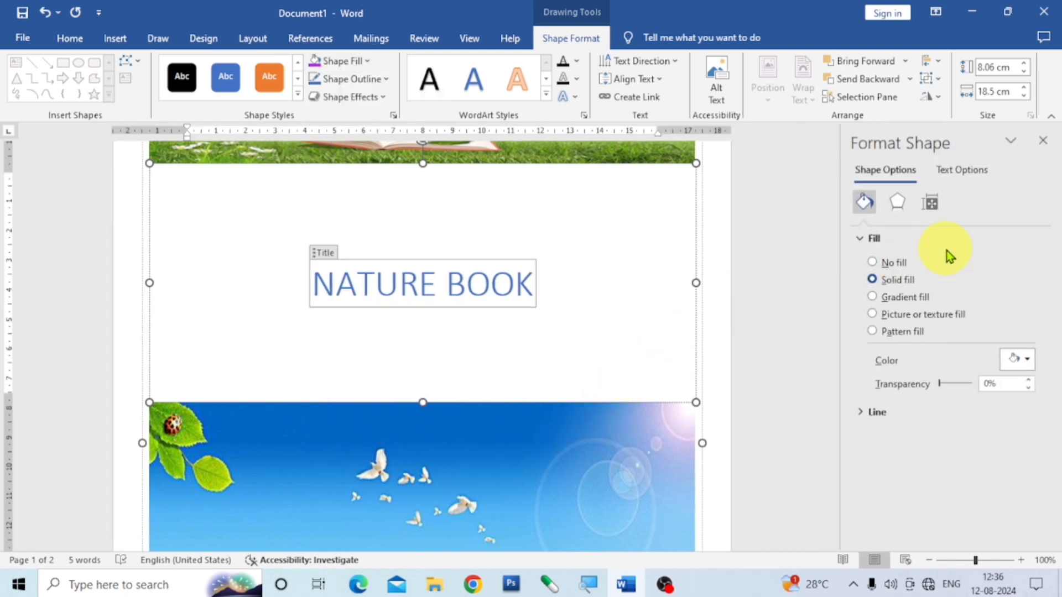
{"action": "left_click", "coordinate": [916, 300]}
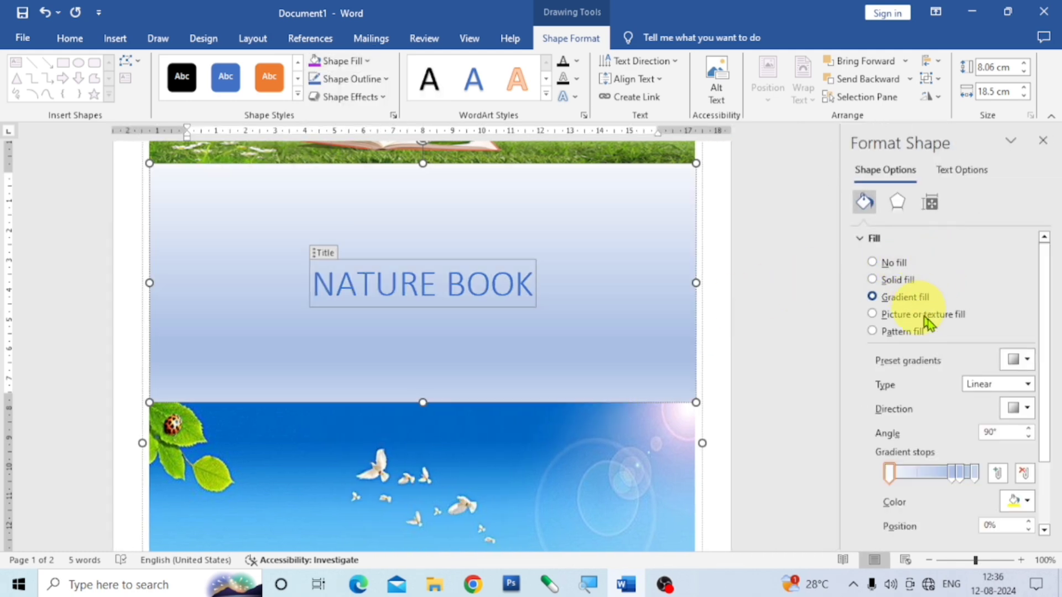
{"action": "left_click", "coordinate": [1028, 358]}
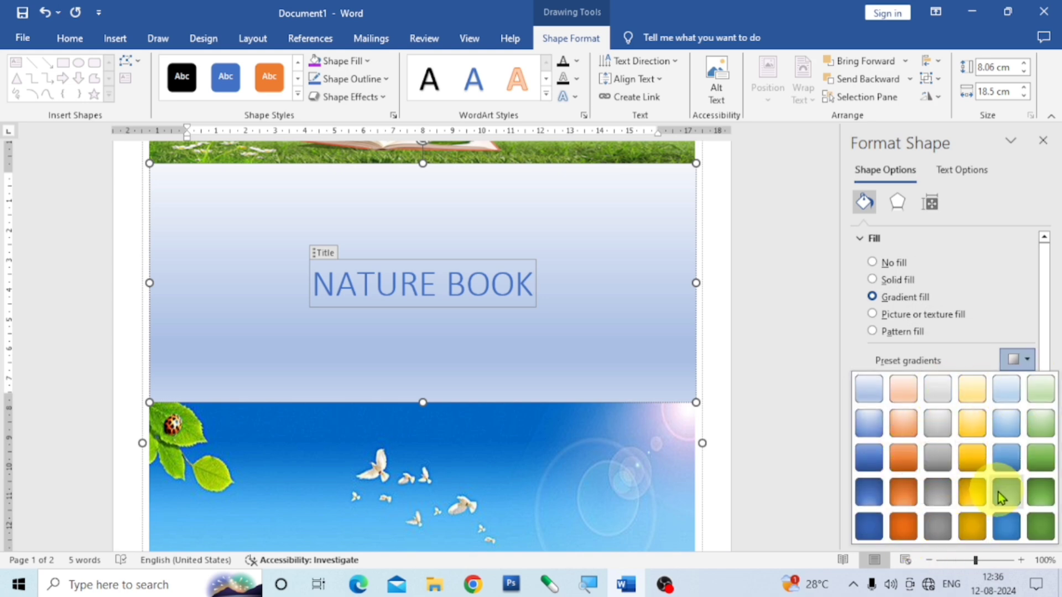
{"action": "left_click", "coordinate": [973, 464]}
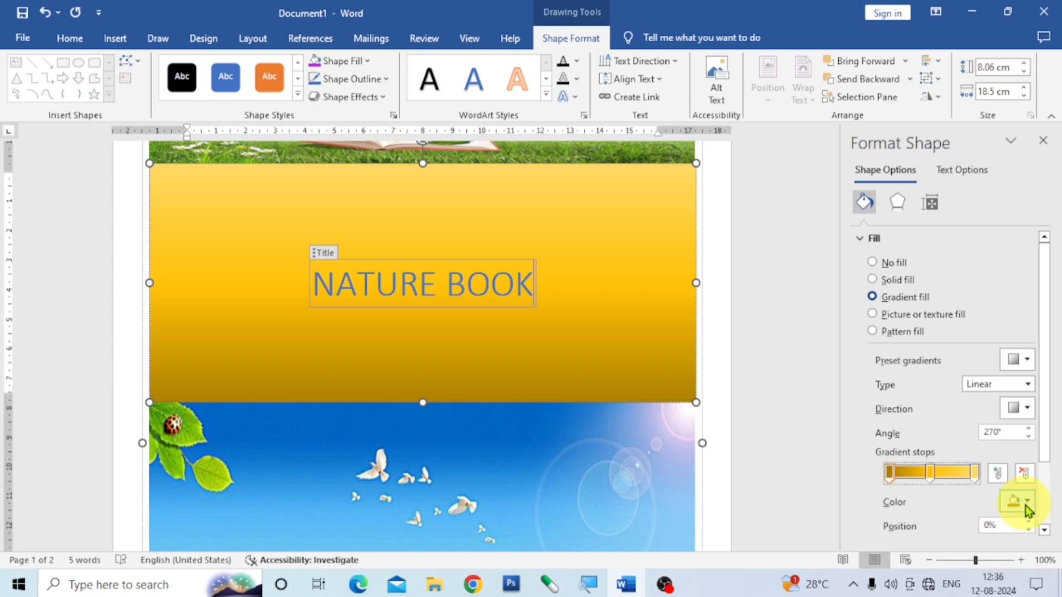
Colour the title block's first gradient stop red, and place the middle stop at 56% with the standard blue.
{"action": "left_click", "coordinate": [1028, 502]}
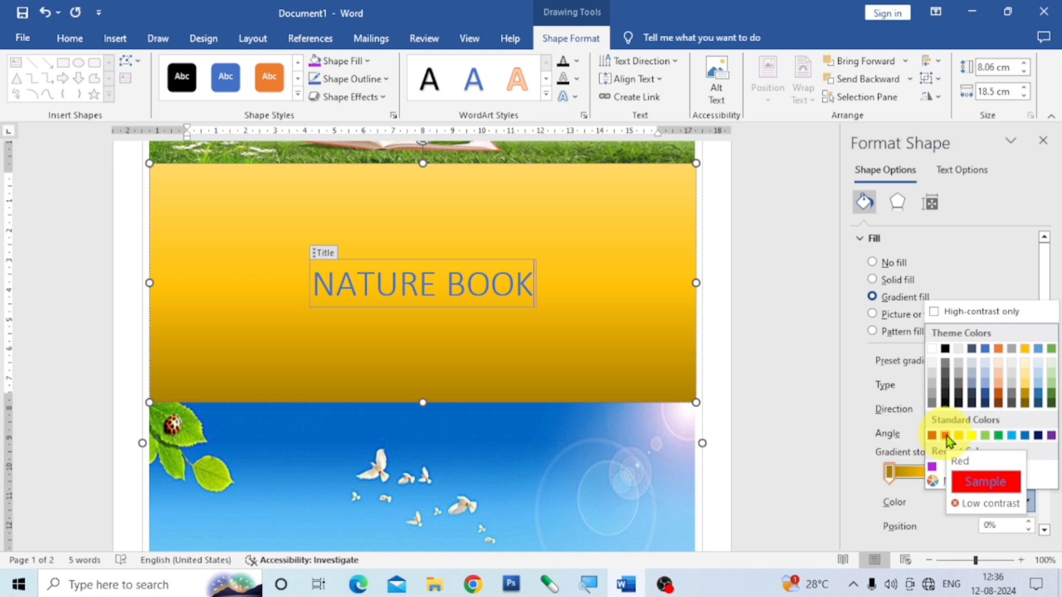
{"action": "left_click", "coordinate": [946, 436]}
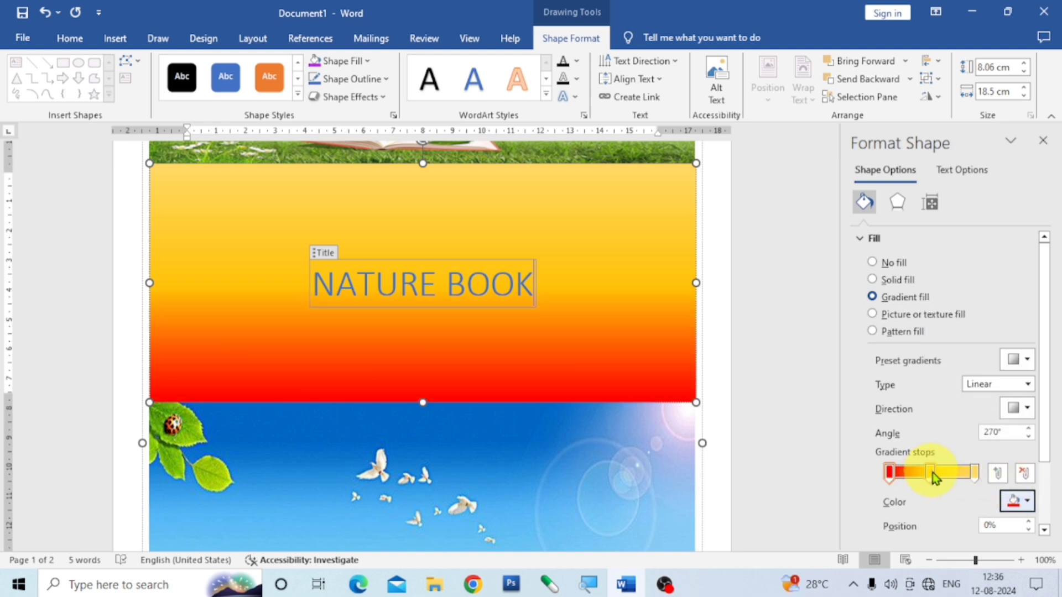
{"action": "mouse_move", "coordinate": [933, 473]}
{"action": "left_mouse_down"}
{"action": "mouse_move", "coordinate": [948, 474]}
{"action": "mouse_move", "coordinate": [938, 476]}
{"action": "left_mouse_up"}
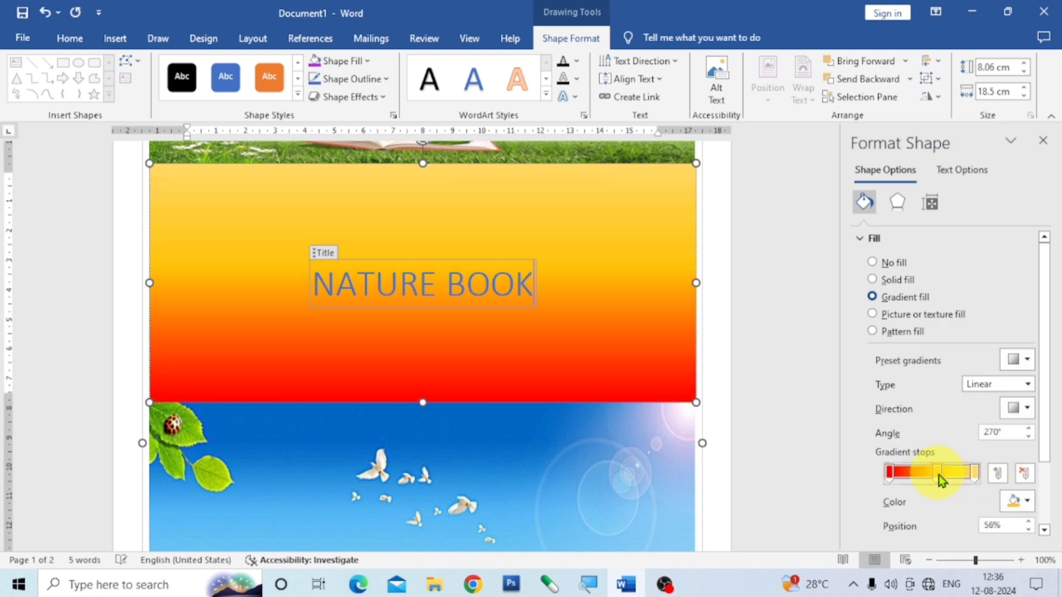
{"action": "left_click", "coordinate": [1027, 501]}
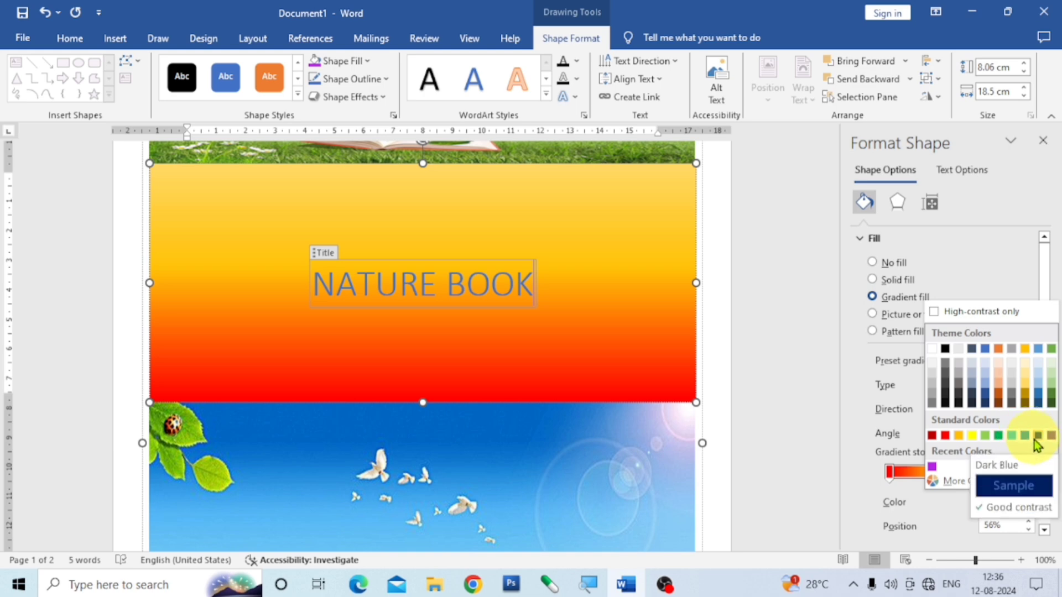
{"action": "left_click", "coordinate": [1027, 440]}
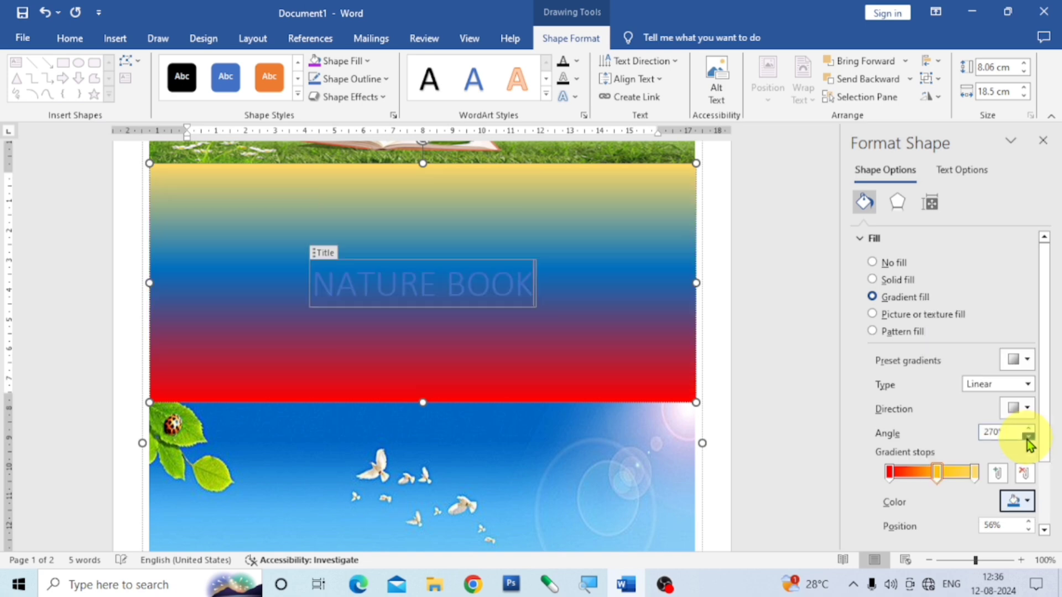
Set the colour of the title block's last gradient stop, at 100%, to yellow.
{"action": "left_click", "coordinate": [974, 472]}
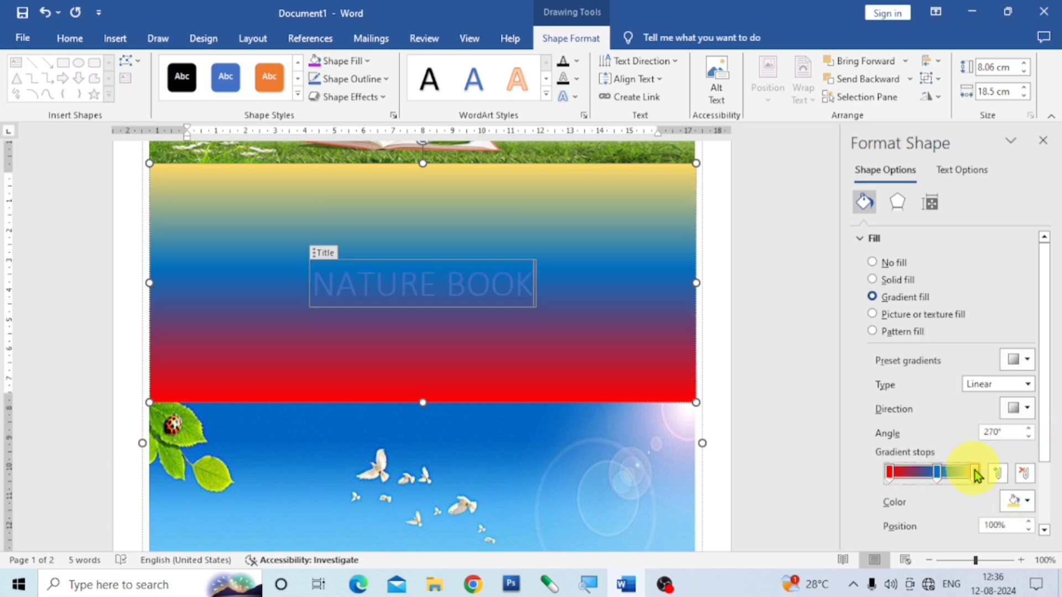
{"action": "left_click", "coordinate": [1030, 502]}
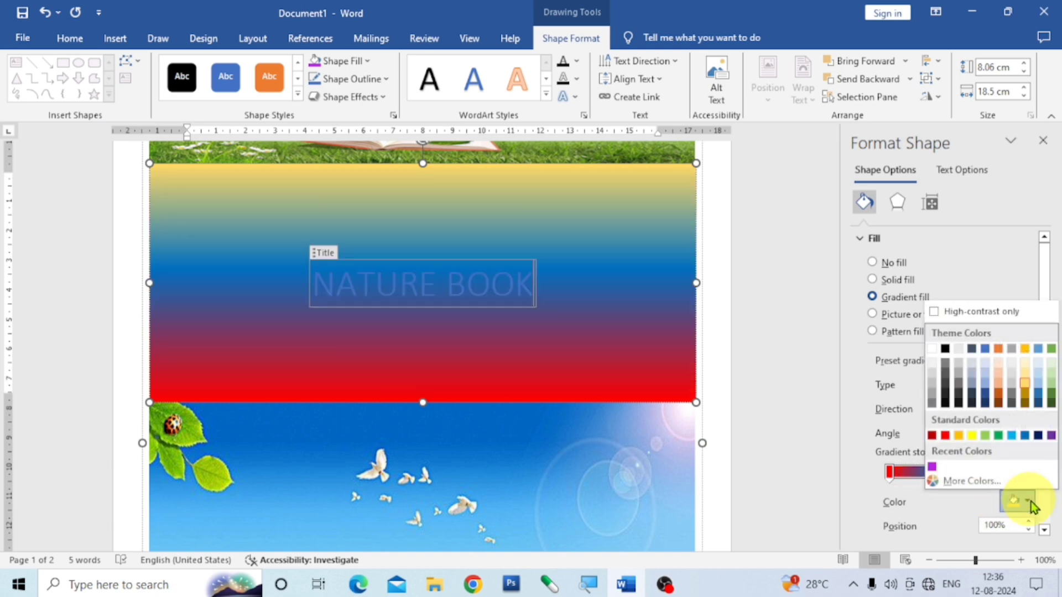
{"action": "left_click", "coordinate": [974, 437]}
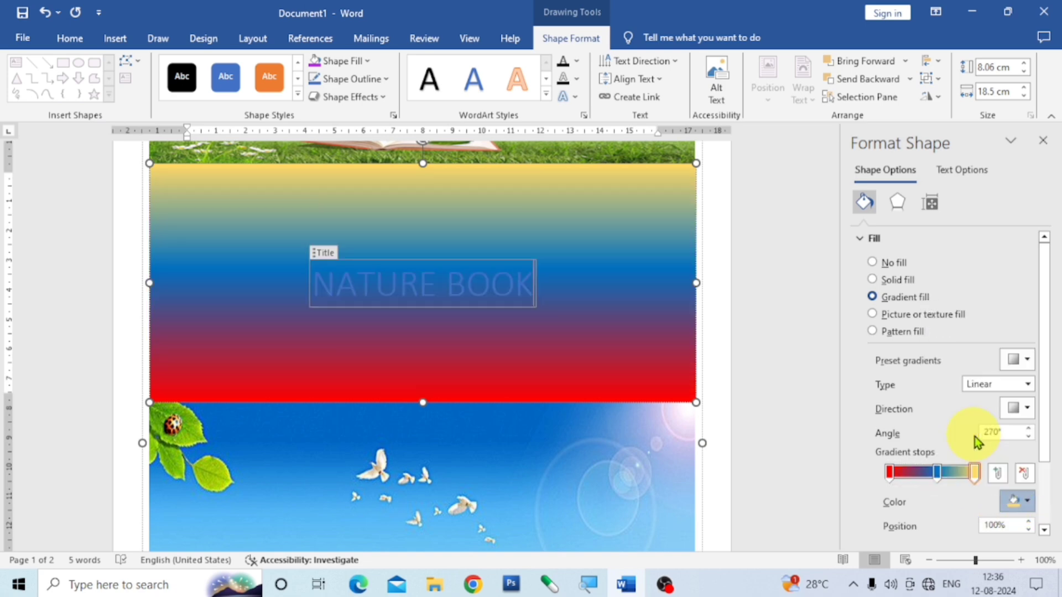
Shift the middle gradient stop to 54% and set the first stop's colour to yellow.
{"action": "left_click", "coordinate": [940, 476]}
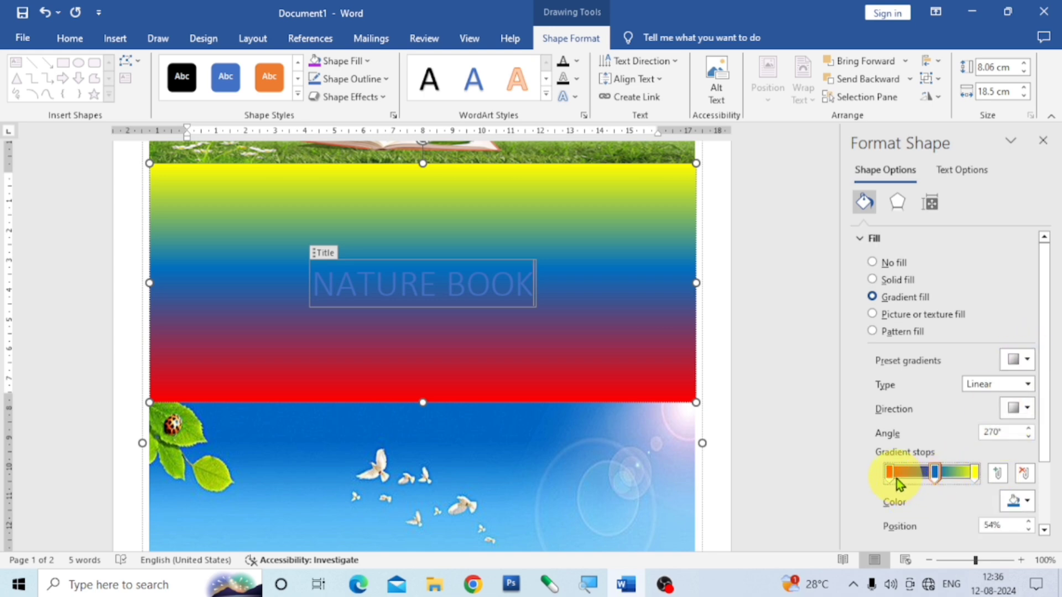
{"action": "left_click", "coordinate": [1023, 502]}
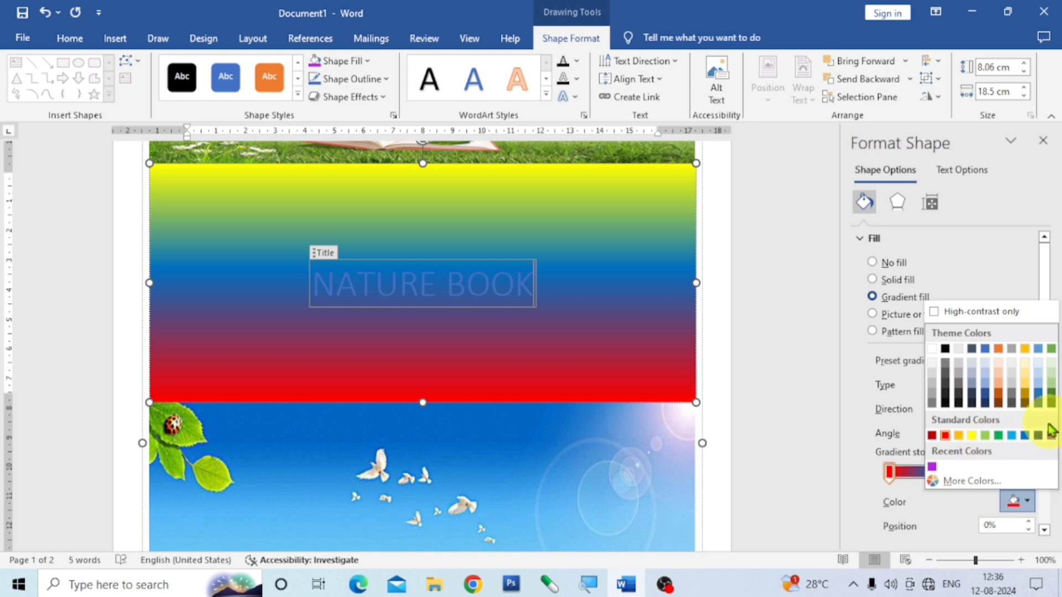
{"action": "left_click", "coordinate": [973, 437]}
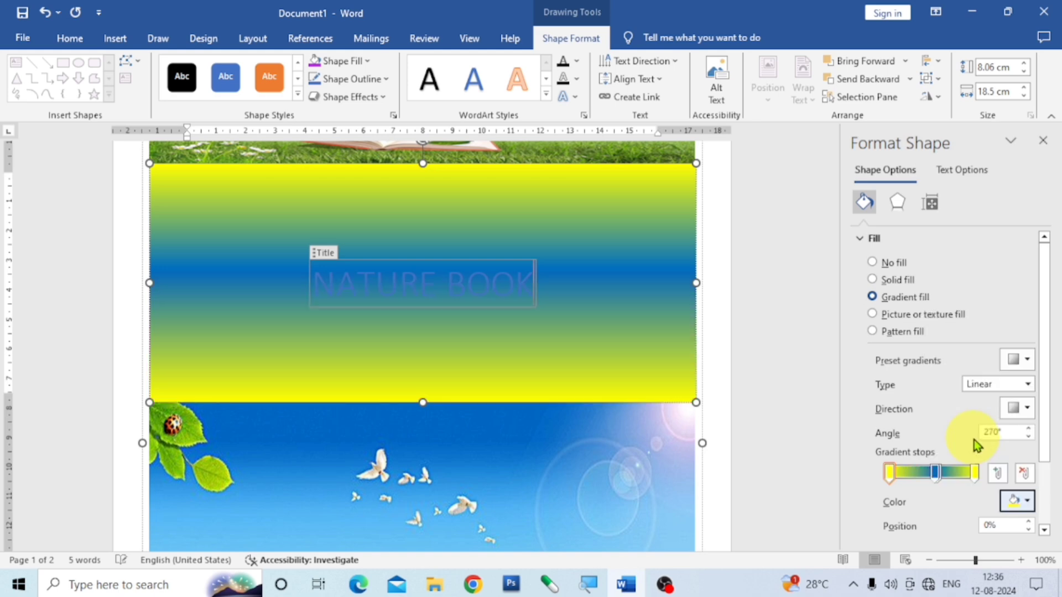
Set the title block's middle gradient stop to the custom light green #87F781.
{"action": "left_click", "coordinate": [936, 473]}
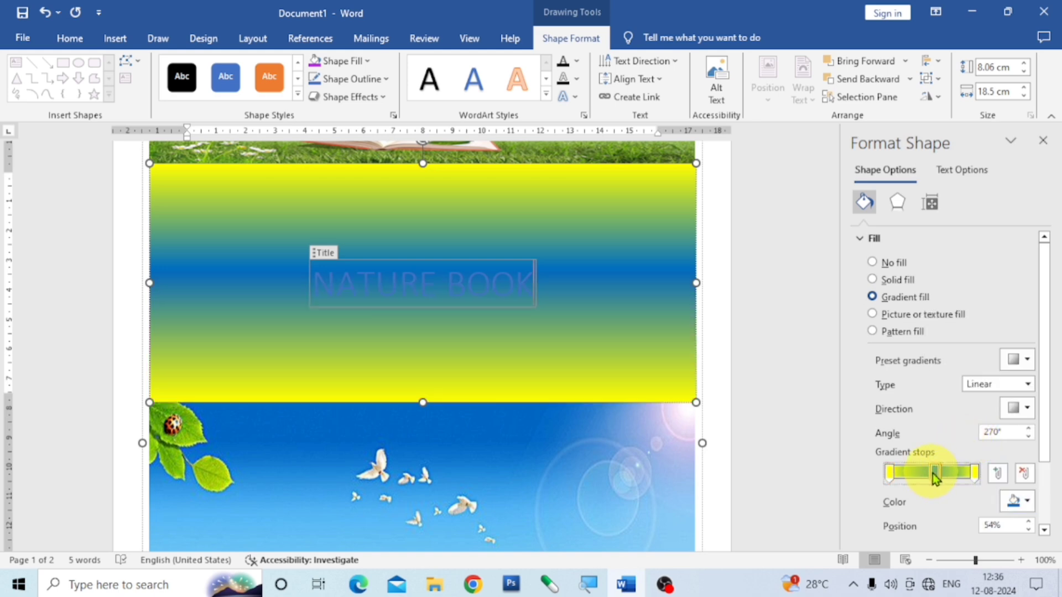
{"action": "left_click", "coordinate": [1028, 505]}
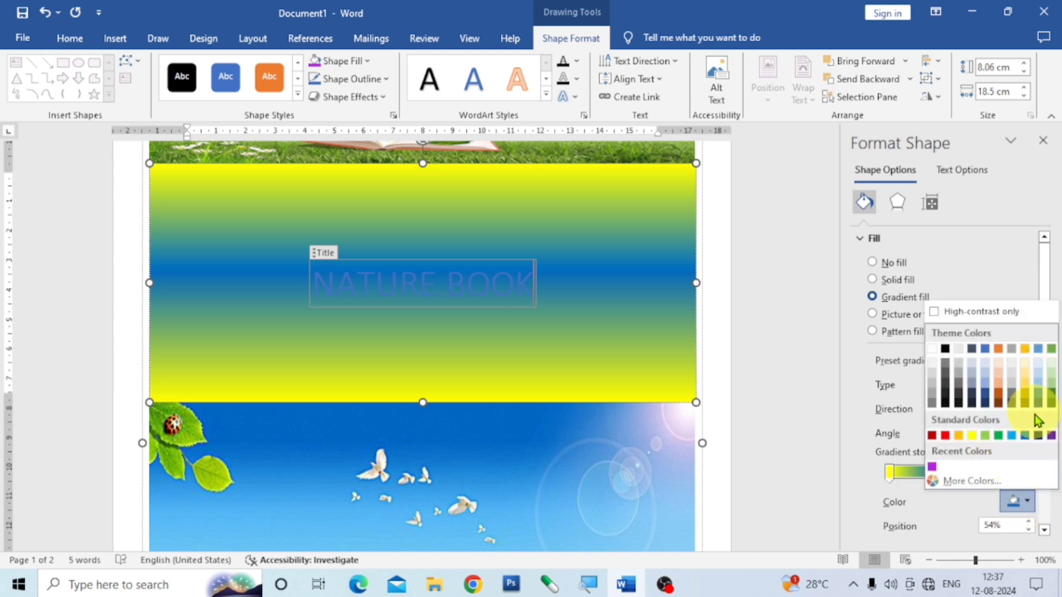
{"action": "left_click", "coordinate": [973, 482]}
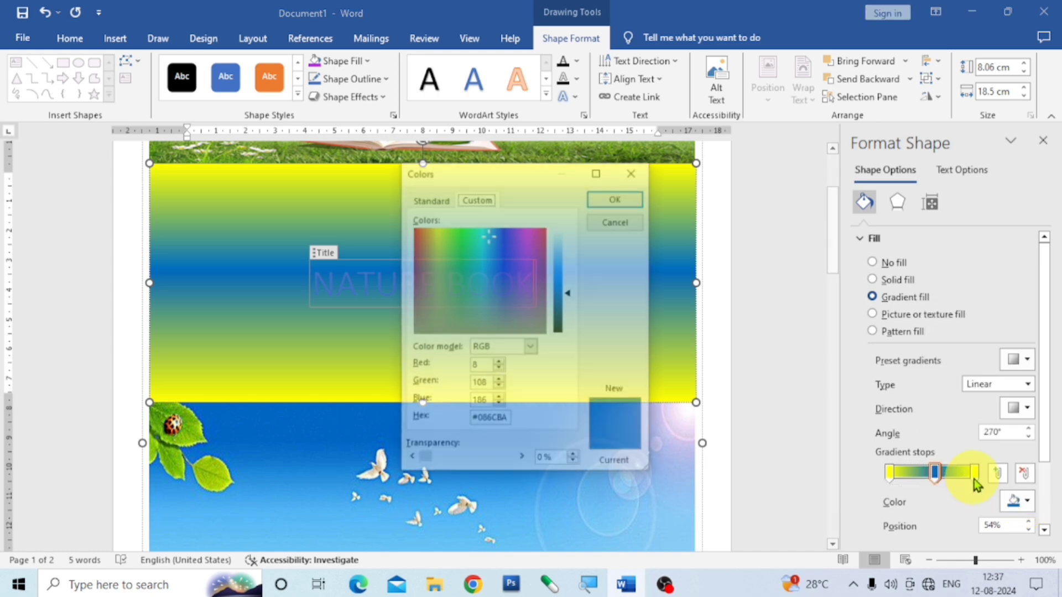
{"action": "left_click", "coordinate": [466, 254]}
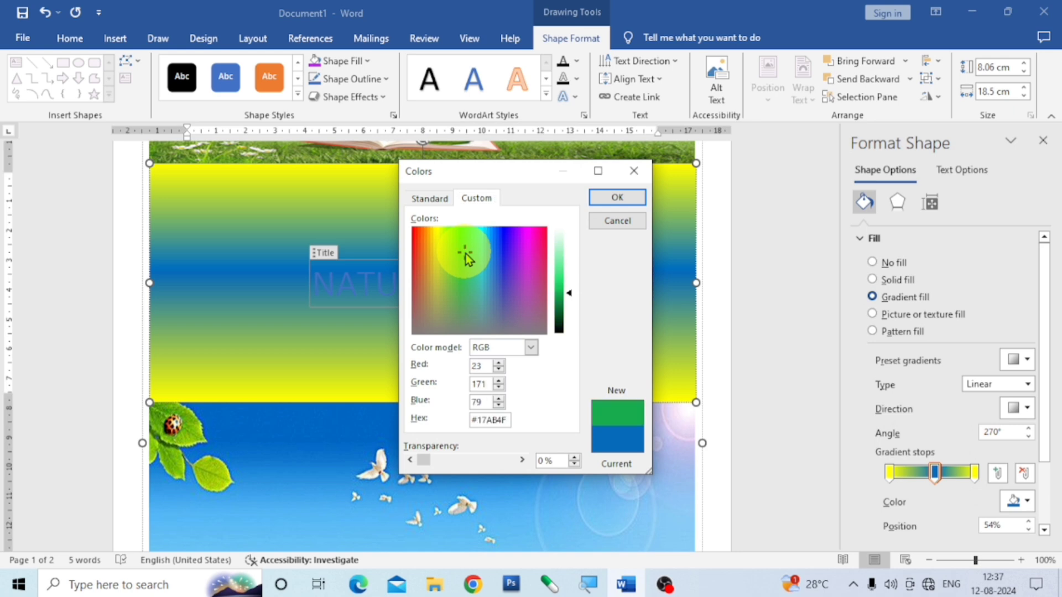
{"action": "left_click", "coordinate": [563, 258]}
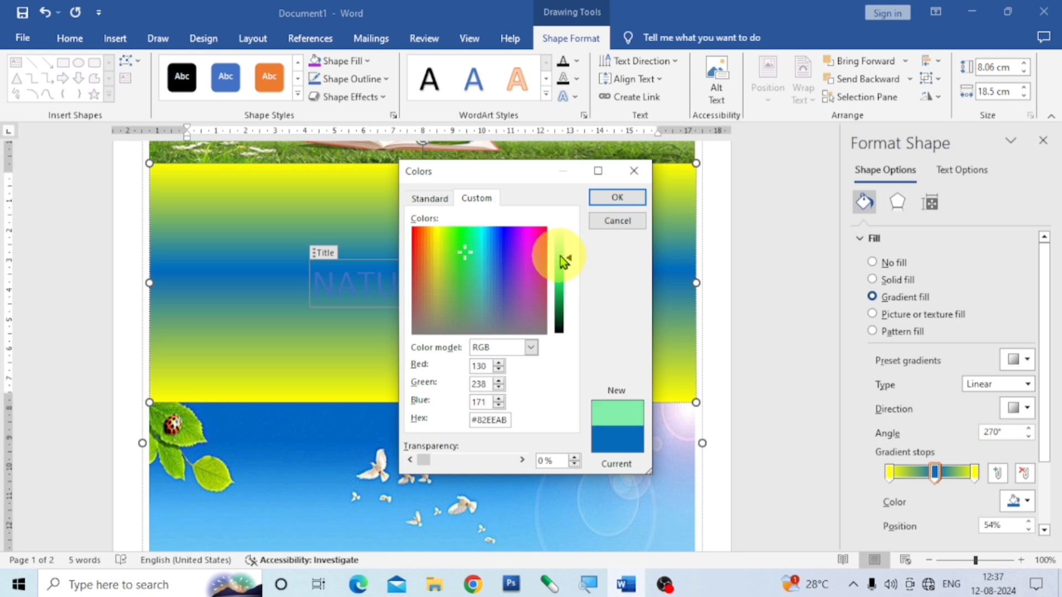
{"action": "left_click", "coordinate": [456, 240]}
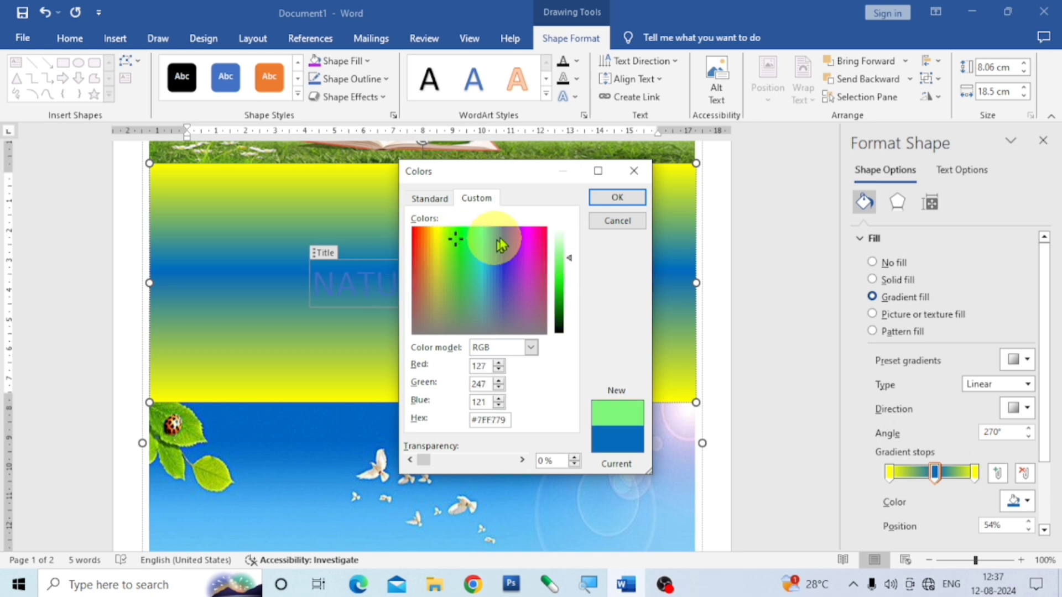
{"action": "left_click", "coordinate": [563, 257]}
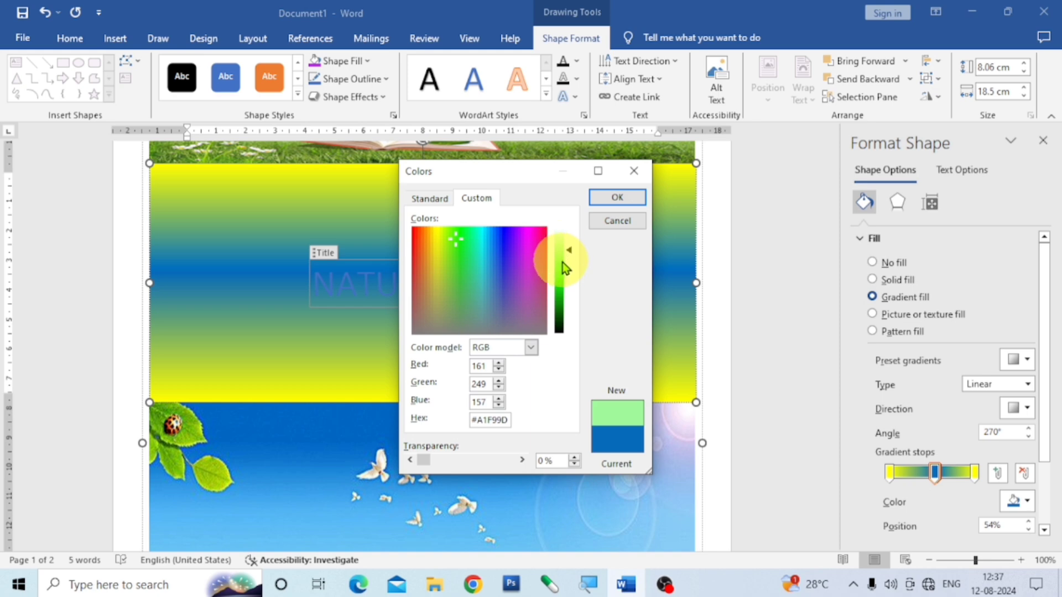
{"action": "left_click", "coordinate": [556, 258]}
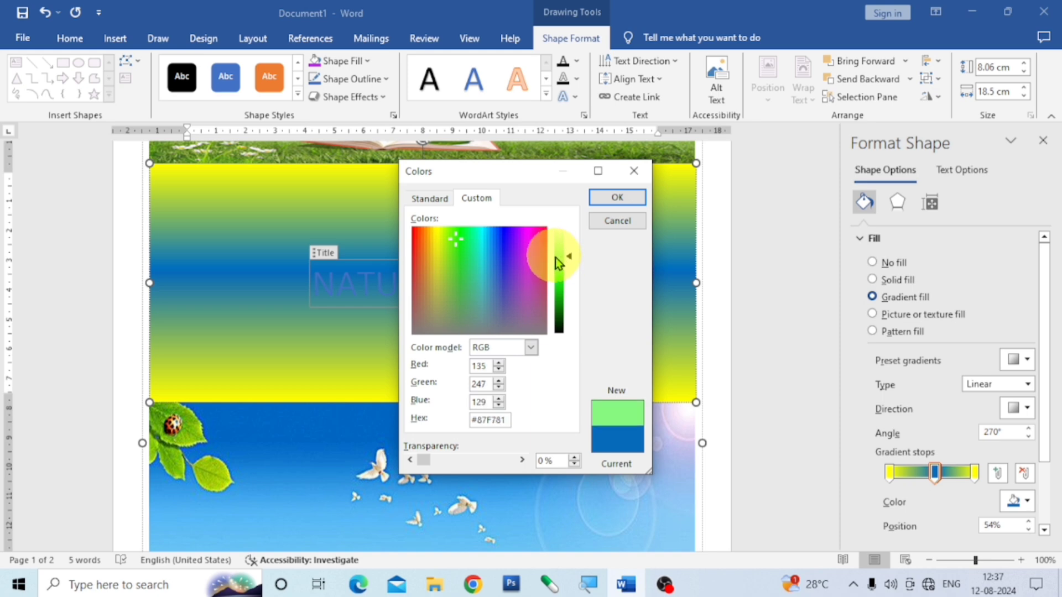
{"action": "left_click", "coordinate": [627, 198]}
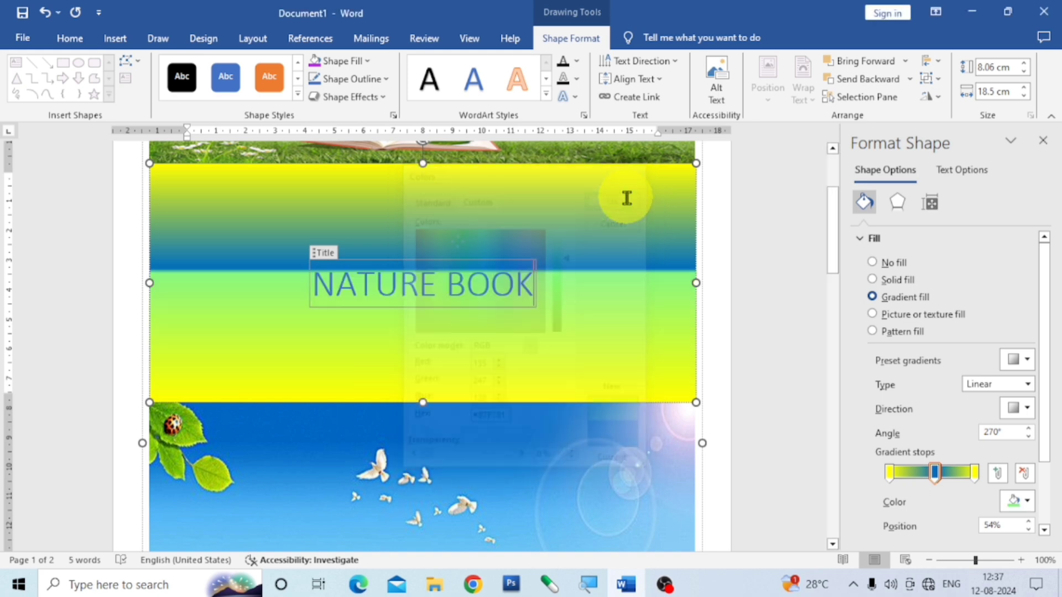
Recolour the title block's last gradient stop with a light turquoise from the standard colour palette.
{"action": "left_click", "coordinate": [975, 474]}
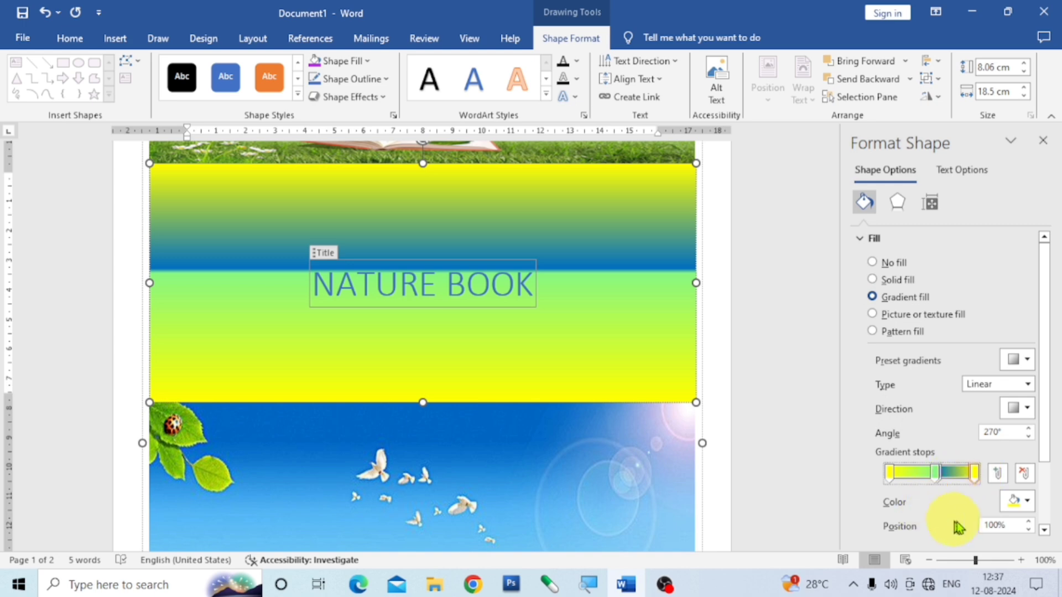
{"action": "left_click", "coordinate": [1026, 502]}
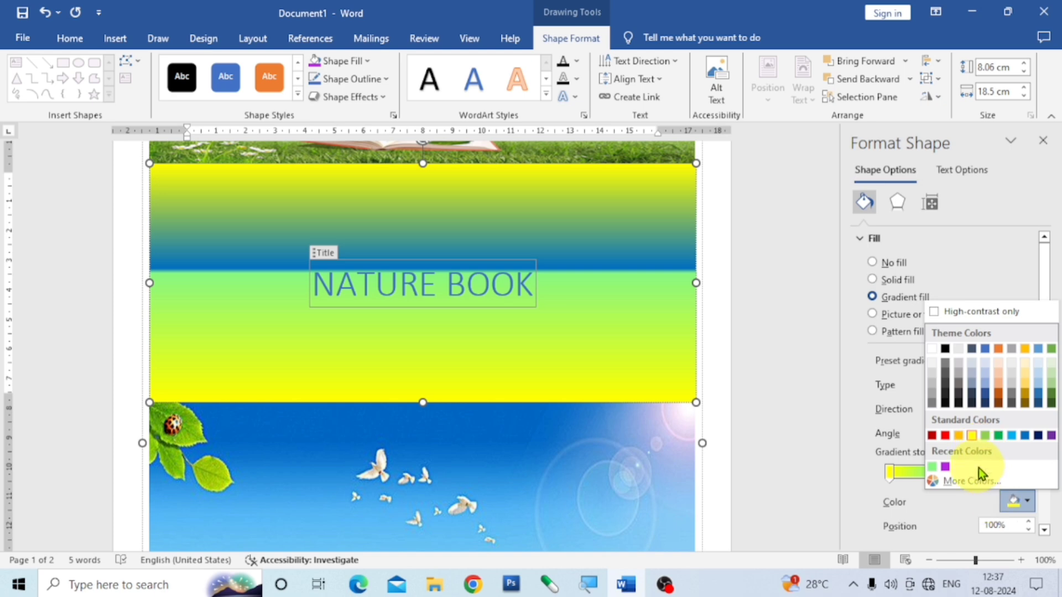
{"action": "left_click", "coordinate": [964, 482]}
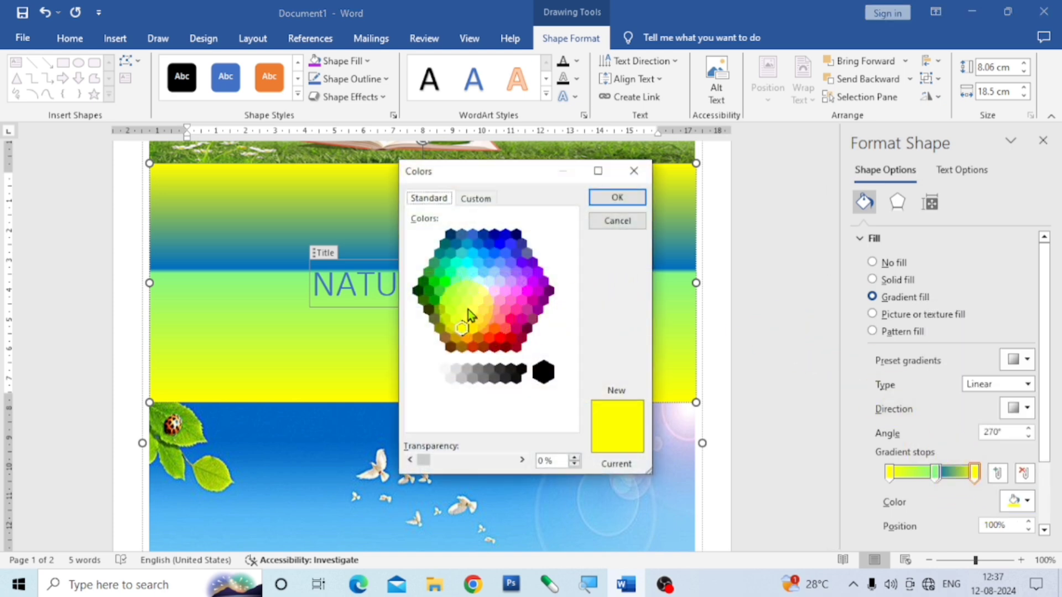
{"action": "left_click", "coordinate": [495, 329]}
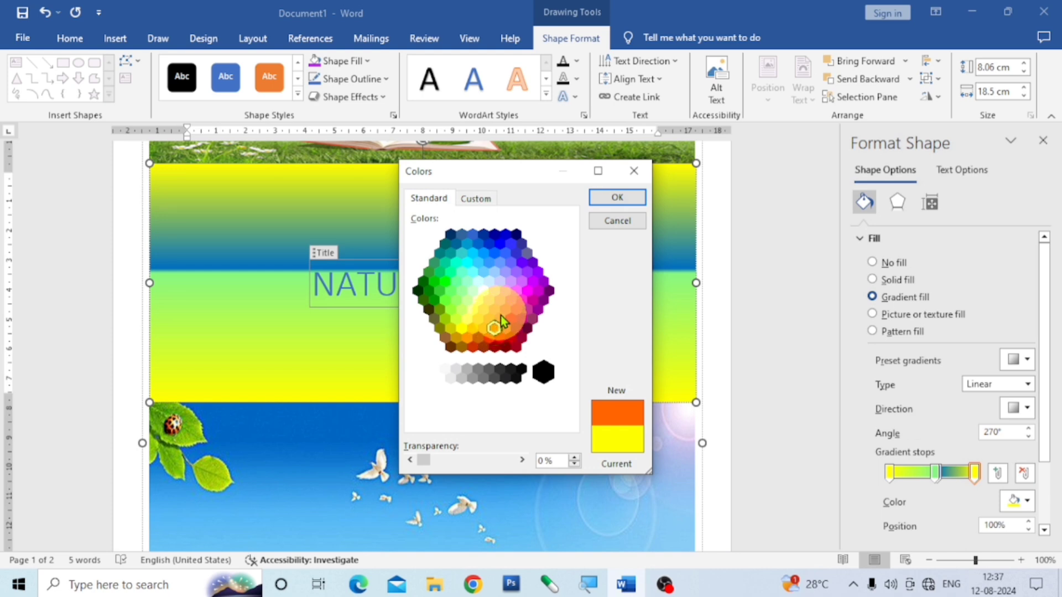
{"action": "left_click", "coordinate": [501, 317]}
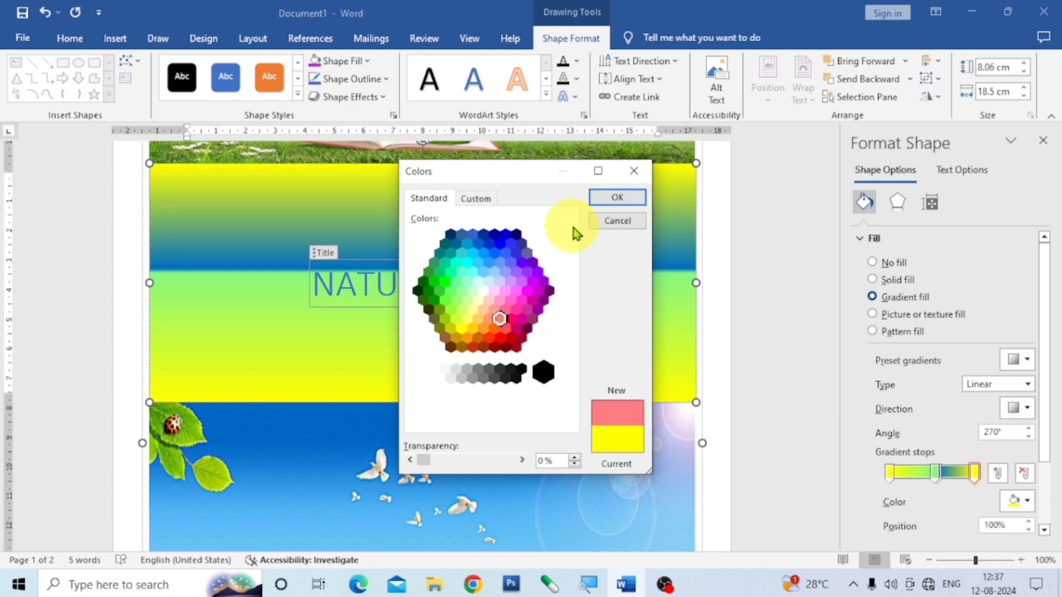
{"action": "left_click", "coordinate": [473, 272]}
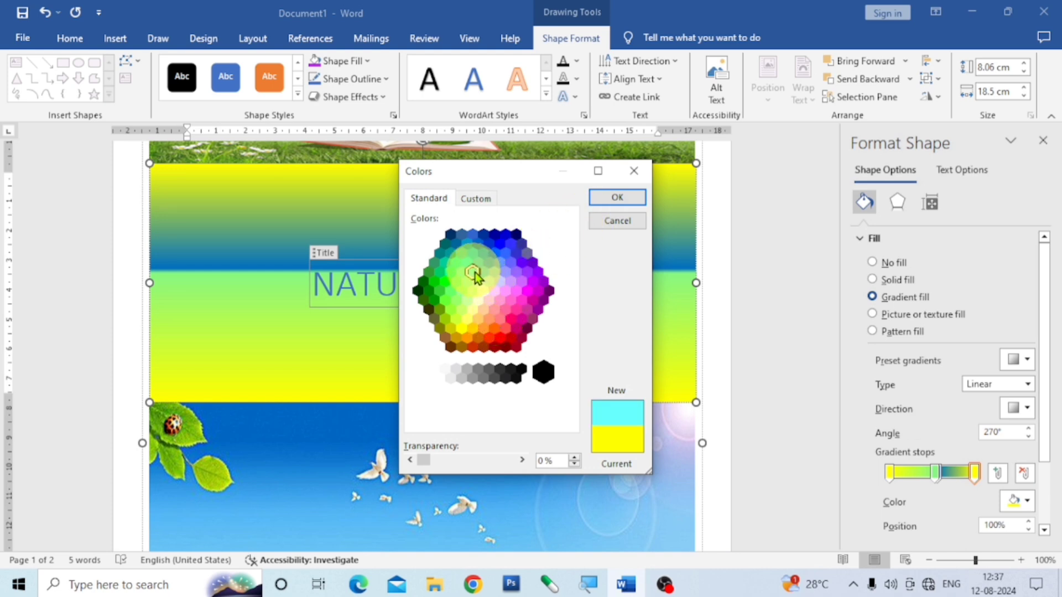
{"action": "left_click", "coordinate": [613, 202]}
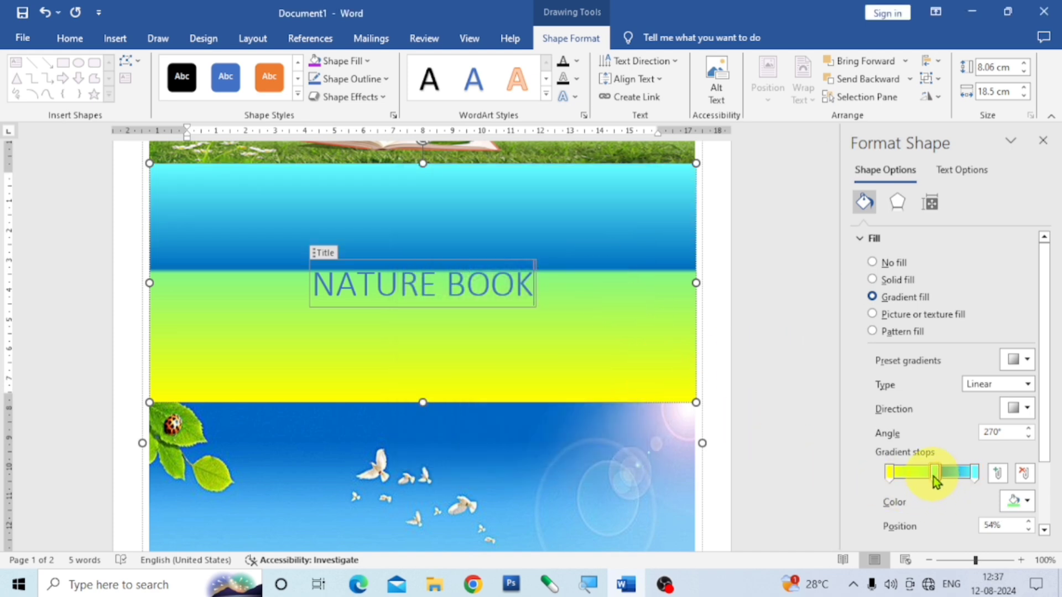
Spread out the title block's gradient stops, with yellow at 8% and light green at 38%, and close the shape formatting options.
{"action": "mouse_move", "coordinate": [933, 476]}
{"action": "left_mouse_down"}
{"action": "mouse_move", "coordinate": [907, 482]}
{"action": "mouse_move", "coordinate": [944, 475]}
{"action": "mouse_move", "coordinate": [953, 484]}
{"action": "mouse_move", "coordinate": [905, 479]}
{"action": "mouse_move", "coordinate": [921, 479]}
{"action": "left_mouse_up"}
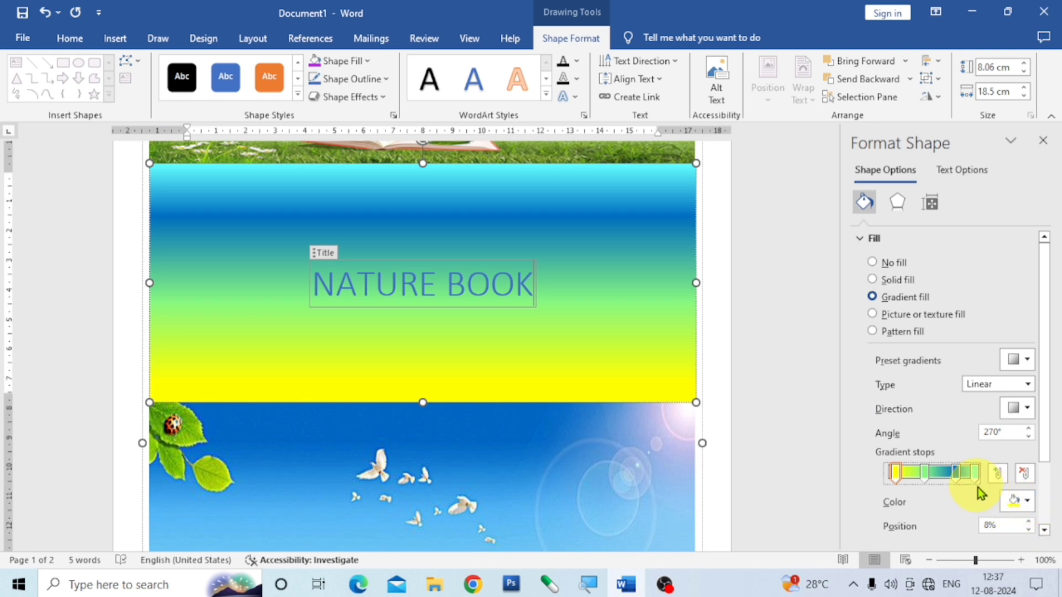
{"action": "left_click", "coordinate": [958, 479]}
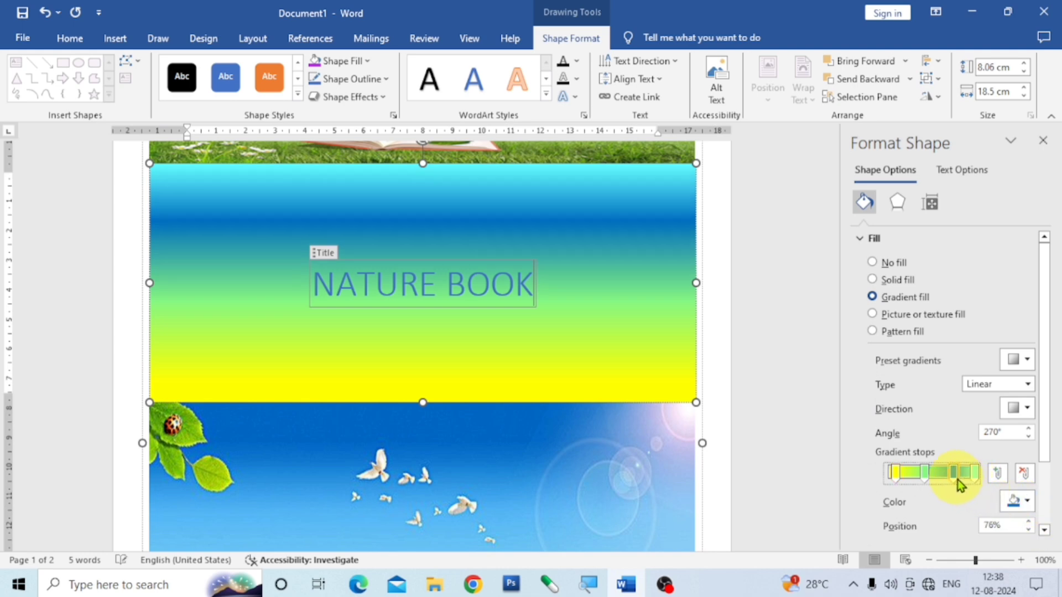
{"action": "left_click_drag", "start_coordinate": [957, 480], "coordinate": [919, 479]}
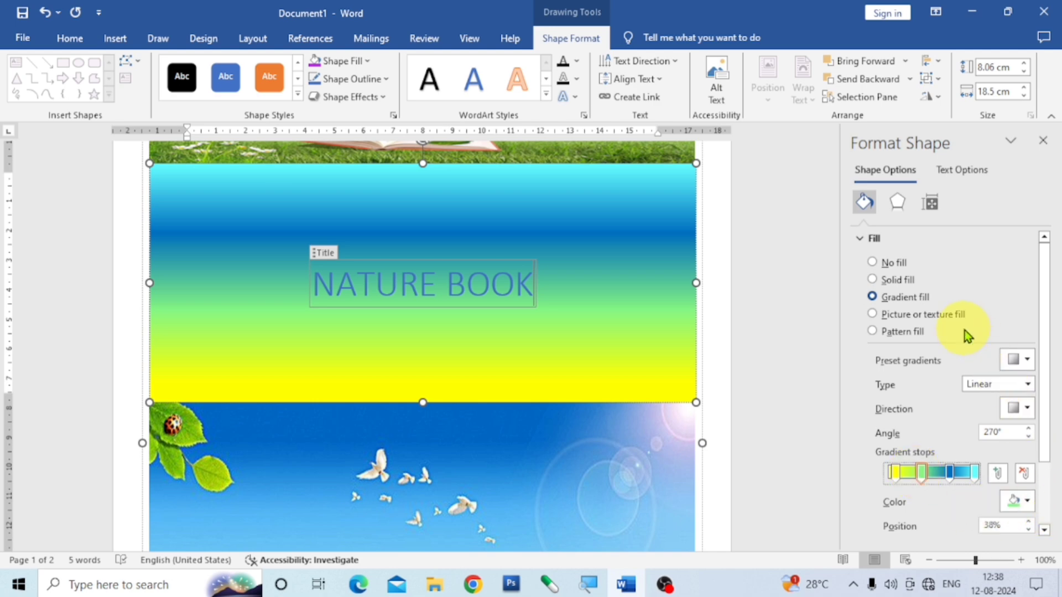
{"action": "left_click", "coordinate": [1043, 149]}
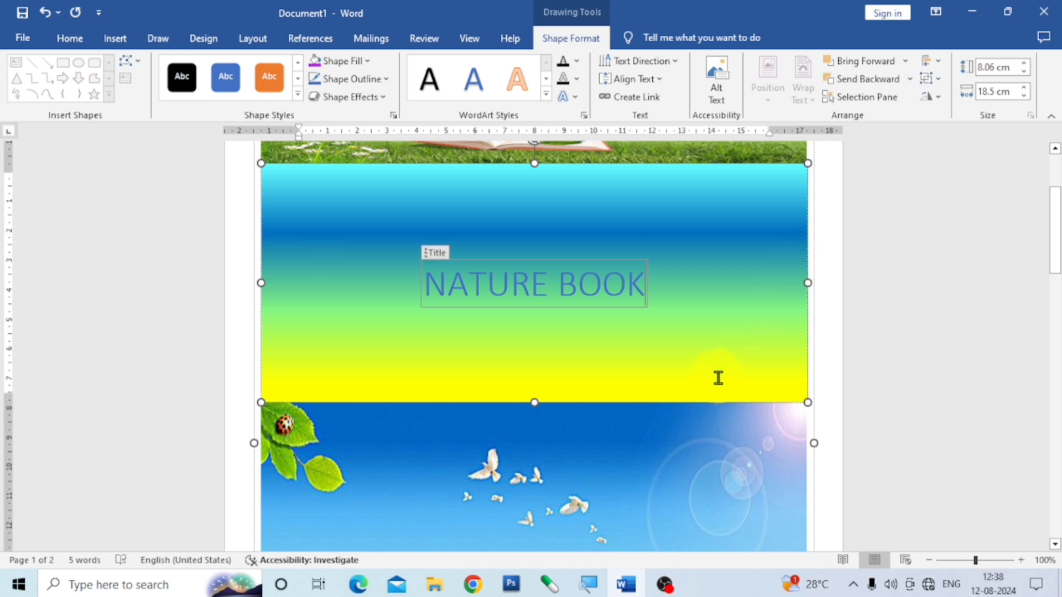
Apply the white WordArt style with an orange outline and hard shadow to the NATURE BOOK title.
{"action": "scroll", "coordinate": [714, 372], "scroll_direction": "up", "scroll_amount": 3}
{"action": "scroll", "coordinate": [709, 367], "scroll_direction": "down", "scroll_amount": 3}
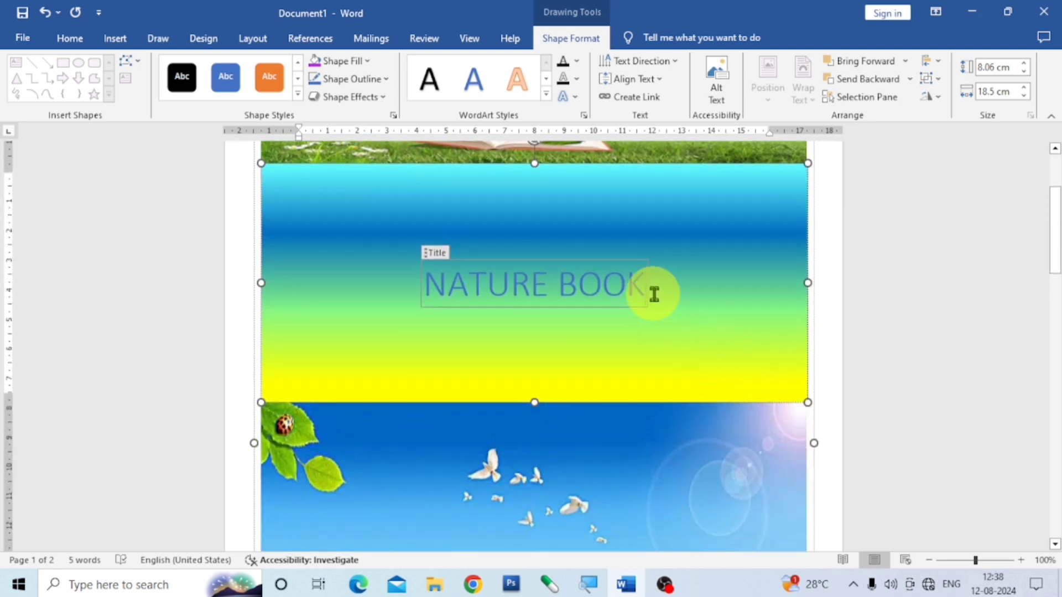
{"action": "left_click_drag", "start_coordinate": [645, 283], "coordinate": [448, 273]}
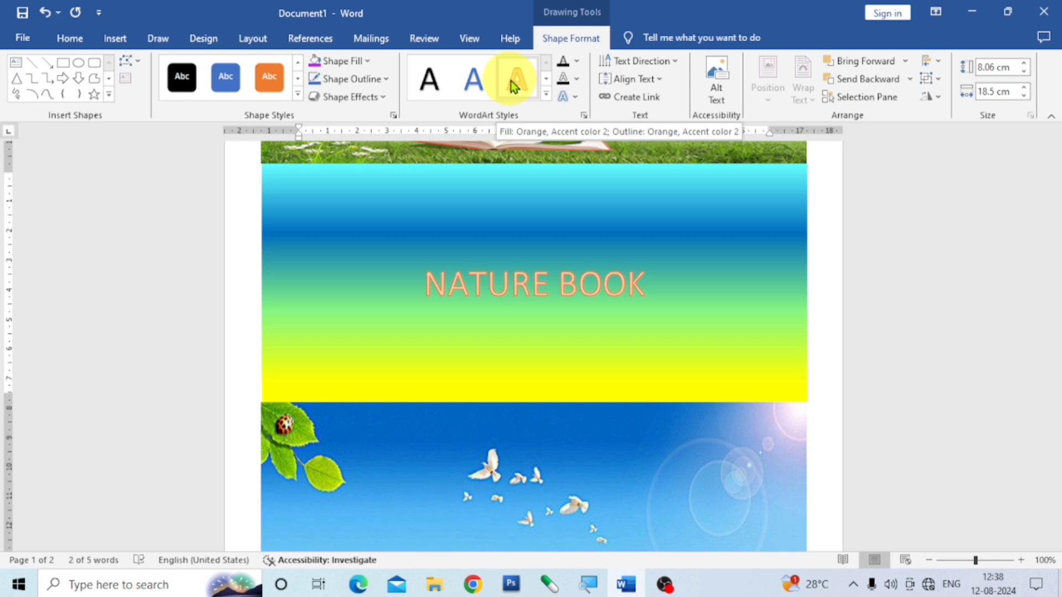
{"action": "left_click", "coordinate": [545, 94]}
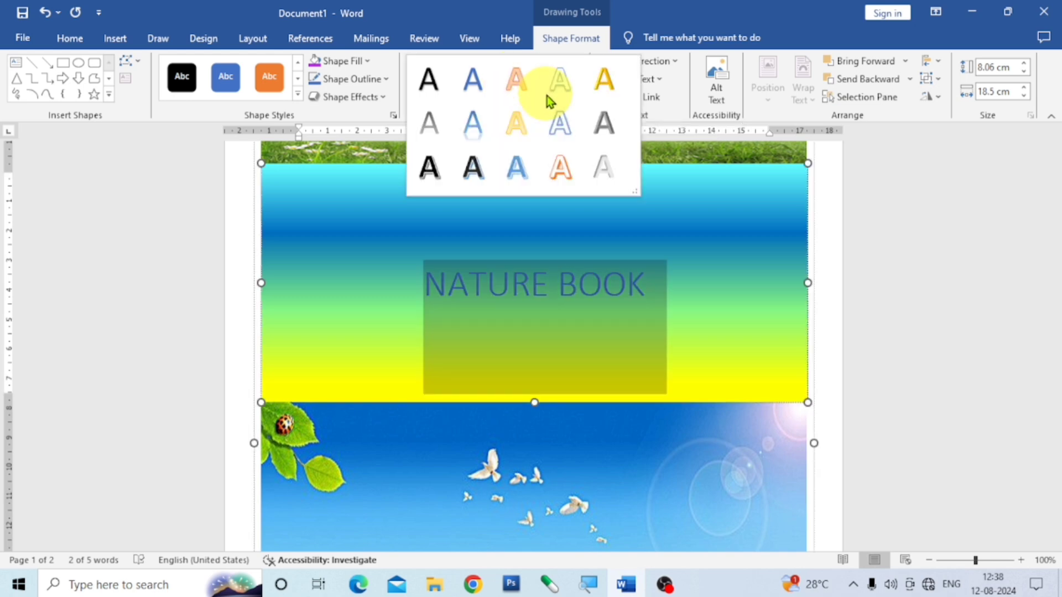
{"action": "left_click", "coordinate": [568, 172]}
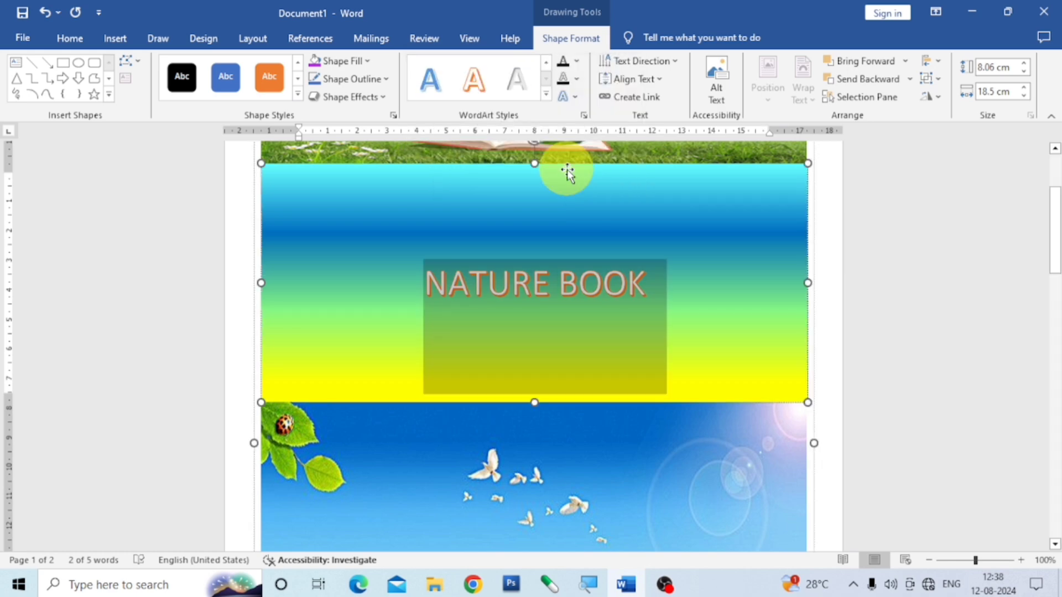
{"action": "left_click", "coordinate": [713, 249]}
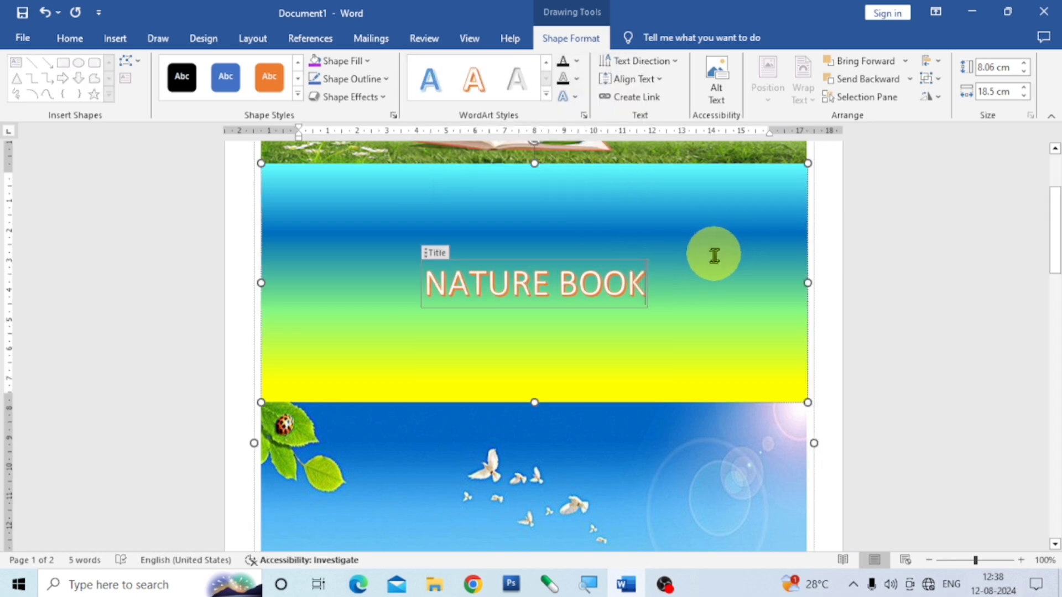
Enlarge the company and address line near the bottom of the cover to 36 pt.
{"action": "scroll", "coordinate": [709, 262], "scroll_direction": "down", "scroll_amount": 3}
{"action": "scroll", "coordinate": [711, 263], "scroll_direction": "up", "scroll_amount": 2}
{"action": "scroll", "coordinate": [711, 263], "scroll_direction": "down", "scroll_amount": 10}
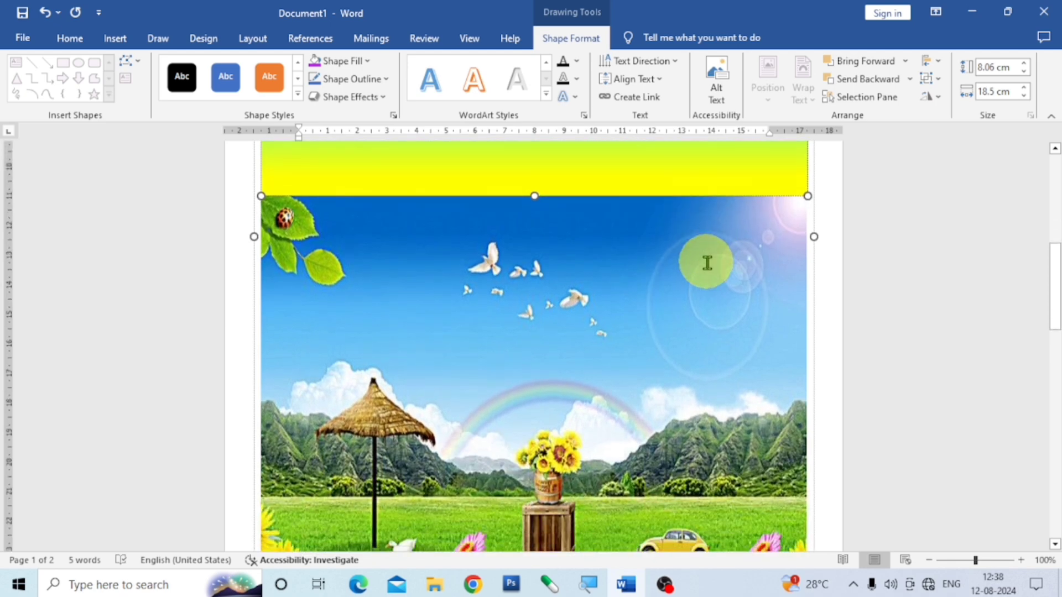
{"action": "scroll", "coordinate": [702, 271], "scroll_direction": "up", "scroll_amount": 1}
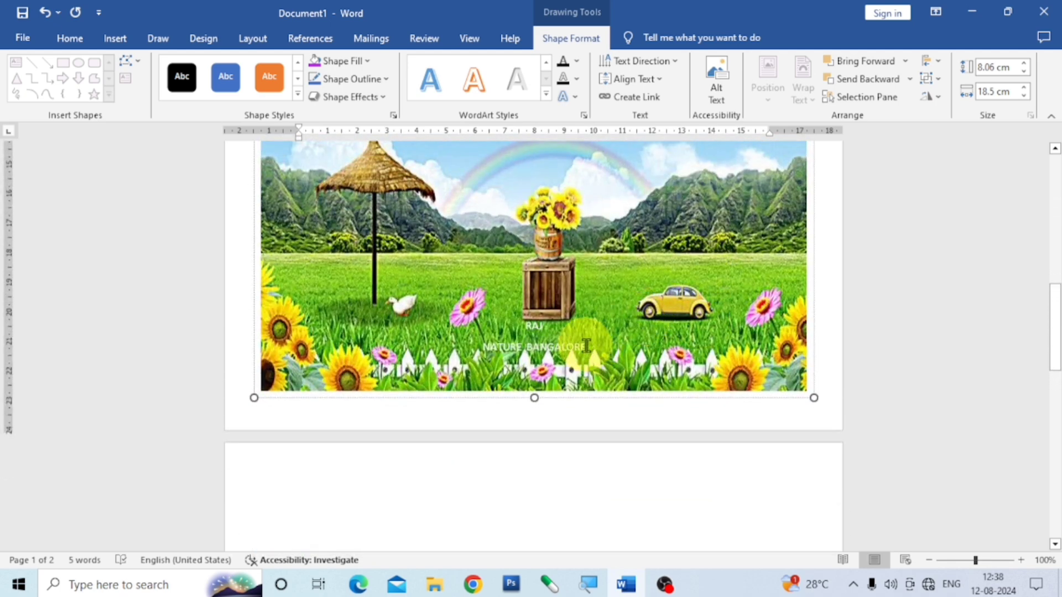
{"action": "left_click_drag", "start_coordinate": [588, 348], "coordinate": [491, 340]}
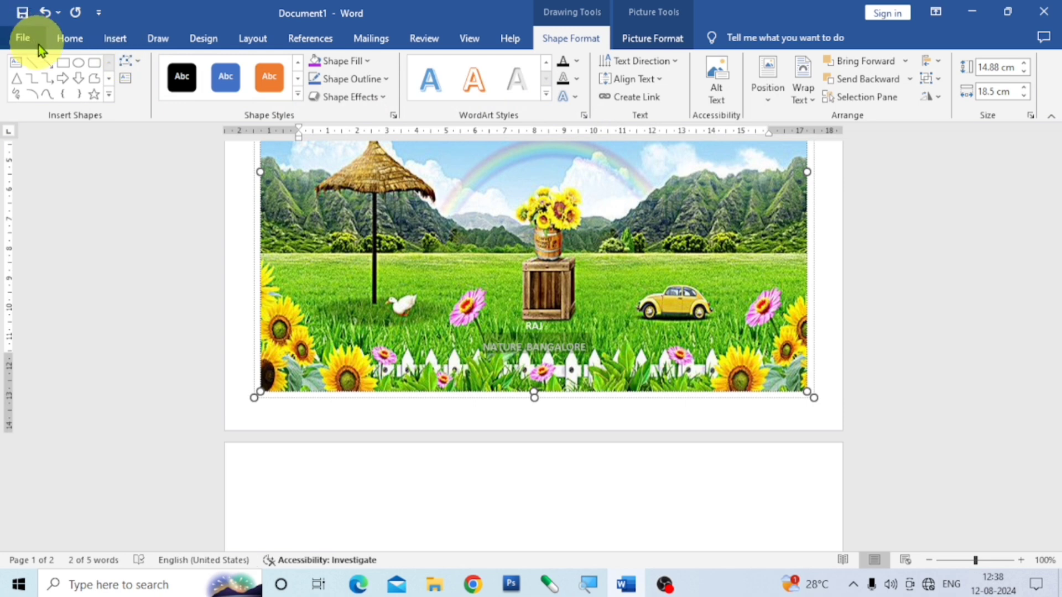
{"action": "left_click", "coordinate": [65, 43]}
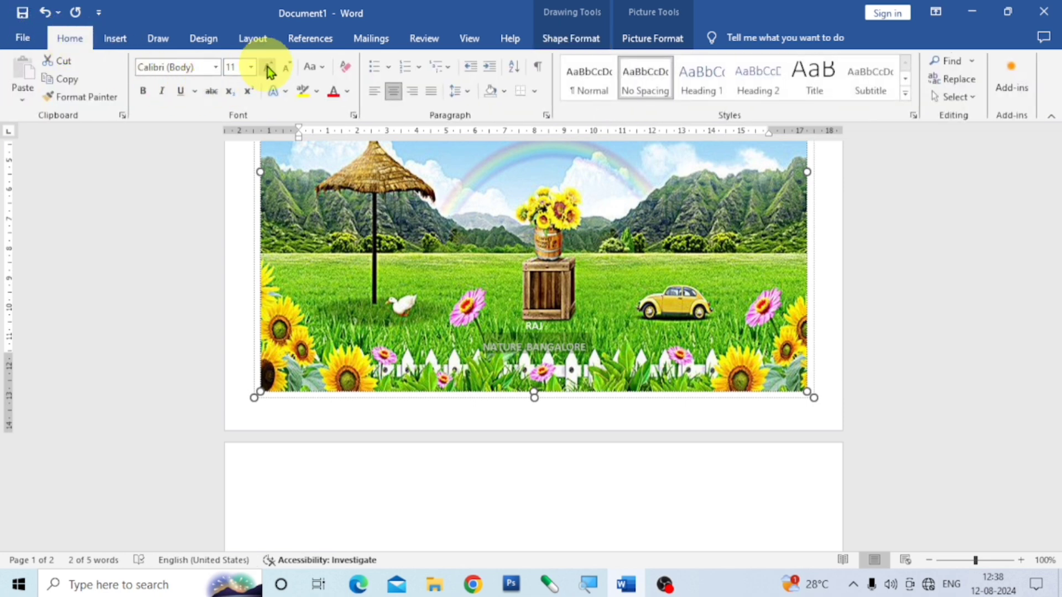
{"action": "left_click", "coordinate": [268, 68]}
{"action": "left_click", "coordinate": [267, 68]}
{"action": "left_click", "coordinate": [268, 68]}
{"action": "left_click", "coordinate": [268, 69]}
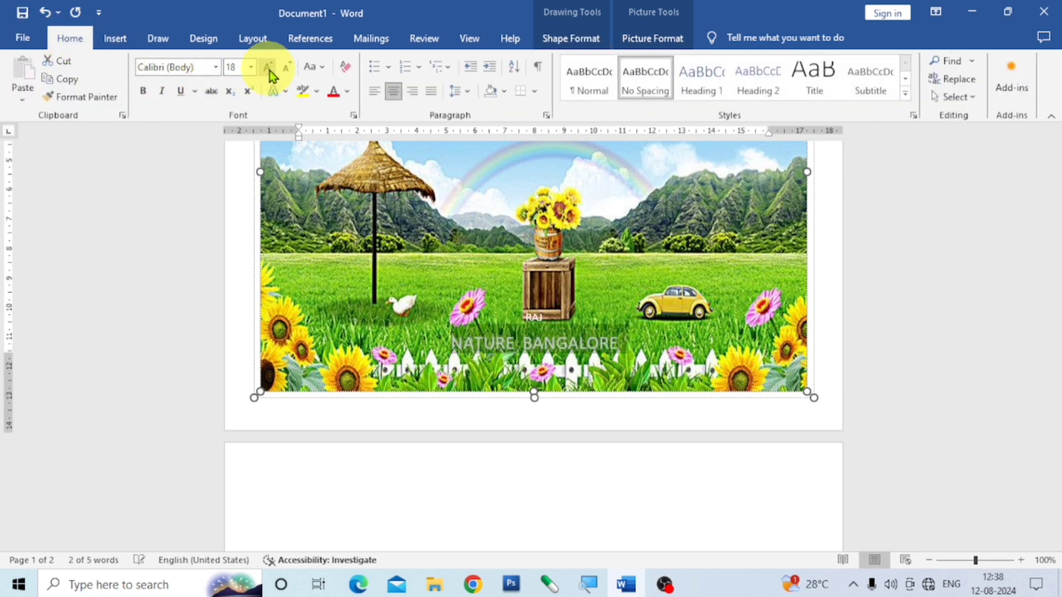
{"action": "left_click", "coordinate": [268, 68]}
{"action": "left_click", "coordinate": [269, 70]}
{"action": "left_click", "coordinate": [269, 70]}
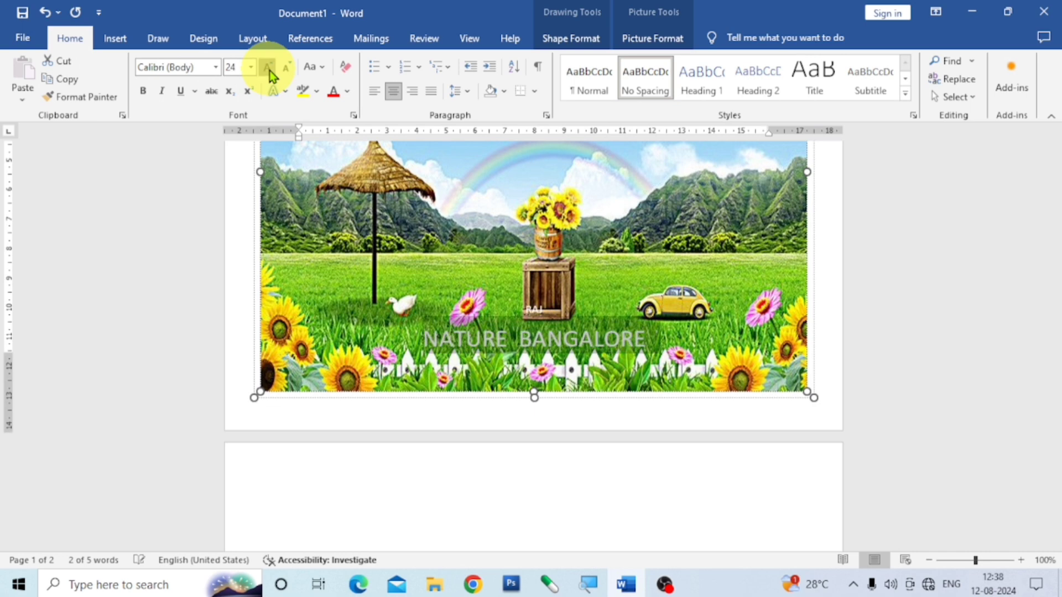
{"action": "left_click", "coordinate": [269, 70]}
{"action": "left_click", "coordinate": [270, 71]}
{"action": "left_click", "coordinate": [269, 70]}
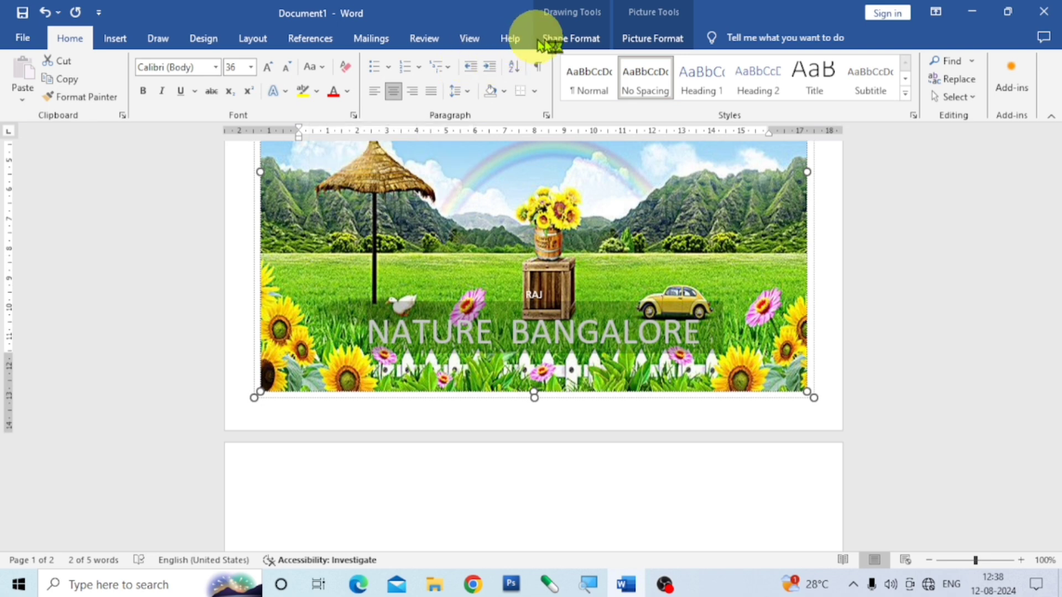
Apply the white WordArt style with an orange outline and hard shadow to the company and address line.
{"action": "left_click", "coordinate": [600, 19]}
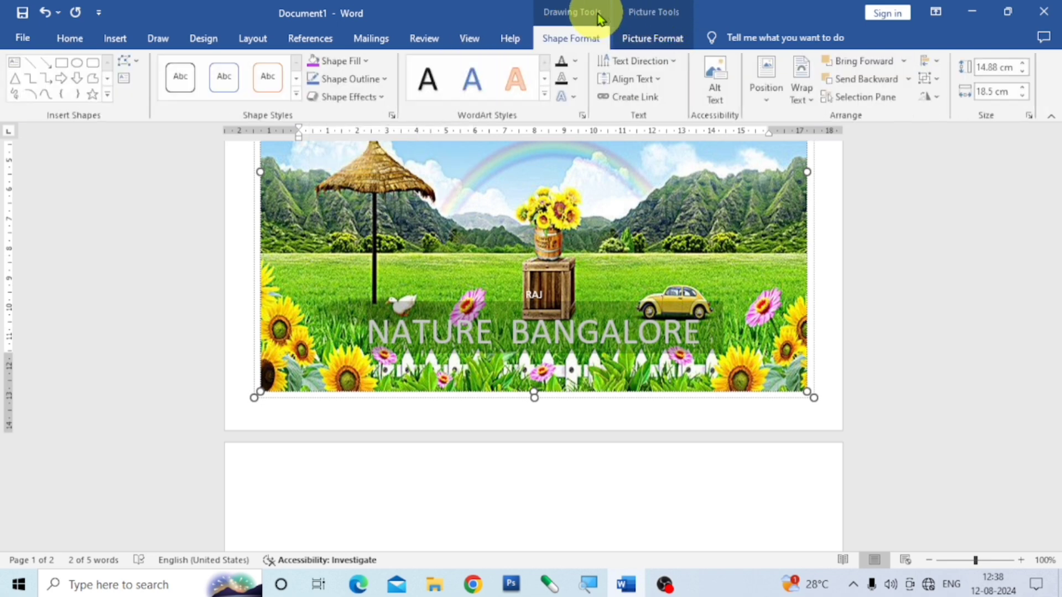
{"action": "left_click", "coordinate": [546, 94]}
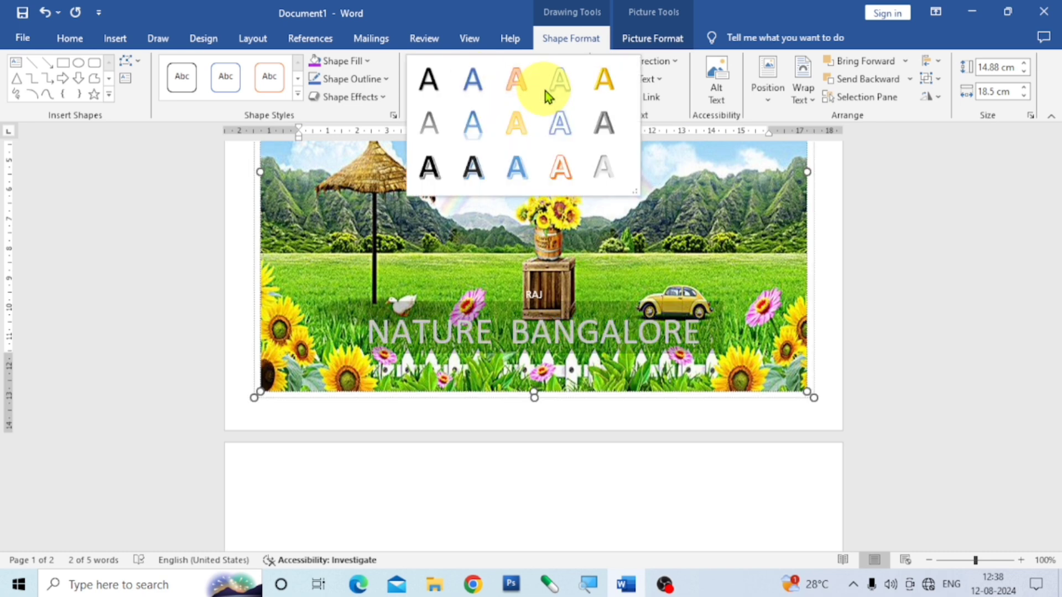
{"action": "left_click", "coordinate": [563, 178]}
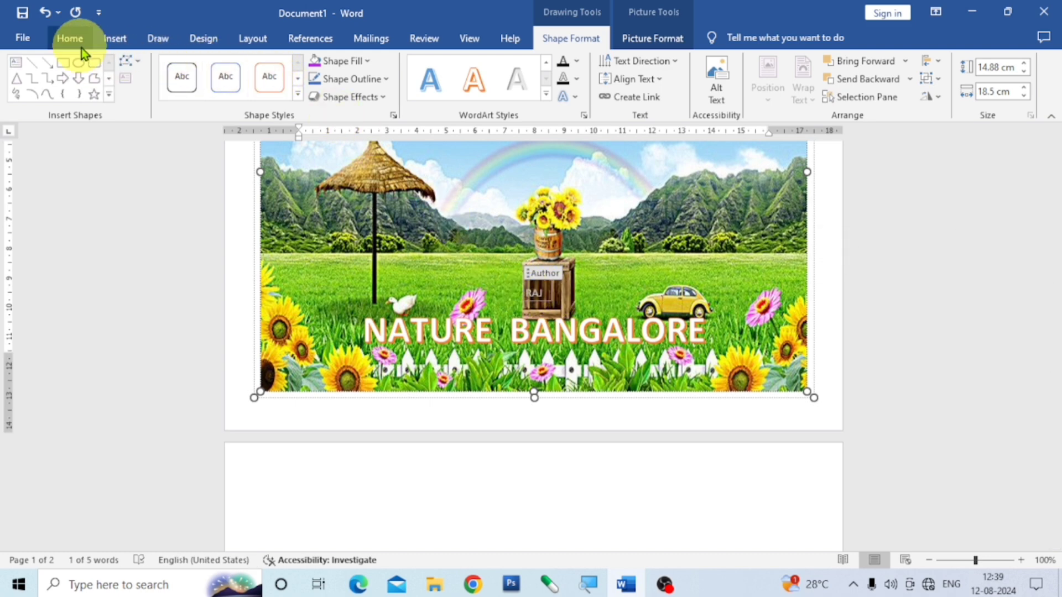
Enlarge the author's name above the company line to 36 pt.
{"action": "left_click", "coordinate": [70, 35]}
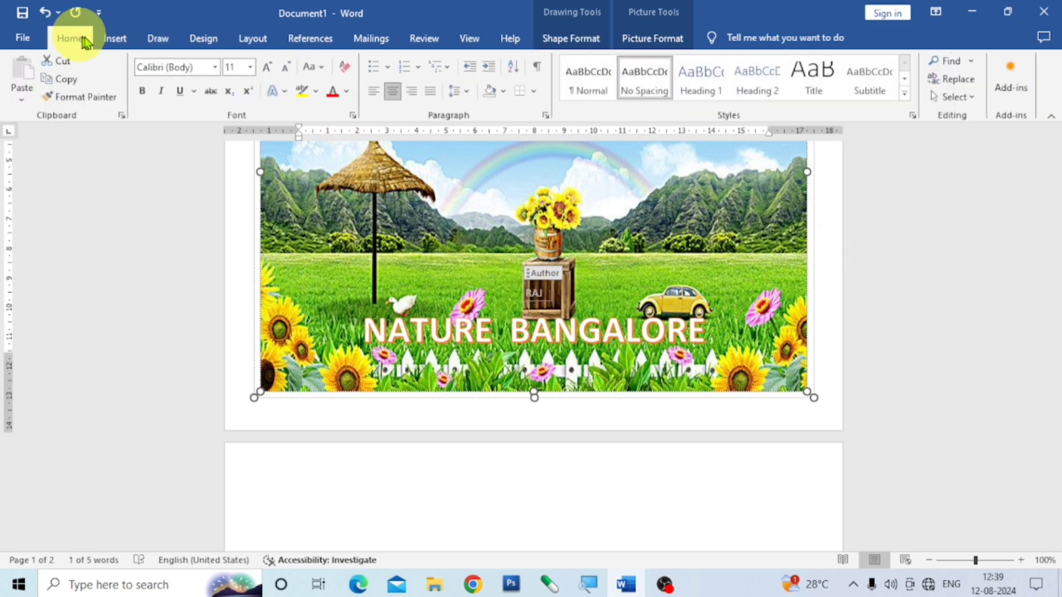
{"action": "left_click", "coordinate": [267, 69]}
{"action": "left_click", "coordinate": [267, 69]}
{"action": "left_click", "coordinate": [267, 68]}
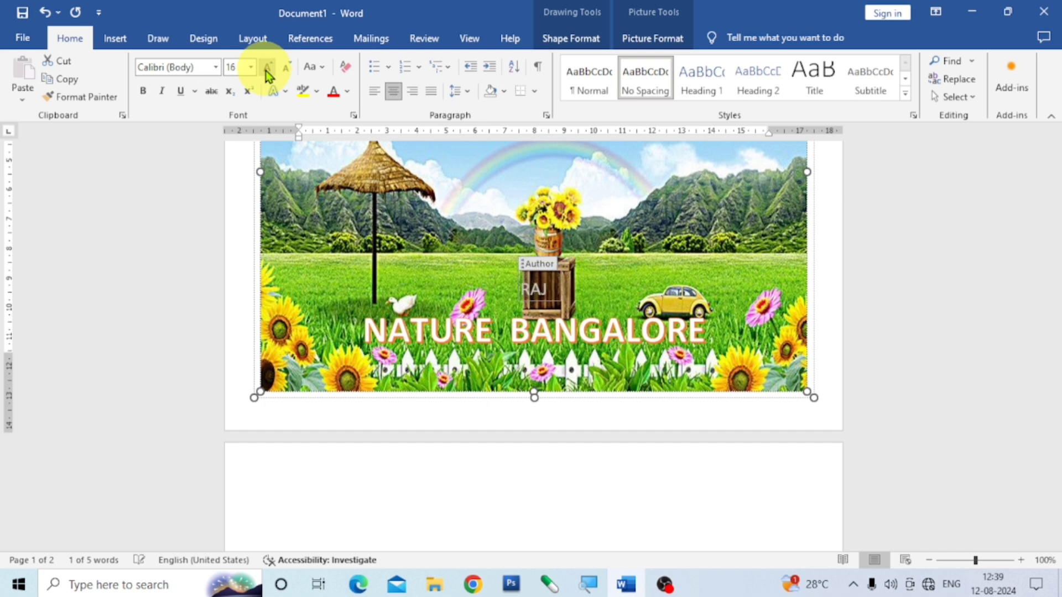
{"action": "left_click", "coordinate": [267, 69]}
{"action": "left_click", "coordinate": [266, 68]}
{"action": "left_click", "coordinate": [266, 68]}
{"action": "left_click", "coordinate": [266, 69]}
{"action": "left_click", "coordinate": [266, 69]}
{"action": "left_click", "coordinate": [266, 68]}
{"action": "left_click", "coordinate": [266, 68]}
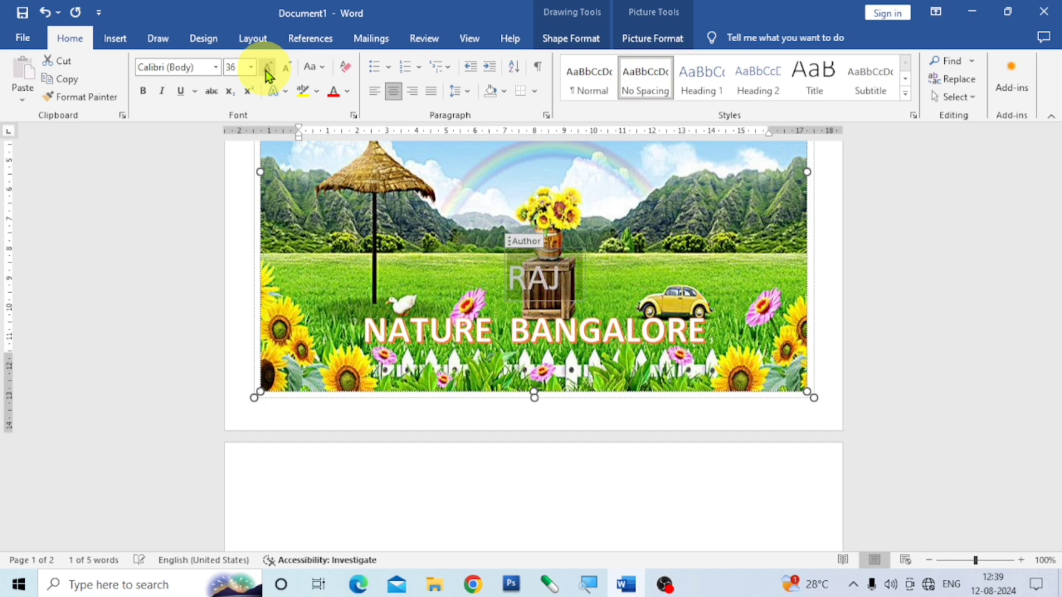
Give the author's name the WordArt style with white fill and a blue Accent color 1 outline and glow.
{"action": "left_click", "coordinate": [596, 16]}
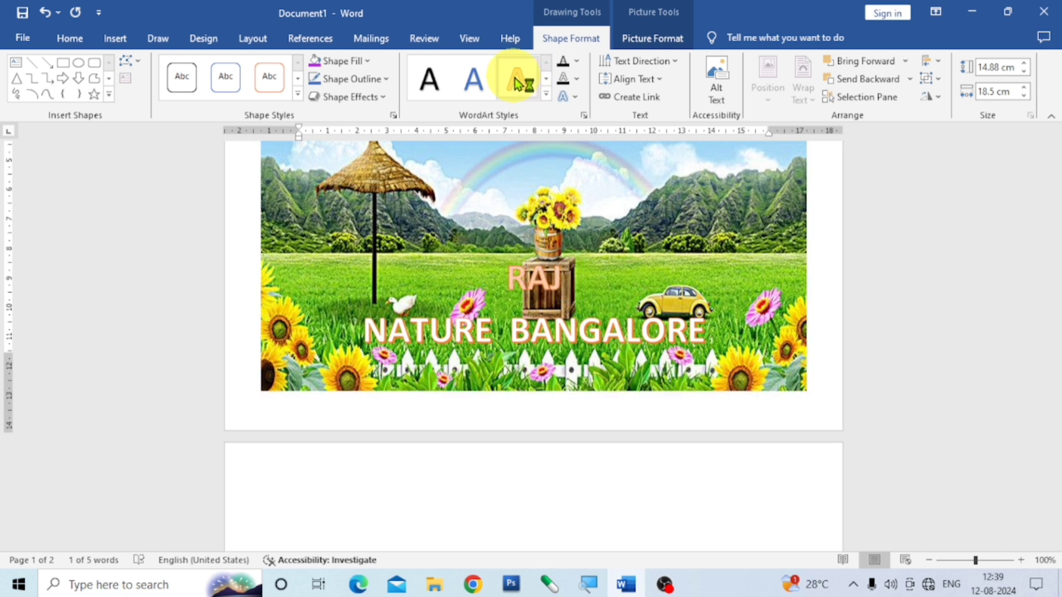
{"action": "left_click", "coordinate": [546, 95]}
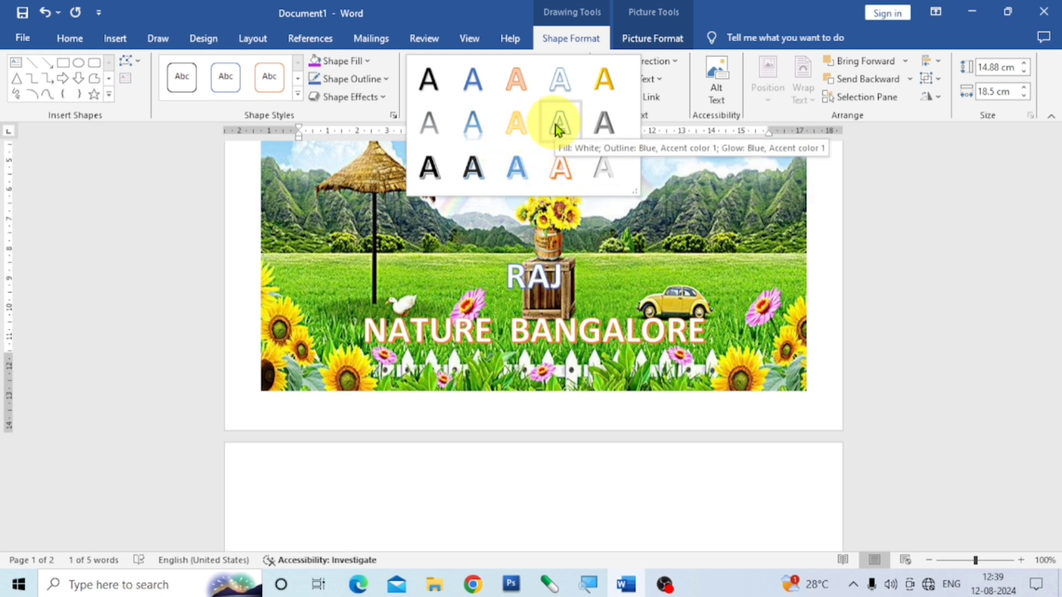
{"action": "left_click", "coordinate": [556, 79]}
{"action": "left_click", "coordinate": [673, 214]}
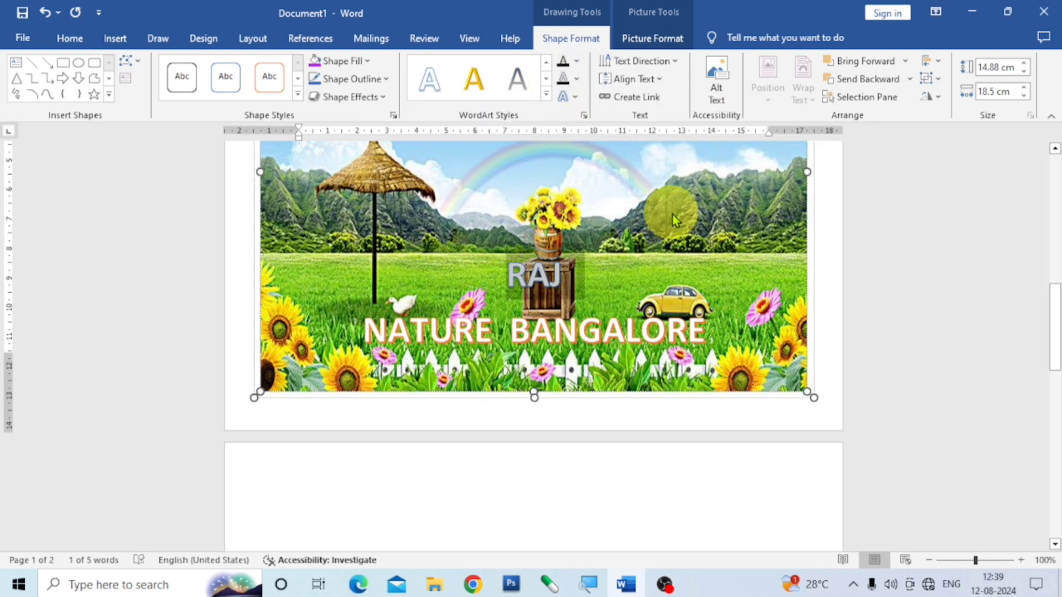
Enlarge the whole NATURE BOOK title to 72 pt.
{"action": "scroll", "coordinate": [739, 250], "scroll_direction": "up", "scroll_amount": 8}
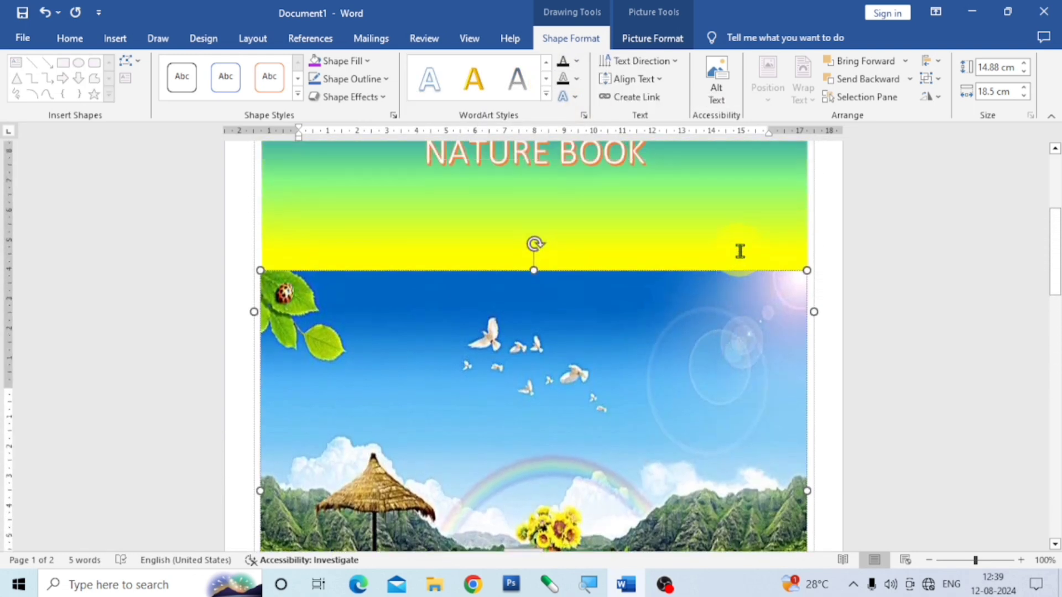
{"action": "scroll", "coordinate": [739, 251], "scroll_direction": "up", "scroll_amount": 2}
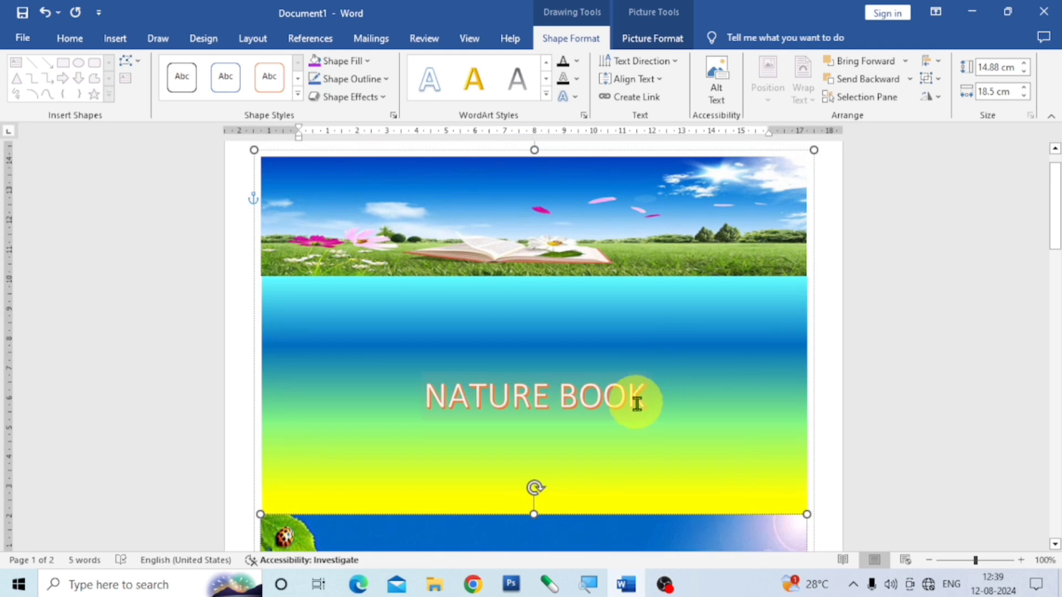
{"action": "left_click", "coordinate": [646, 393]}
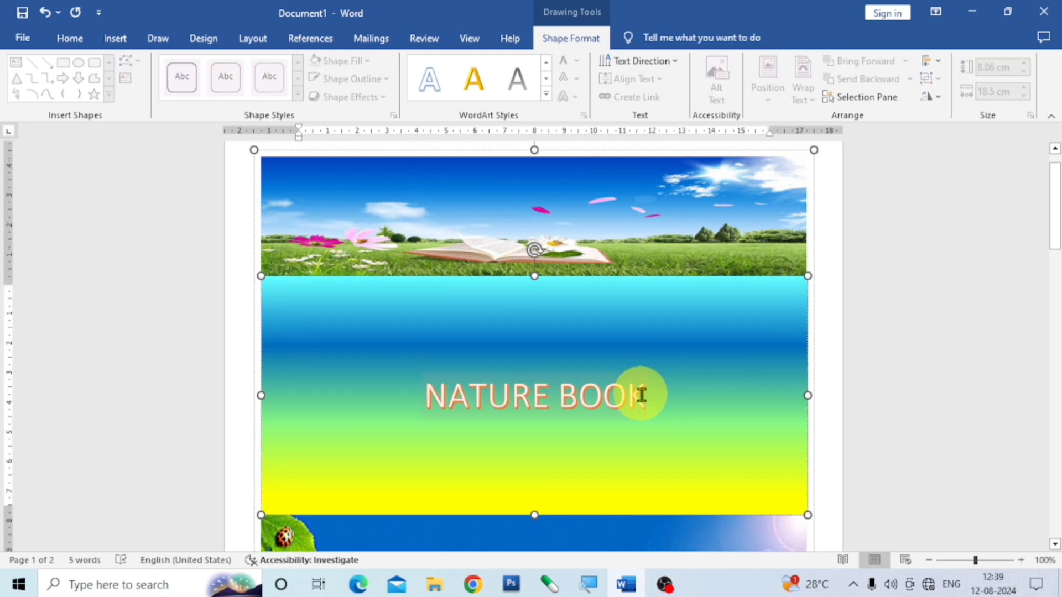
{"action": "key", "text": "ctrl+a"}
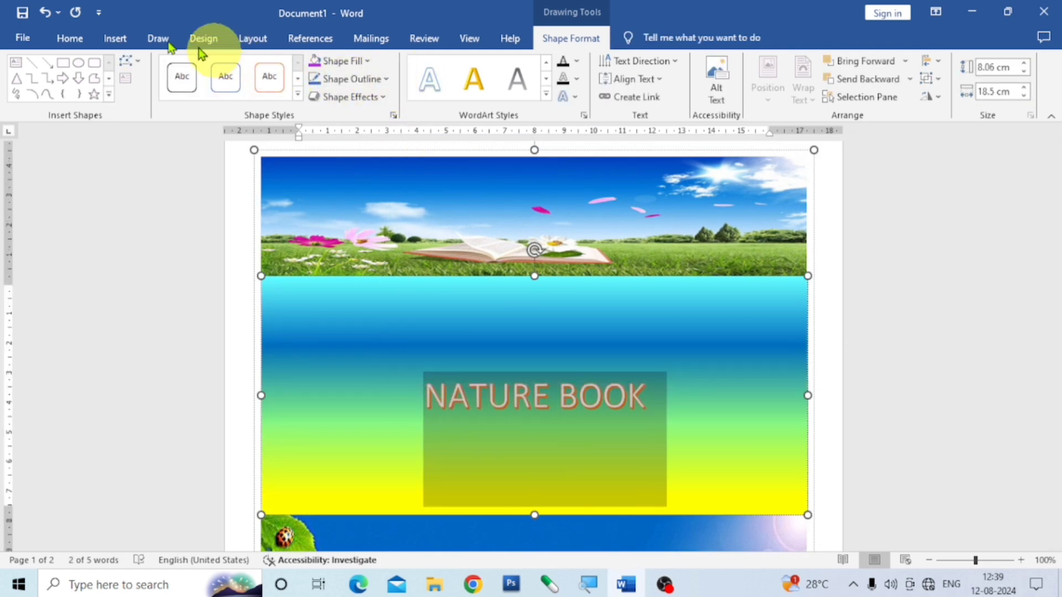
{"action": "left_click", "coordinate": [71, 40]}
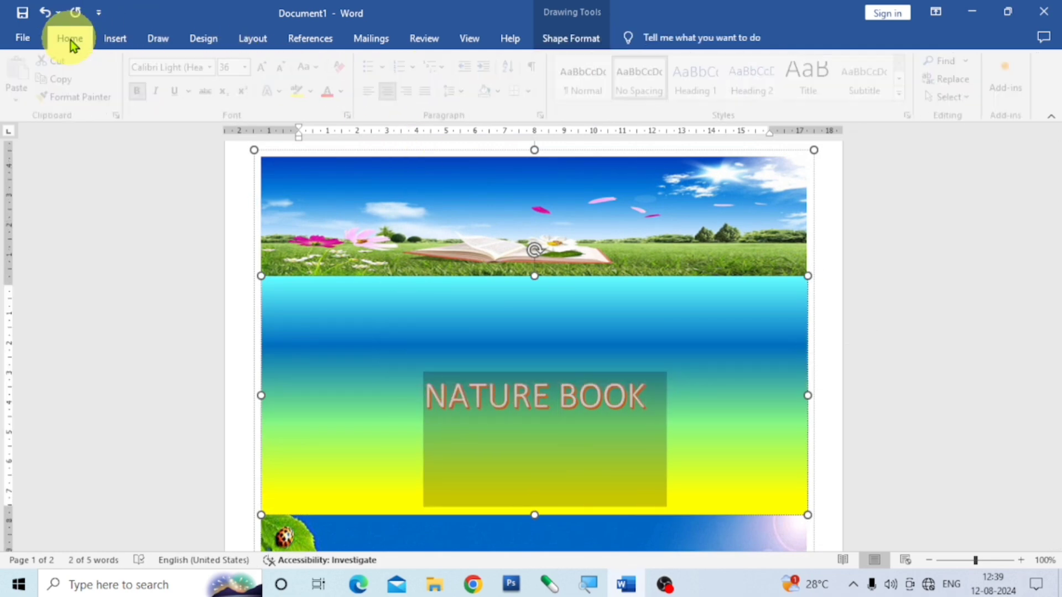
{"action": "left_click", "coordinate": [270, 68]}
{"action": "left_click", "coordinate": [270, 68]}
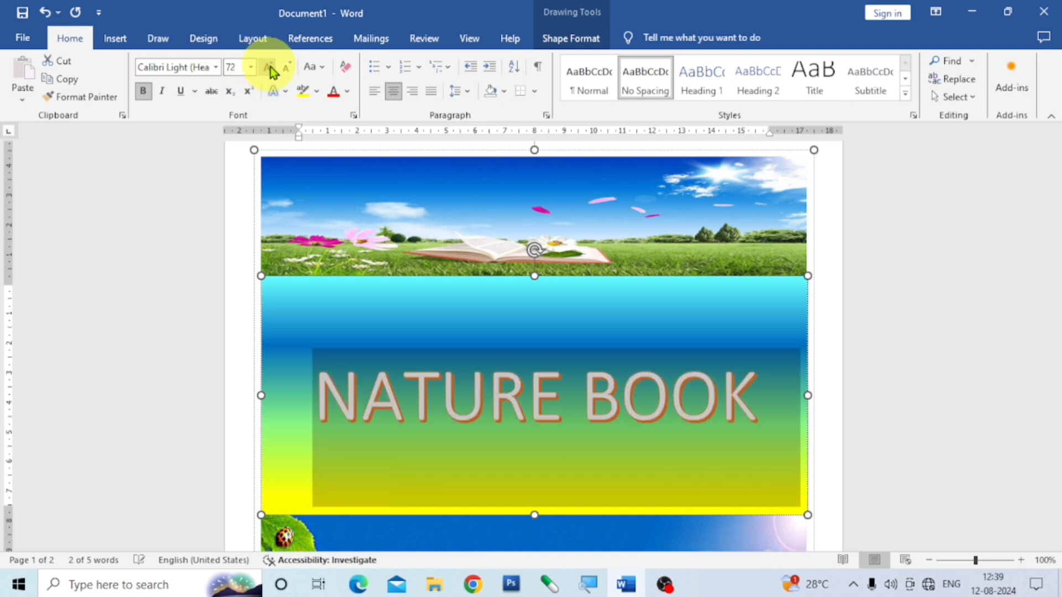
{"action": "left_click", "coordinate": [664, 306]}
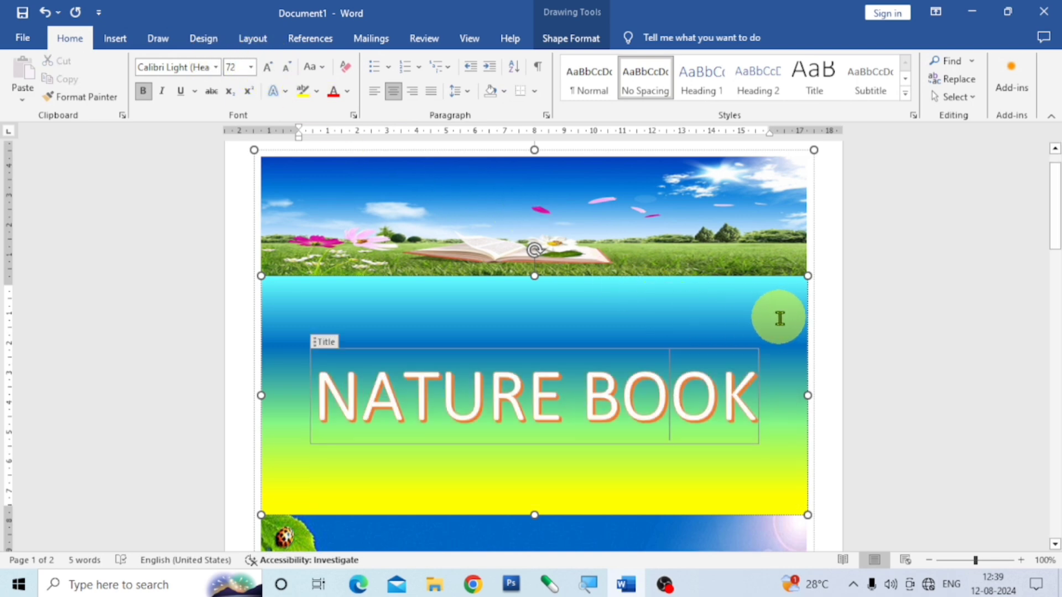
{"action": "scroll", "coordinate": [775, 322], "scroll_direction": "down", "scroll_amount": 4}
{"action": "scroll", "coordinate": [775, 322], "scroll_direction": "down", "scroll_amount": 7}
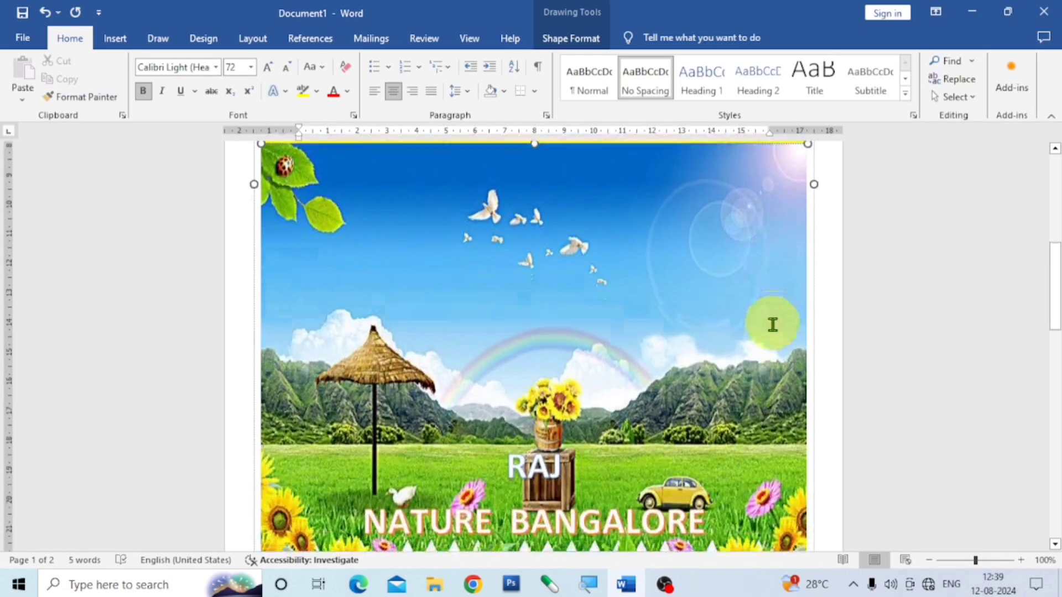
{"action": "scroll", "coordinate": [757, 325], "scroll_direction": "up", "scroll_amount": 4}
{"action": "scroll", "coordinate": [754, 323], "scroll_direction": "up", "scroll_amount": 8}
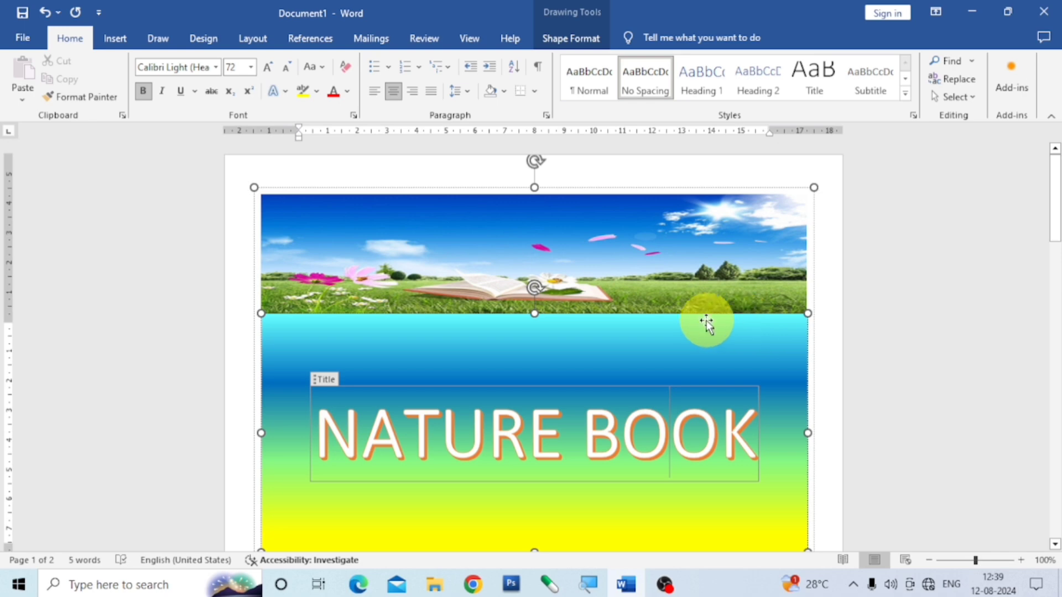
{"action": "scroll", "coordinate": [675, 309], "scroll_direction": "down", "scroll_amount": 5}
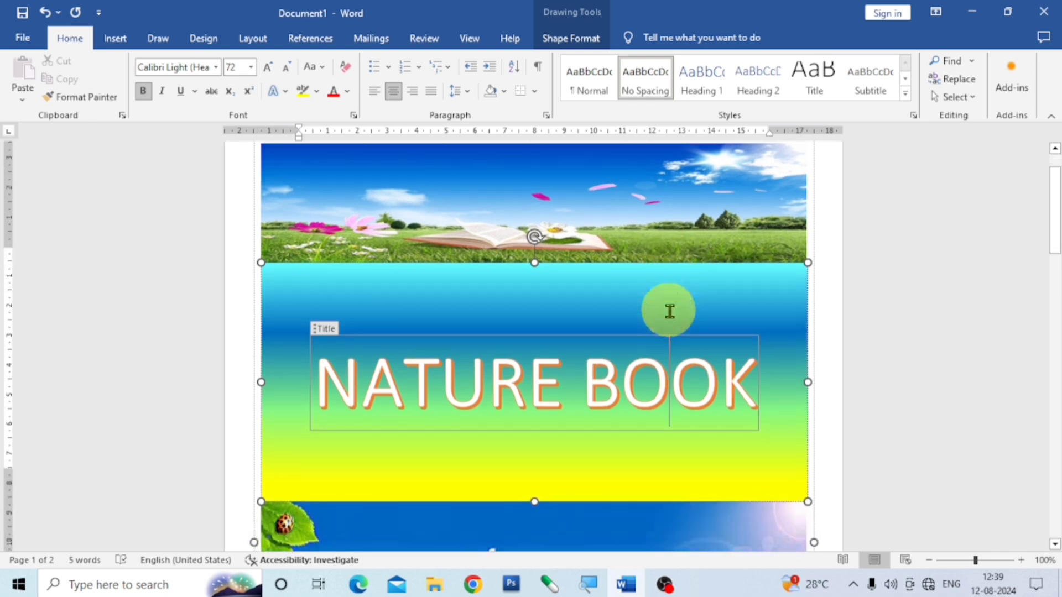
Deselect the title block and review the finished cover page from the header picture down to the author and company lines.
{"action": "scroll", "coordinate": [668, 313], "scroll_direction": "down", "scroll_amount": 6}
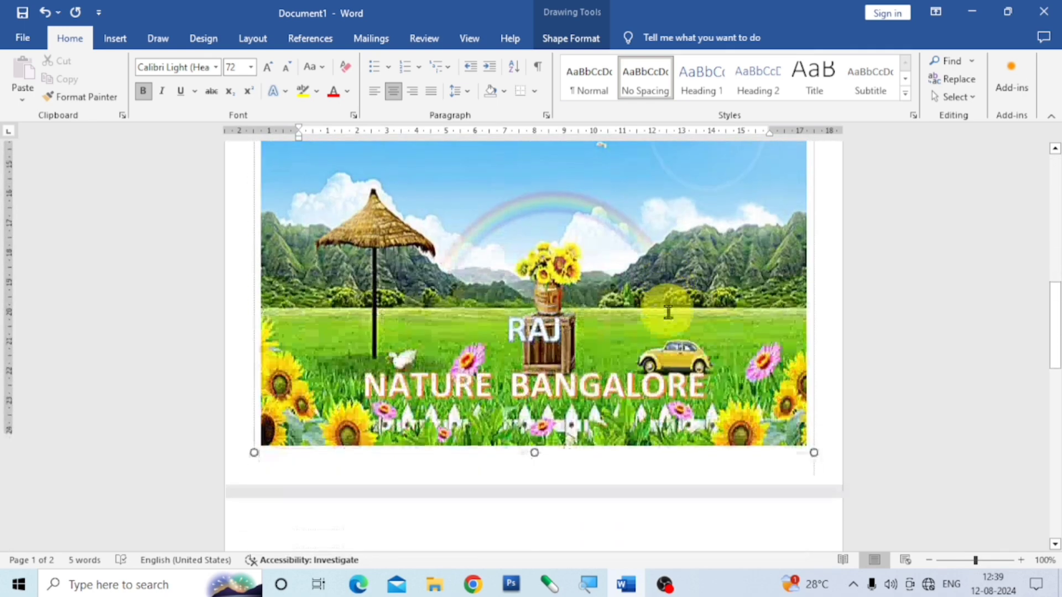
{"action": "scroll", "coordinate": [669, 313], "scroll_direction": "up", "scroll_amount": 3}
{"action": "scroll", "coordinate": [669, 313], "scroll_direction": "down", "scroll_amount": 4}
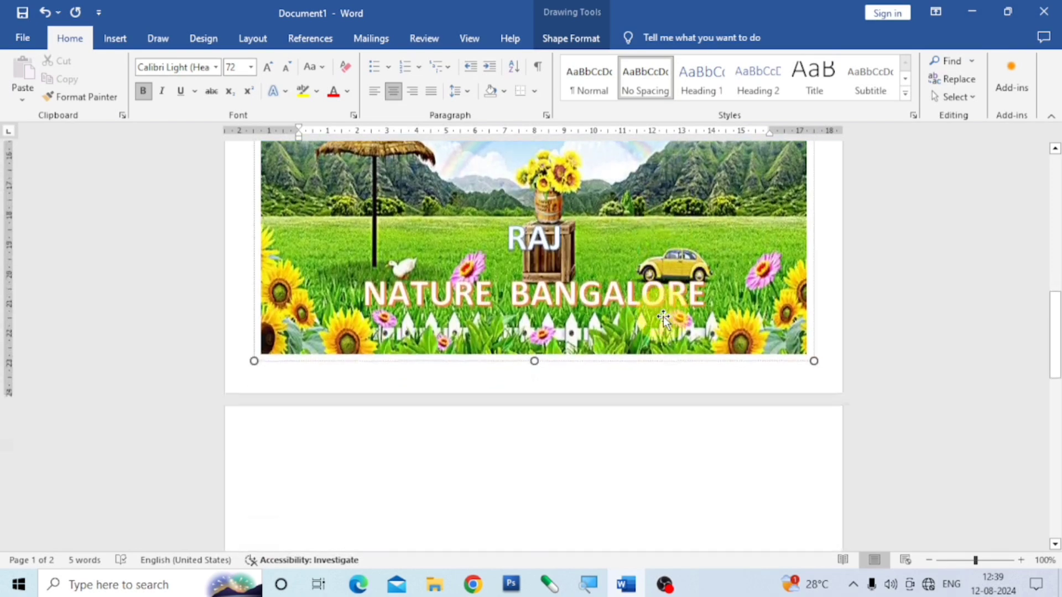
{"action": "scroll", "coordinate": [663, 316], "scroll_direction": "up", "scroll_amount": 7}
{"action": "scroll", "coordinate": [663, 316], "scroll_direction": "up", "scroll_amount": 3}
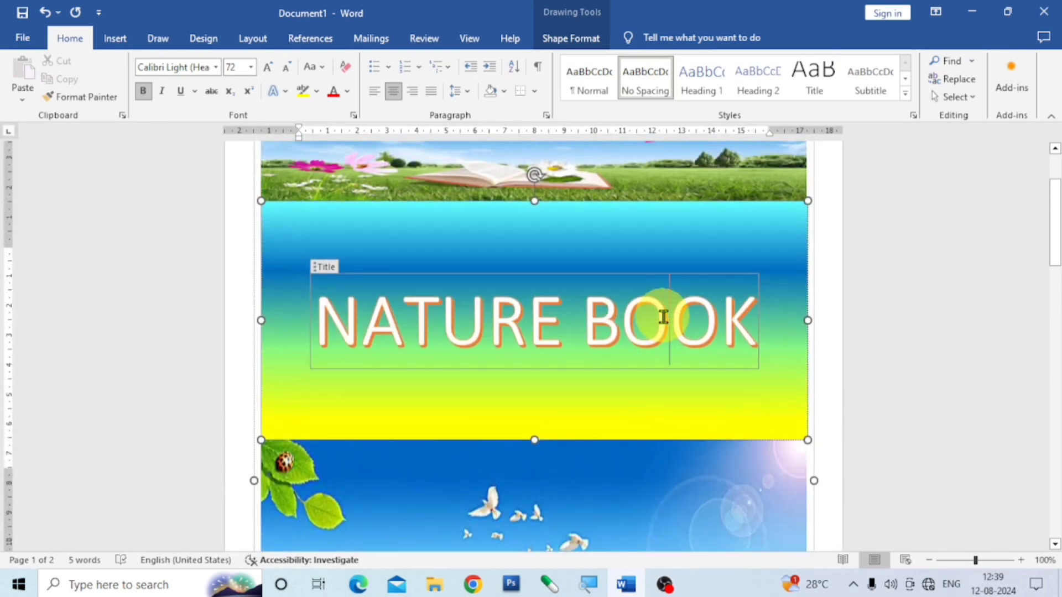
{"action": "scroll", "coordinate": [663, 317], "scroll_direction": "up", "scroll_amount": 2}
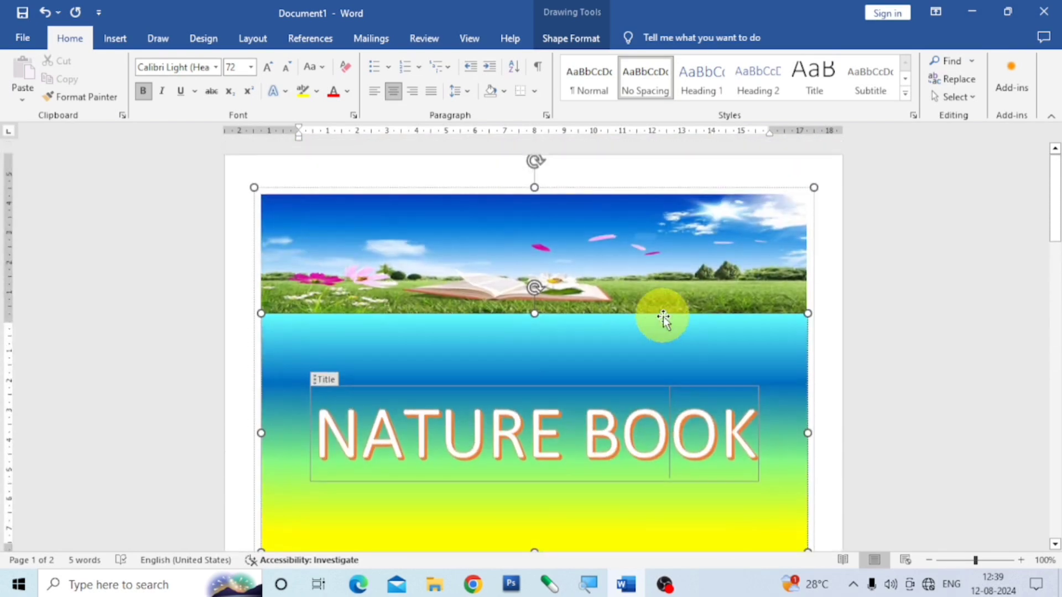
{"action": "left_click", "coordinate": [701, 173]}
{"action": "scroll", "coordinate": [740, 237], "scroll_direction": "down", "scroll_amount": 6}
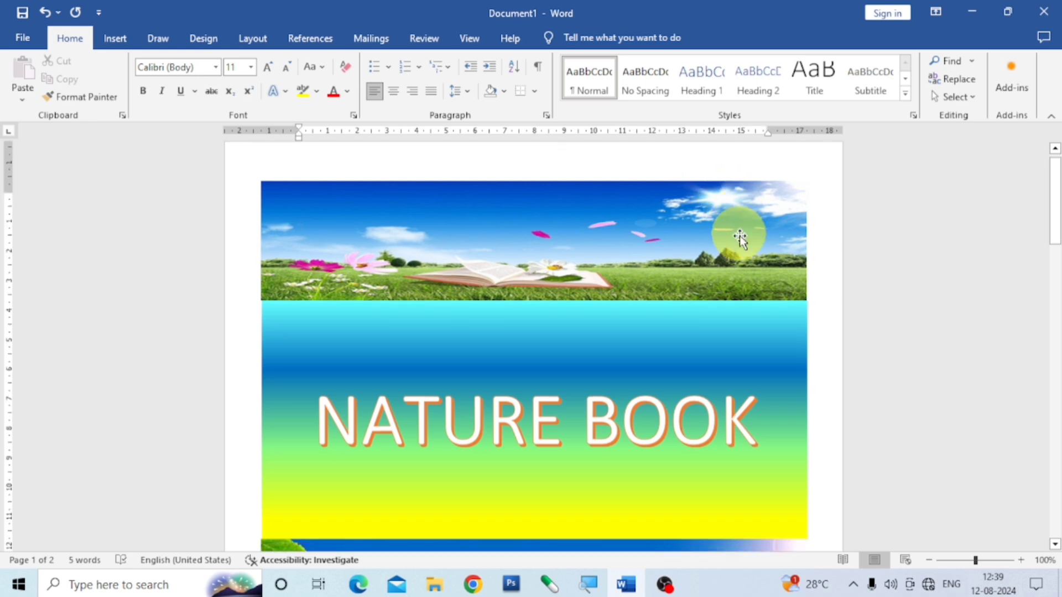
{"action": "scroll", "coordinate": [739, 247], "scroll_direction": "down", "scroll_amount": 4}
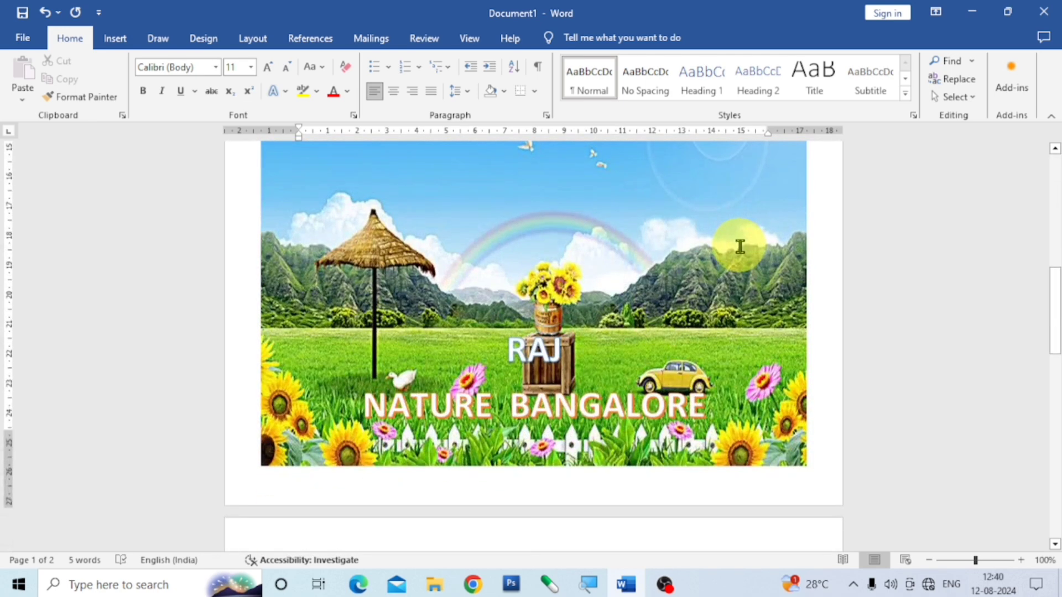
{"action": "scroll", "coordinate": [740, 247], "scroll_direction": "up", "scroll_amount": 10}
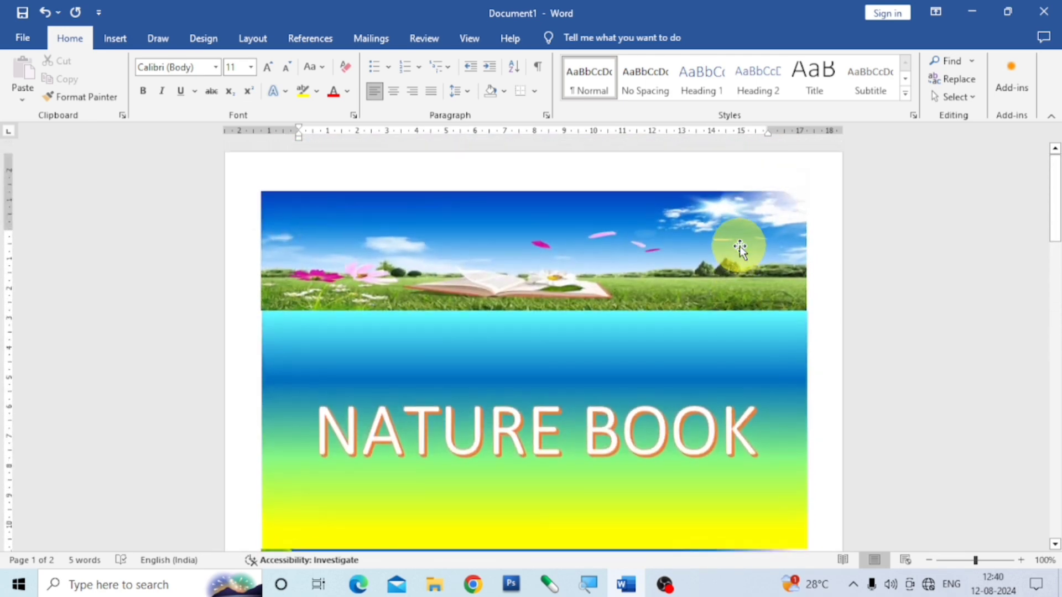
{"action": "scroll", "coordinate": [728, 313], "scroll_direction": "down", "scroll_amount": 2}
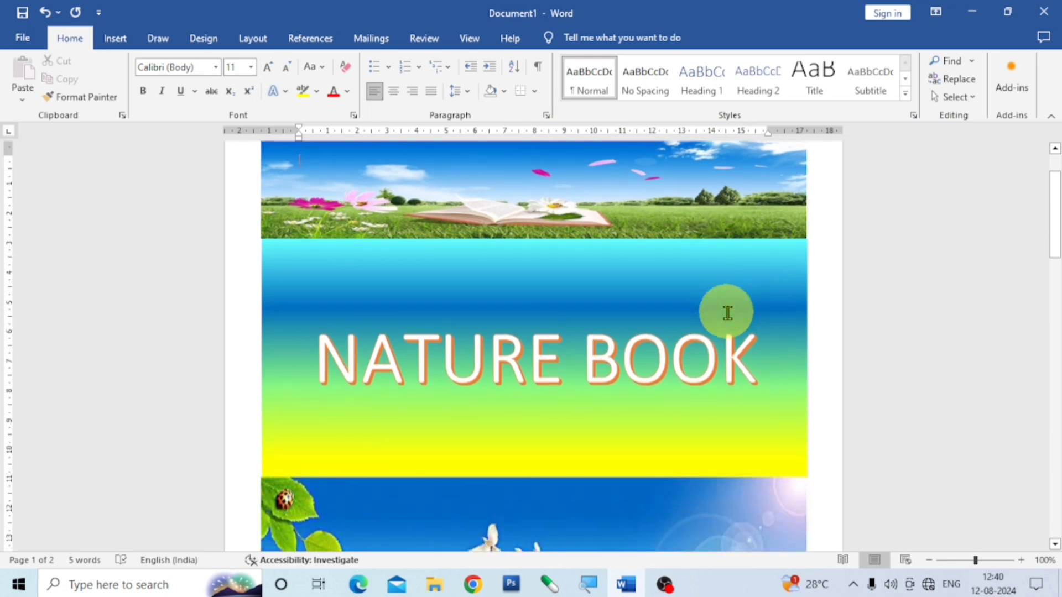